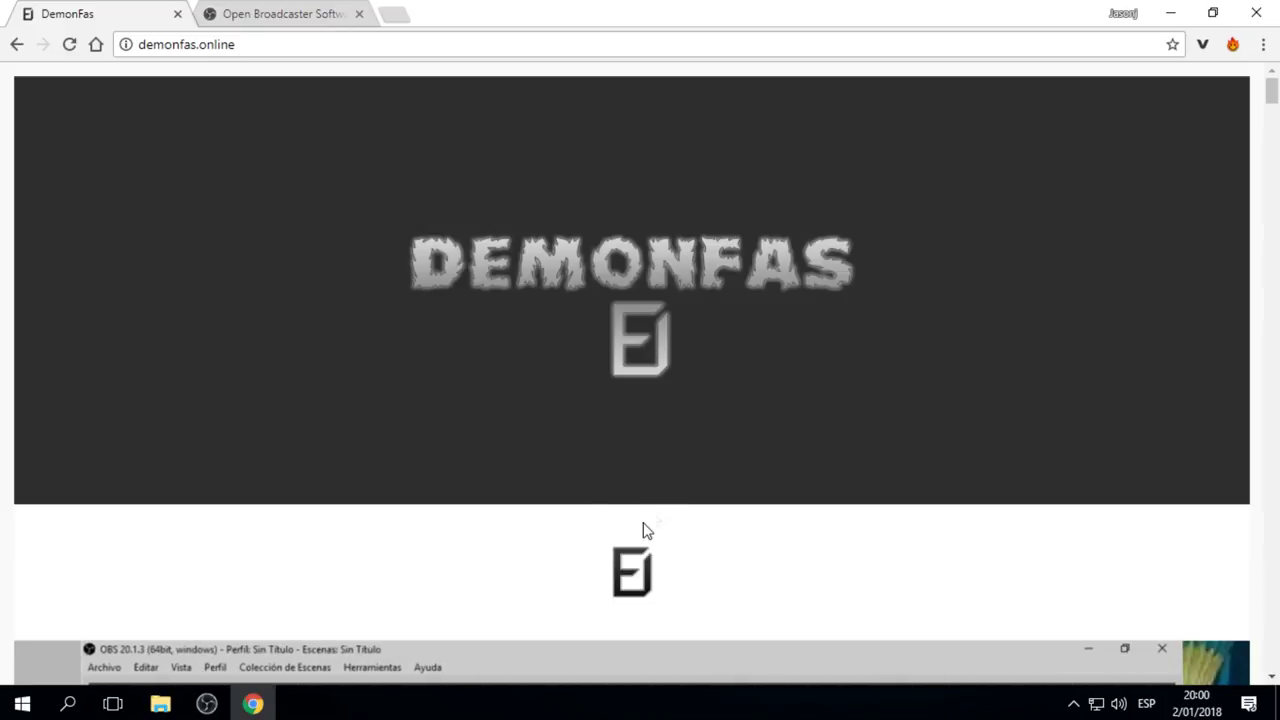
- Switch to OBS to view its main window and minimize it again
{"action": "left_click", "coordinate": [207, 702]}
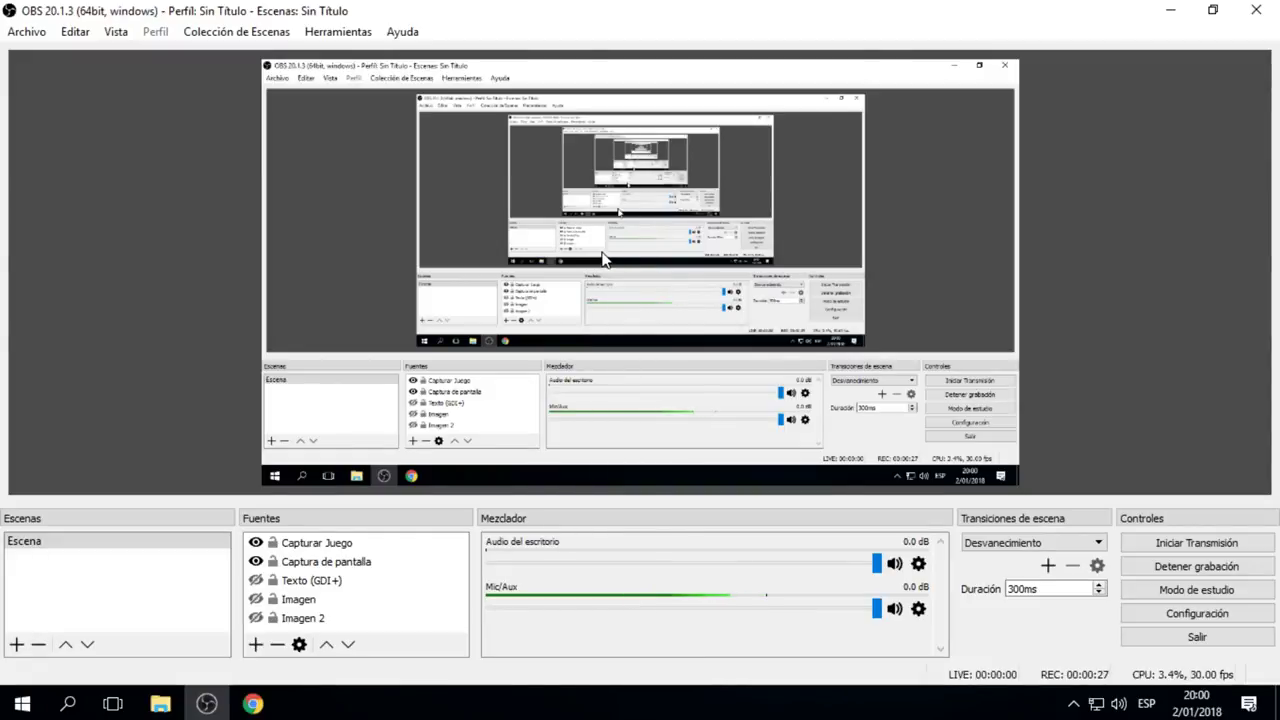
{"action": "left_click", "coordinate": [1169, 10]}
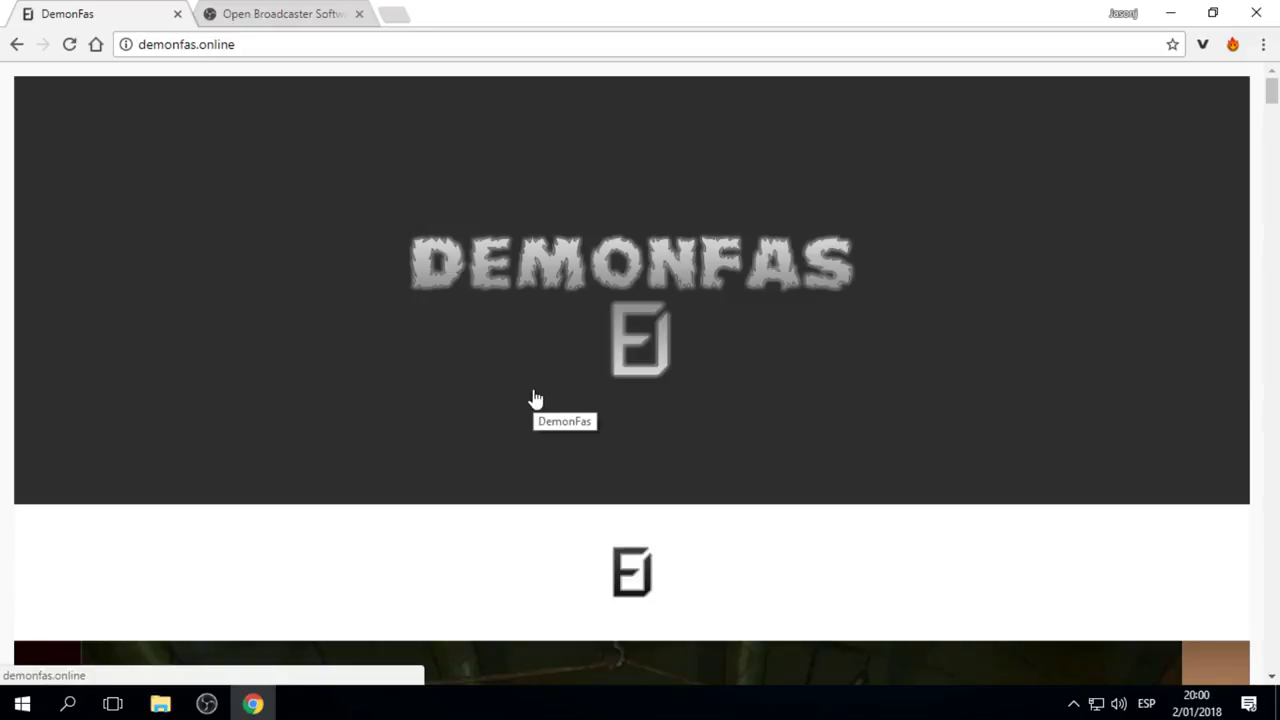
- Find and open the "Grabar Pantalla y Gameplays 1080p@60fps GRATIS" article on the DemonFas home page
{"action": "scroll", "coordinate": [794, 446], "scroll_direction": "down", "scroll_amount": 3}
{"action": "scroll", "coordinate": [711, 384], "scroll_direction": "down", "scroll_amount": 8}
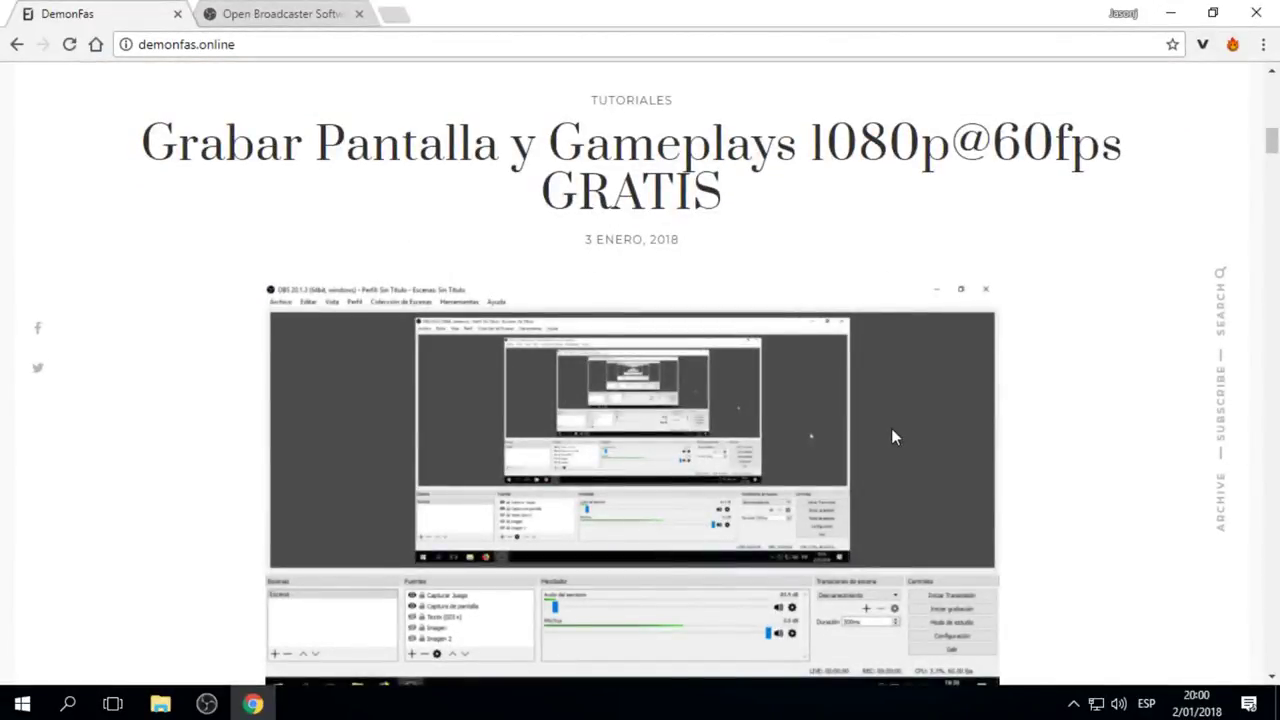
{"action": "scroll", "coordinate": [855, 356], "scroll_direction": "up", "scroll_amount": 5}
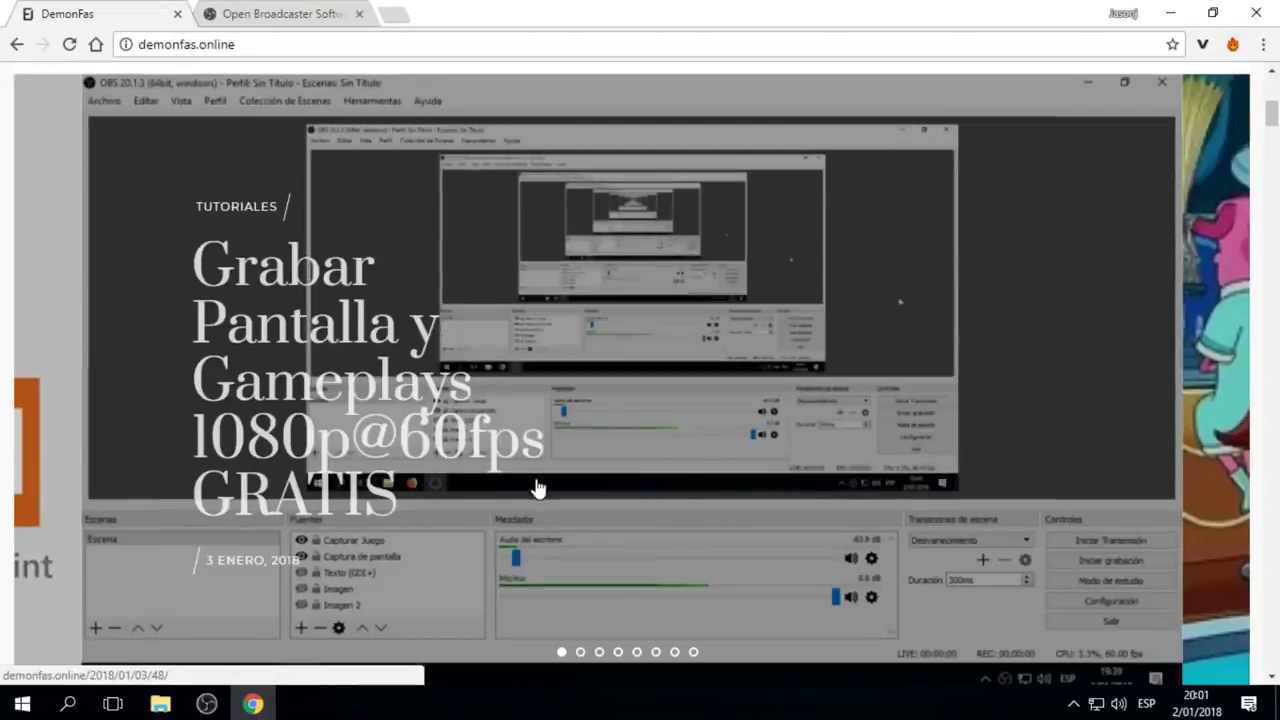
{"action": "scroll", "coordinate": [537, 486], "scroll_direction": "down", "scroll_amount": 4}
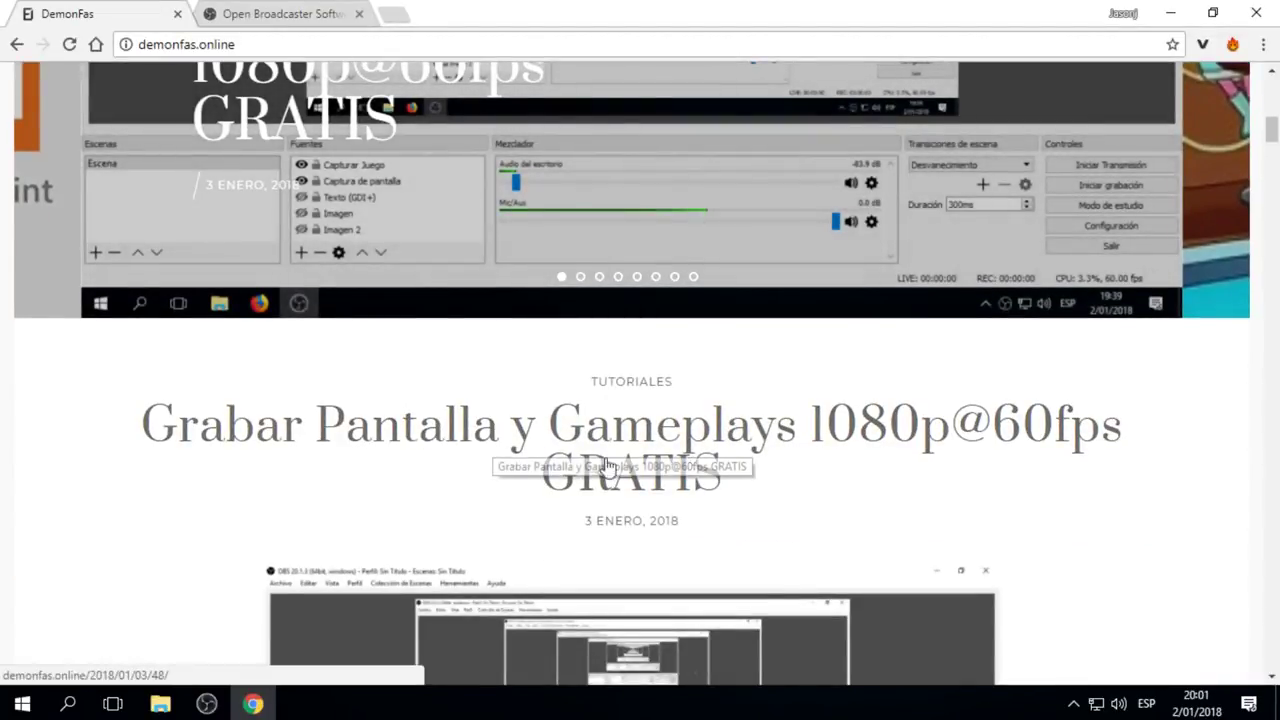
{"action": "scroll", "coordinate": [870, 559], "scroll_direction": "up", "scroll_amount": 4}
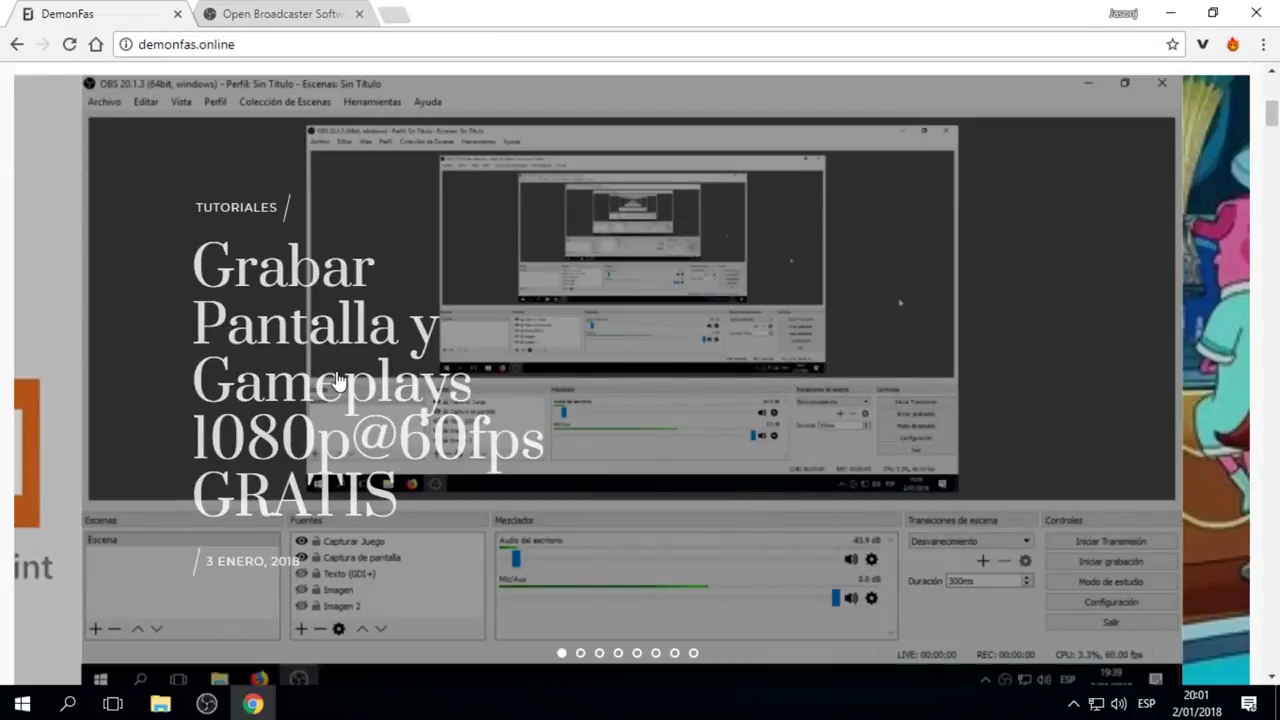
{"action": "left_click", "coordinate": [470, 420]}
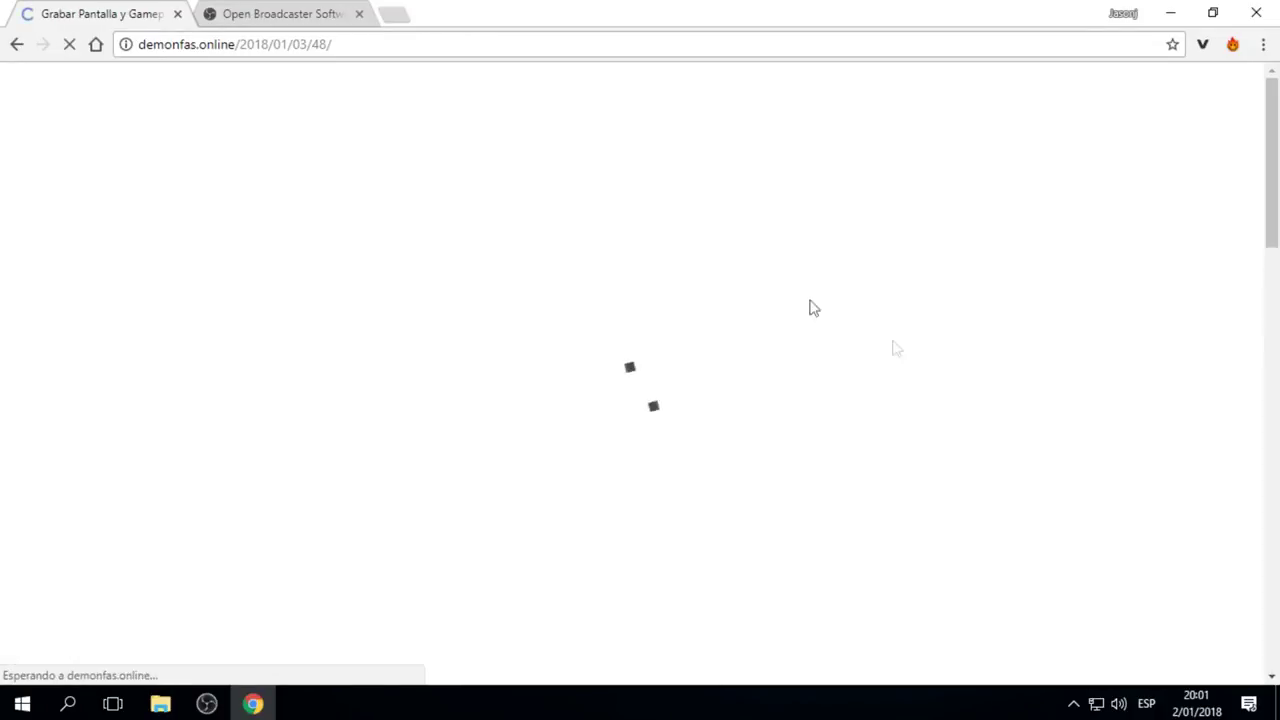
- Look through the article, including its OBS description and Descargar link
{"action": "scroll", "coordinate": [652, 450], "scroll_direction": "down", "scroll_amount": 15}
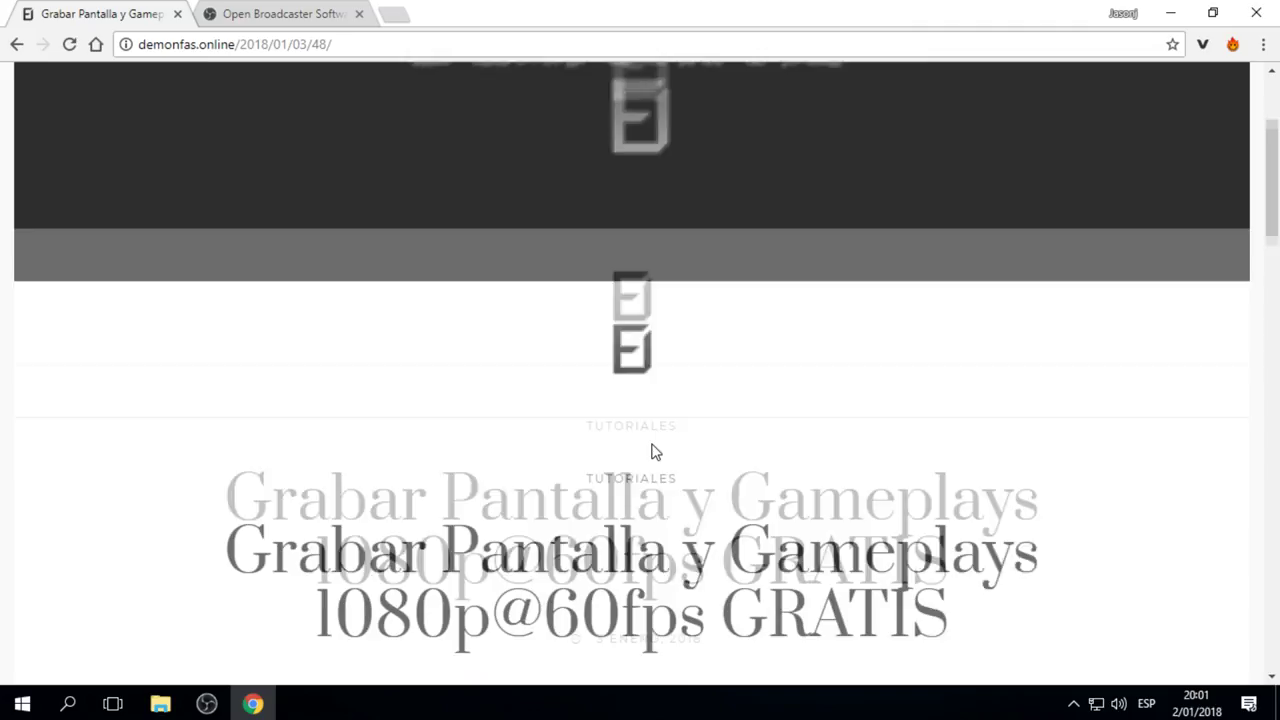
{"action": "scroll", "coordinate": [656, 451], "scroll_direction": "up", "scroll_amount": 3}
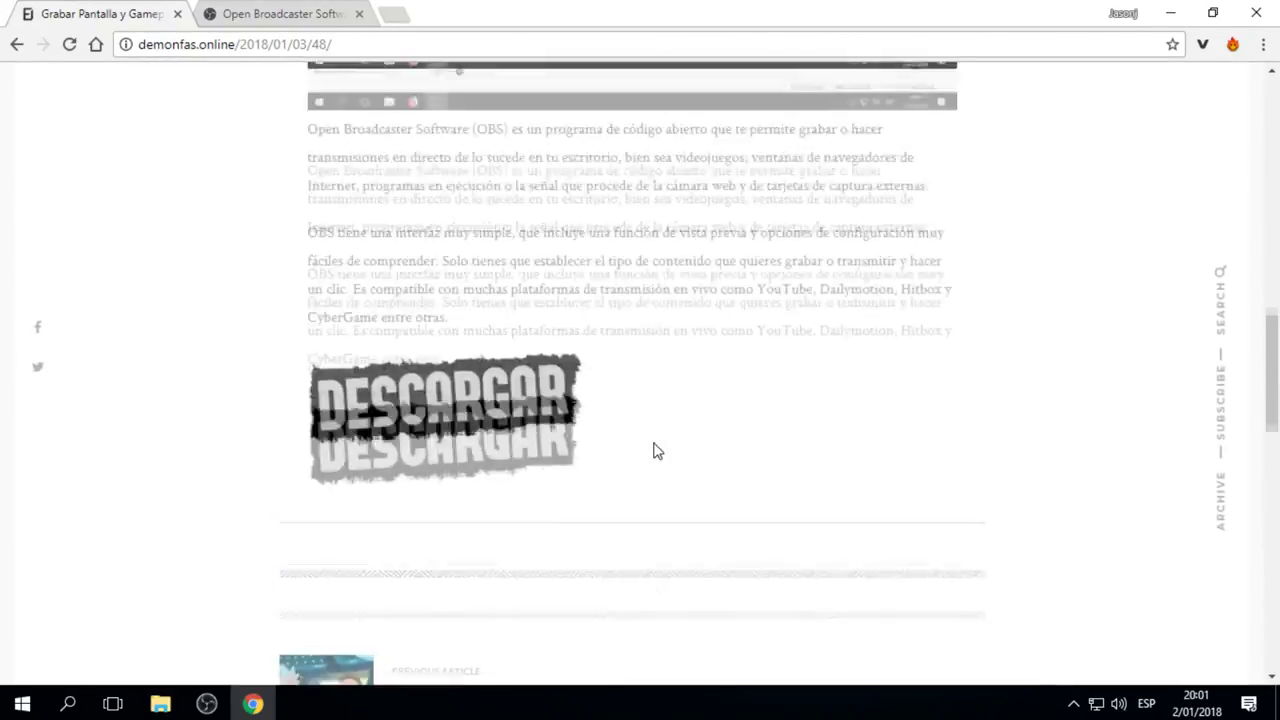
{"action": "scroll", "coordinate": [829, 449], "scroll_direction": "up", "scroll_amount": 4}
{"action": "scroll", "coordinate": [826, 451], "scroll_direction": "up", "scroll_amount": 2}
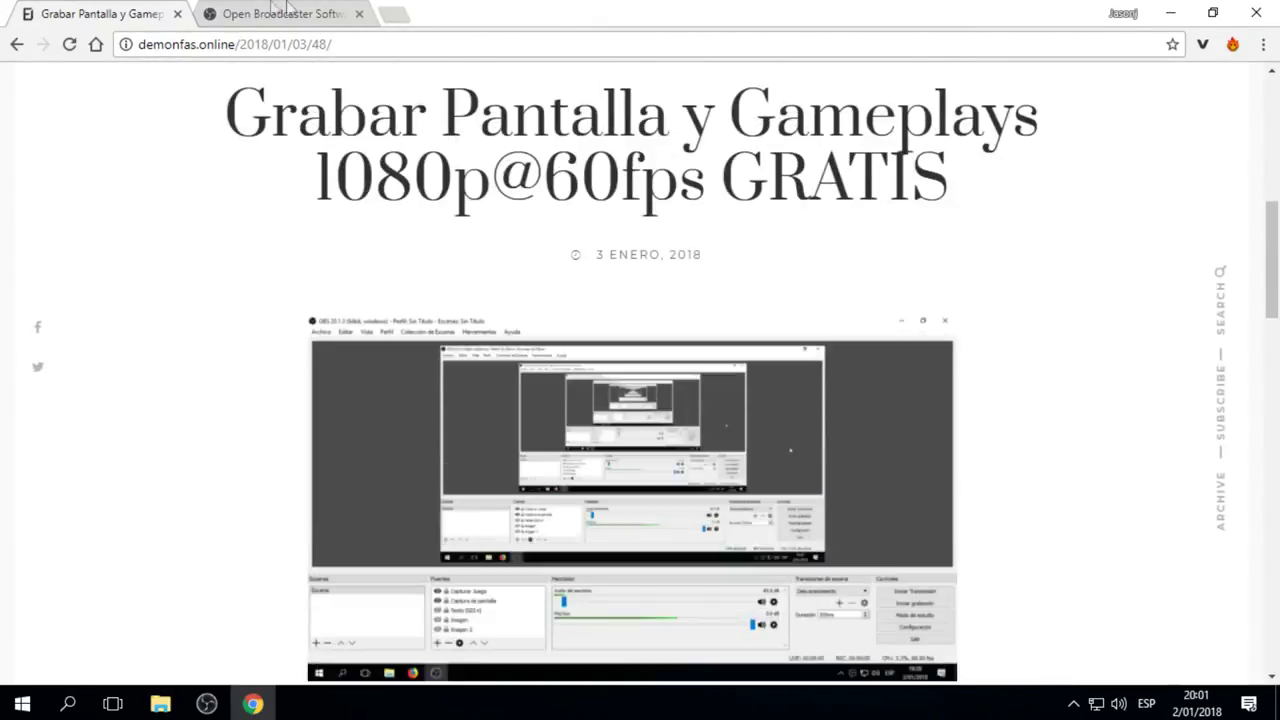
- Review the operating system and installer options on the OBS Studio download page
{"action": "left_click", "coordinate": [277, 12]}
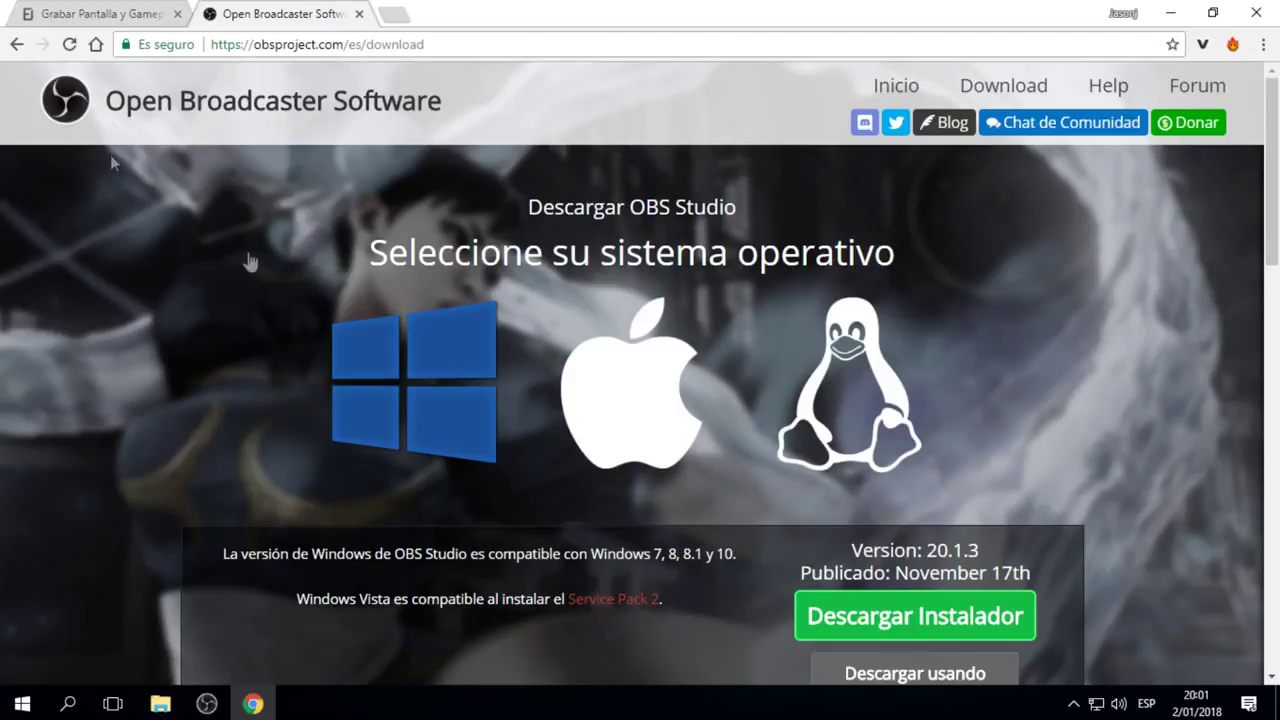
{"action": "scroll", "coordinate": [650, 320], "scroll_direction": "down", "scroll_amount": 1}
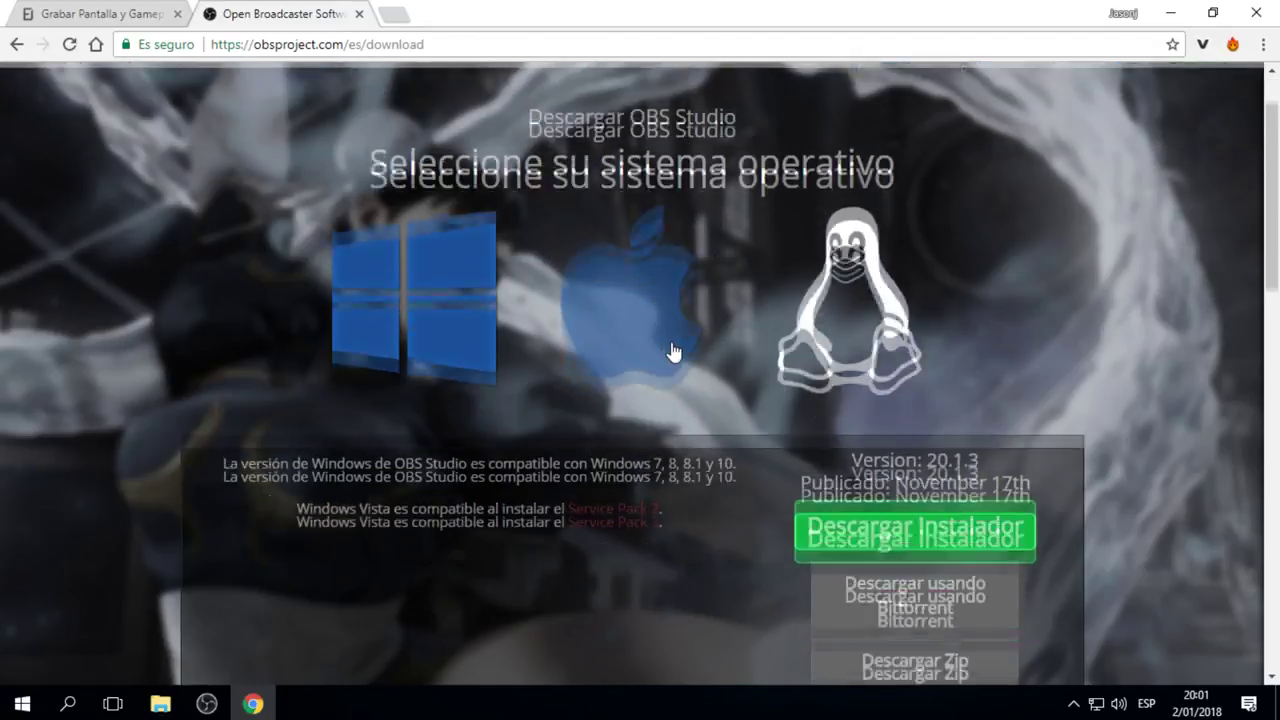
{"action": "scroll", "coordinate": [837, 209], "scroll_direction": "up", "scroll_amount": 1}
{"action": "scroll", "coordinate": [786, 449], "scroll_direction": "down", "scroll_amount": 2}
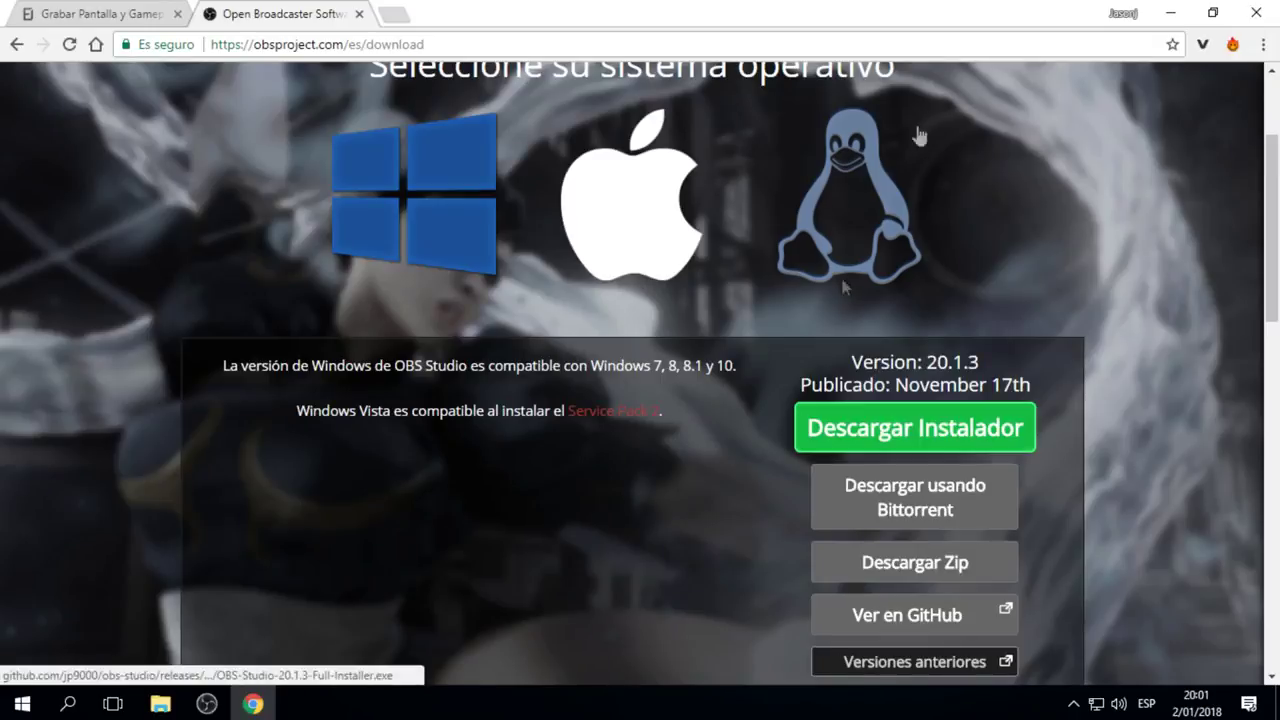
- Try to install OBS Studio 20.1.3 by running the full installer from the desktop
{"action": "left_click", "coordinate": [1168, 14]}
{"action": "double_click", "coordinate": [228, 160]}
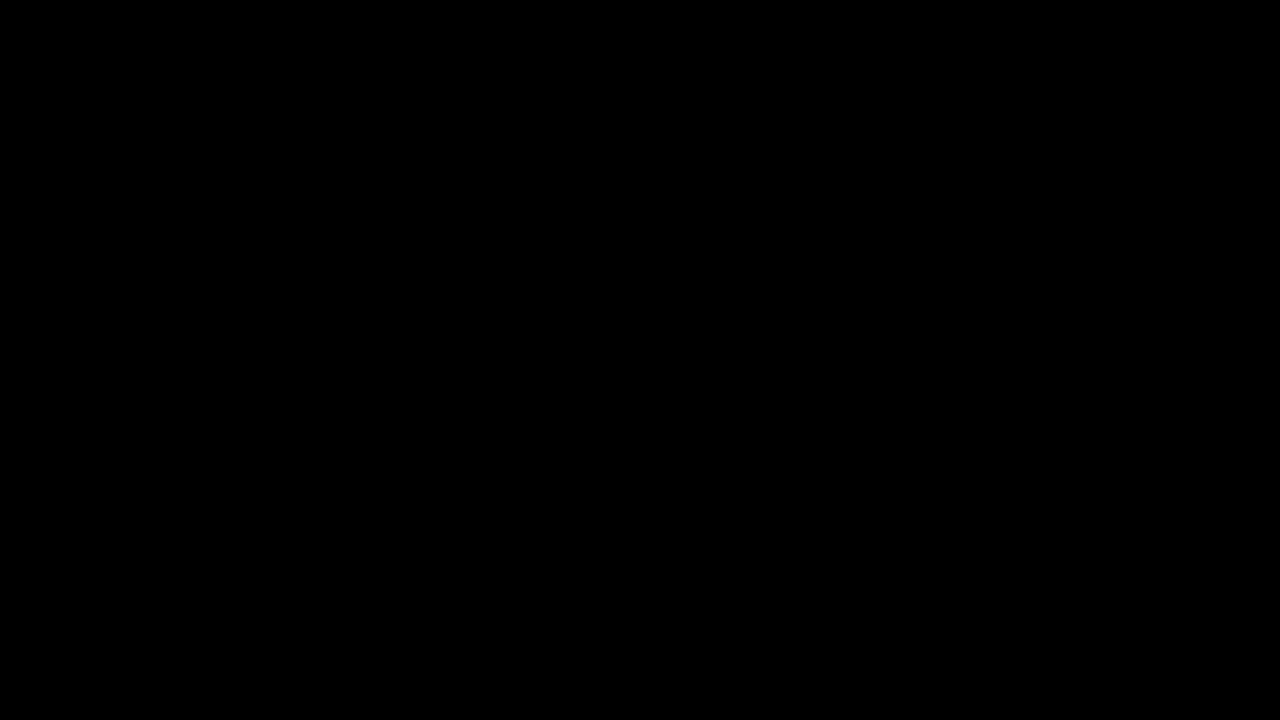
{"action": "left_click", "coordinate": [737, 505]}
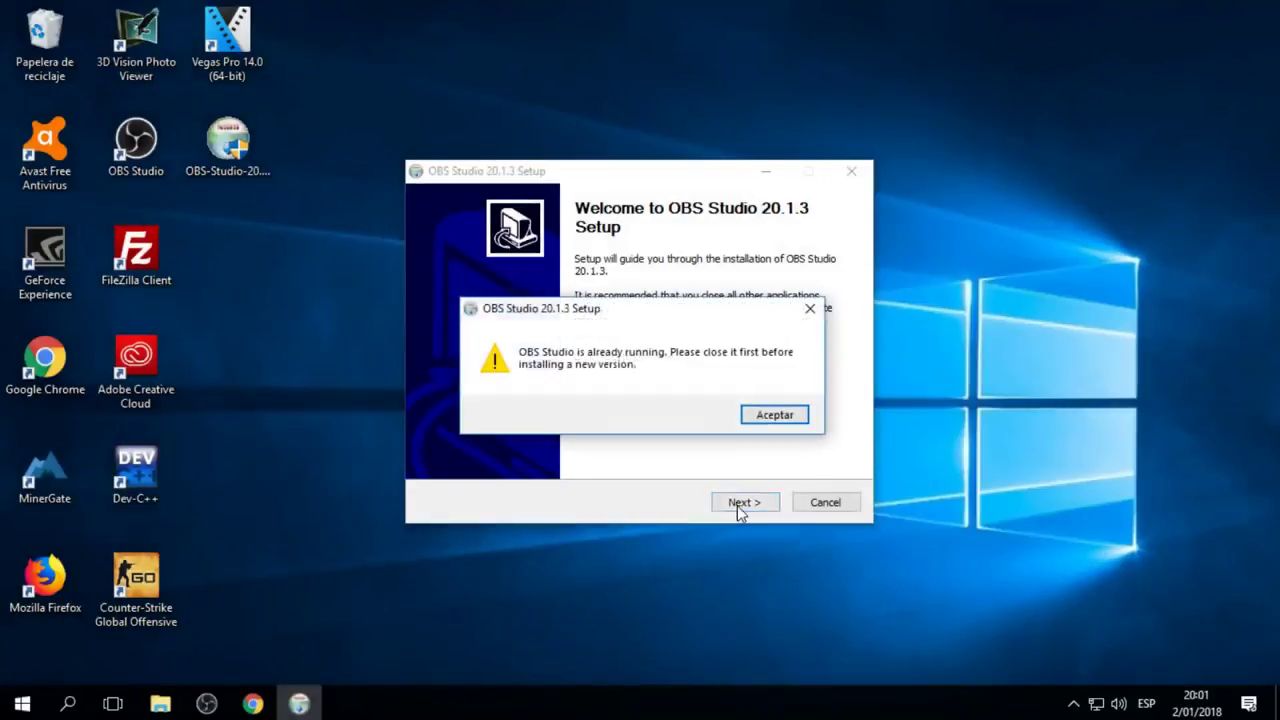
{"action": "left_click", "coordinate": [767, 423]}
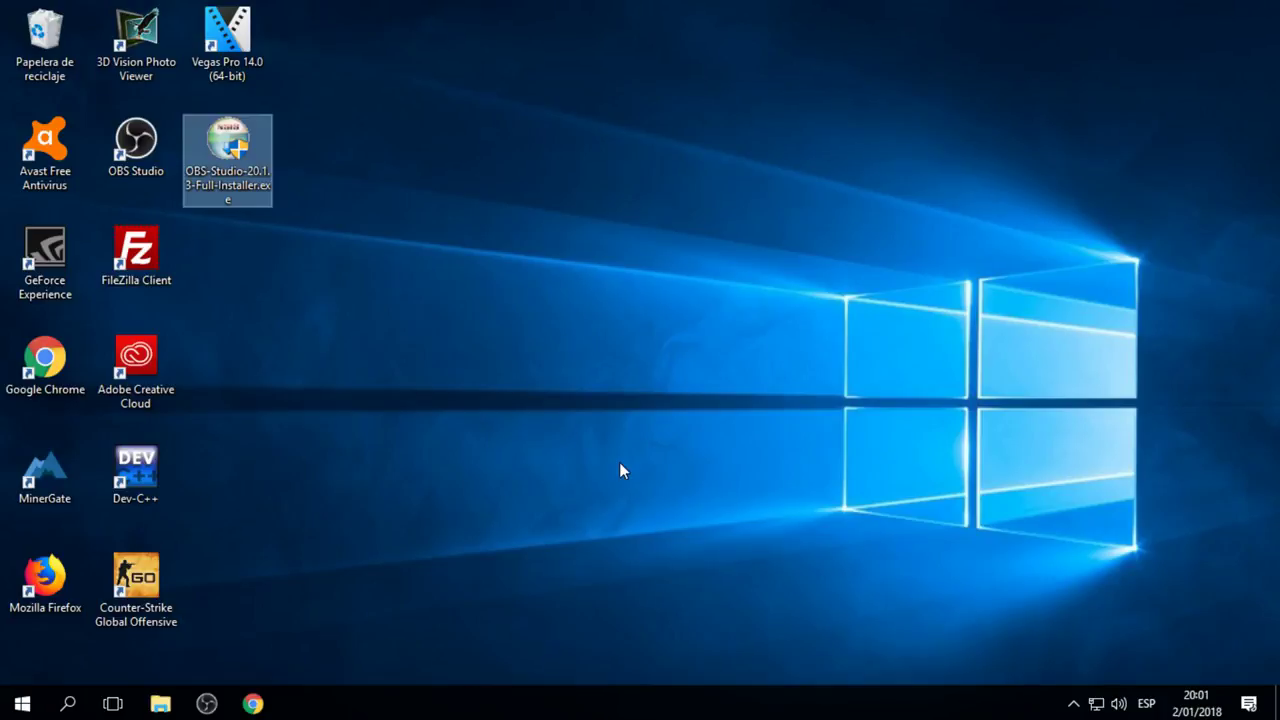
- Return to Chrome and view the screen-recording article again
{"action": "left_click", "coordinate": [253, 703]}
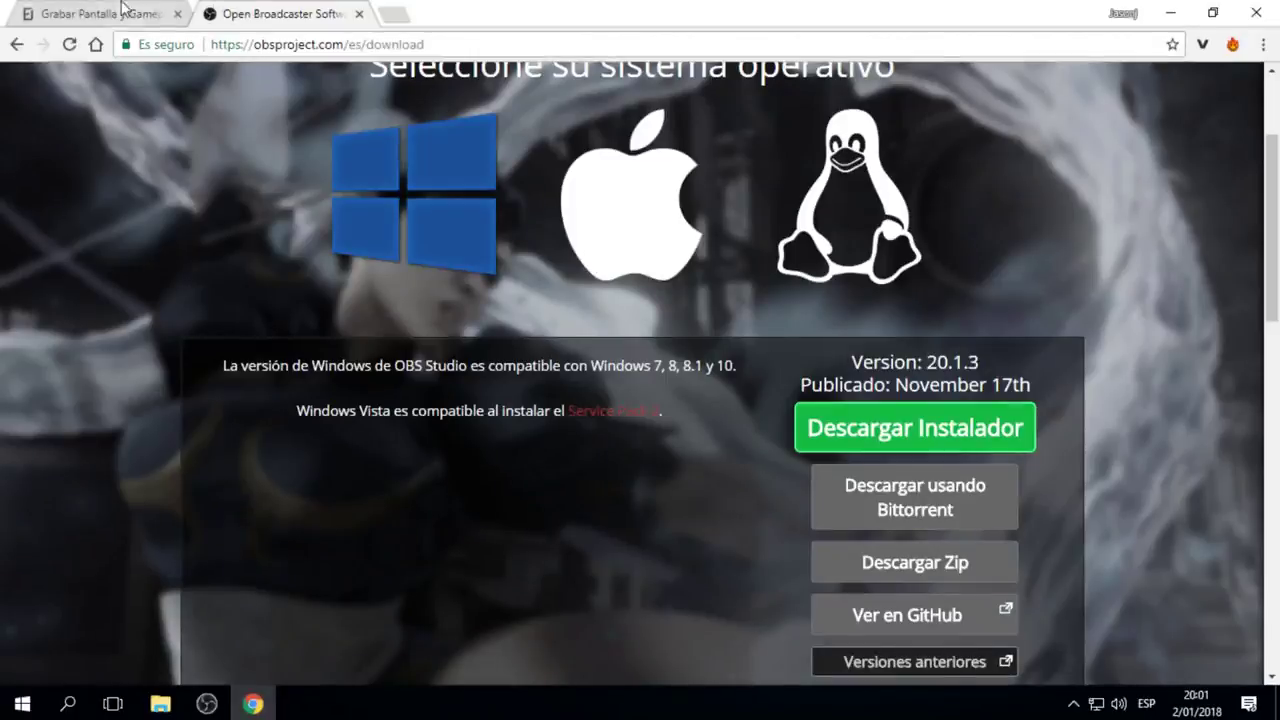
{"action": "left_click", "coordinate": [120, 12]}
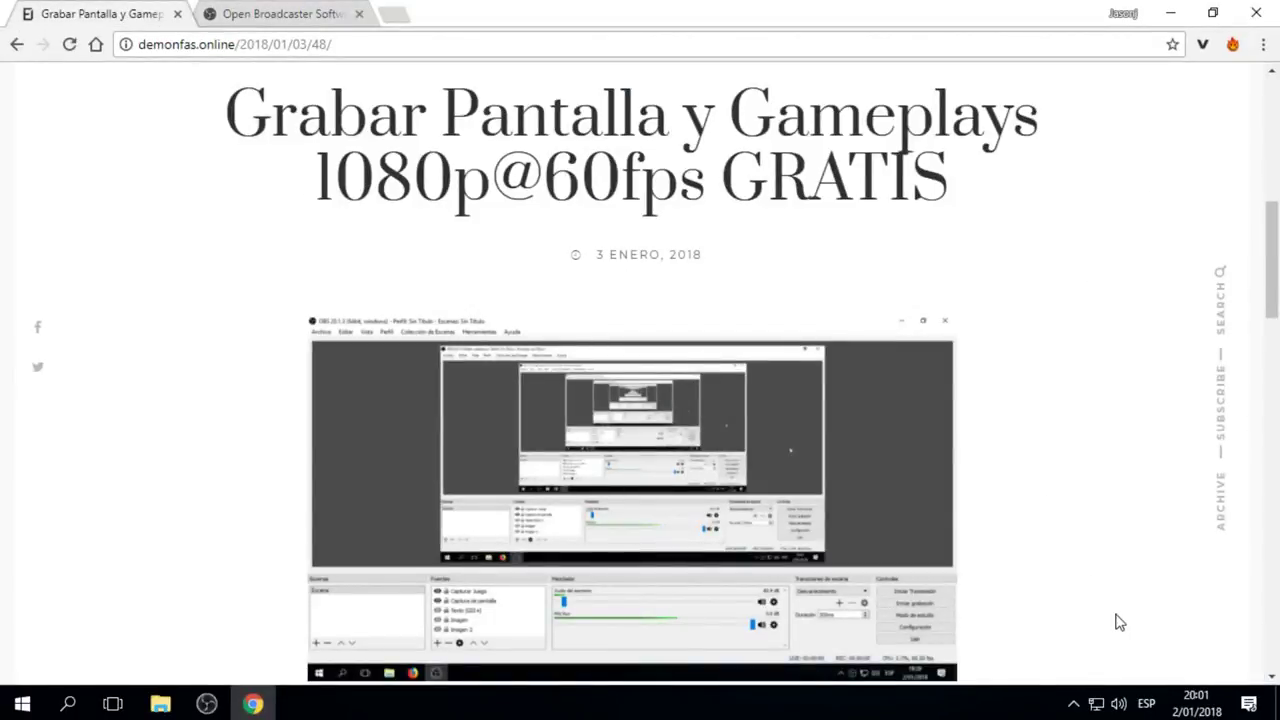
- Switch to OBS and add two more scenes to the scene list
{"action": "left_click", "coordinate": [206, 703]}
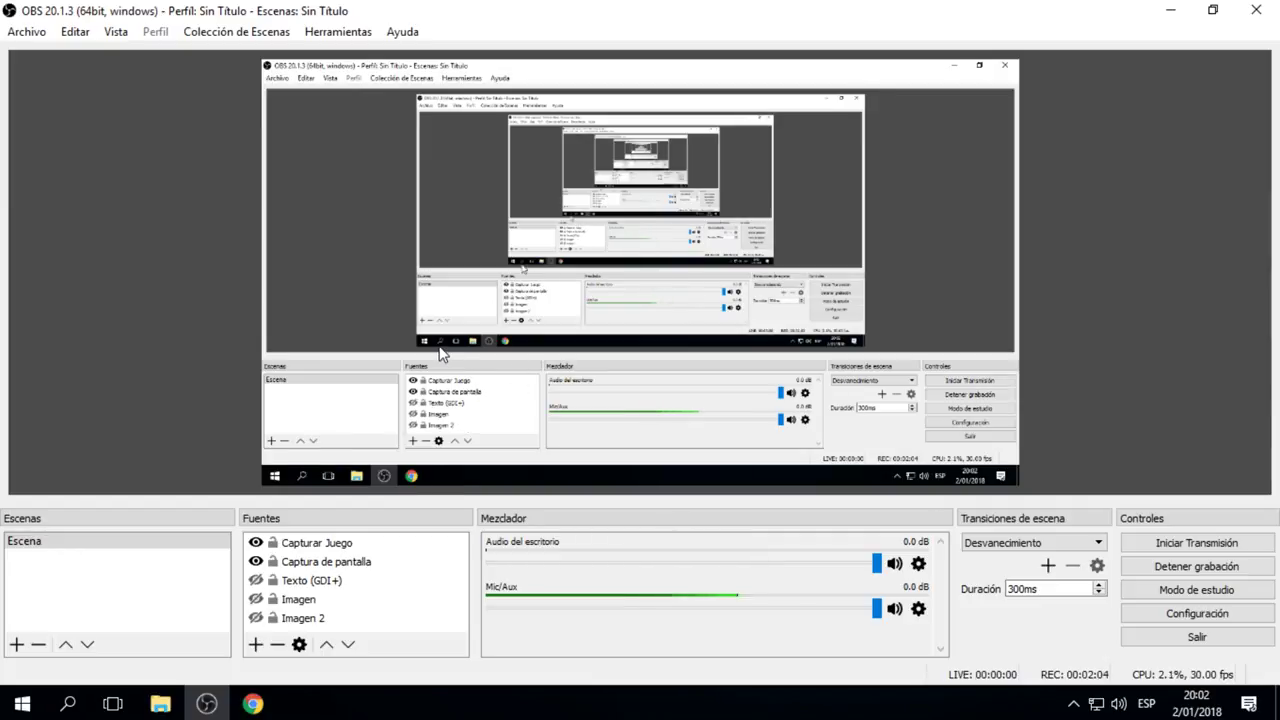
{"action": "left_click", "coordinate": [26, 543]}
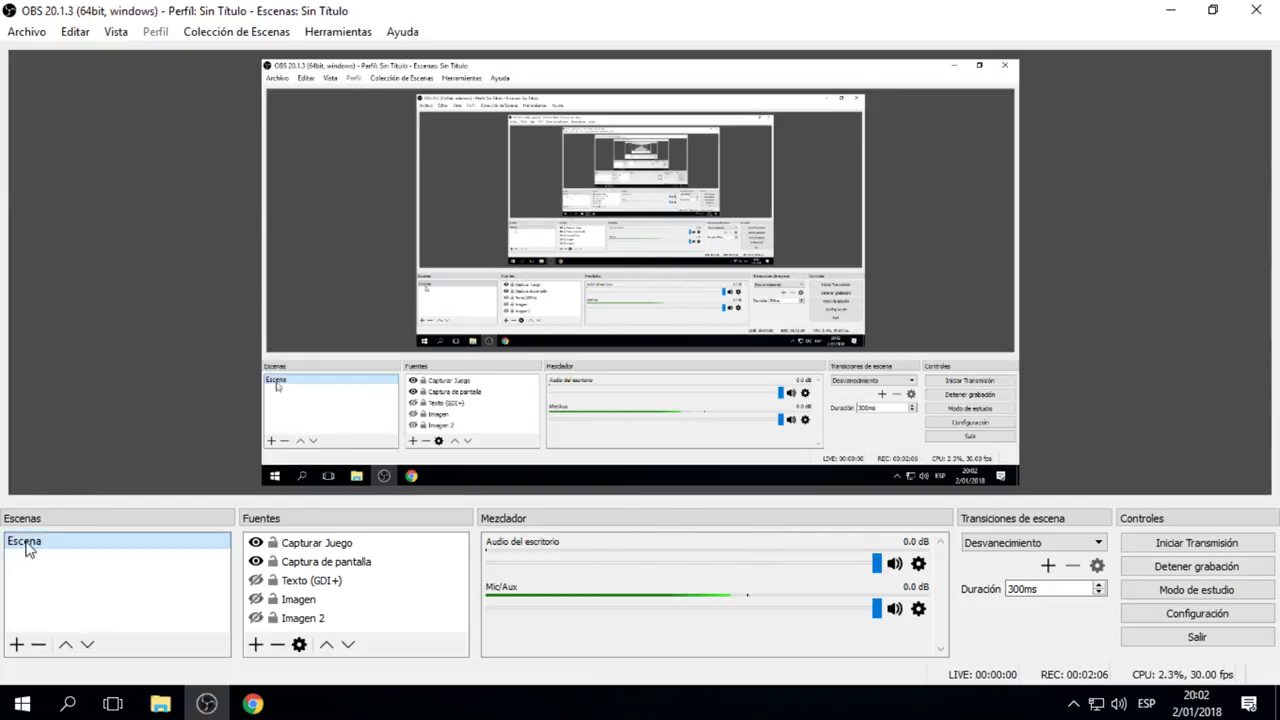
{"action": "left_click", "coordinate": [18, 645]}
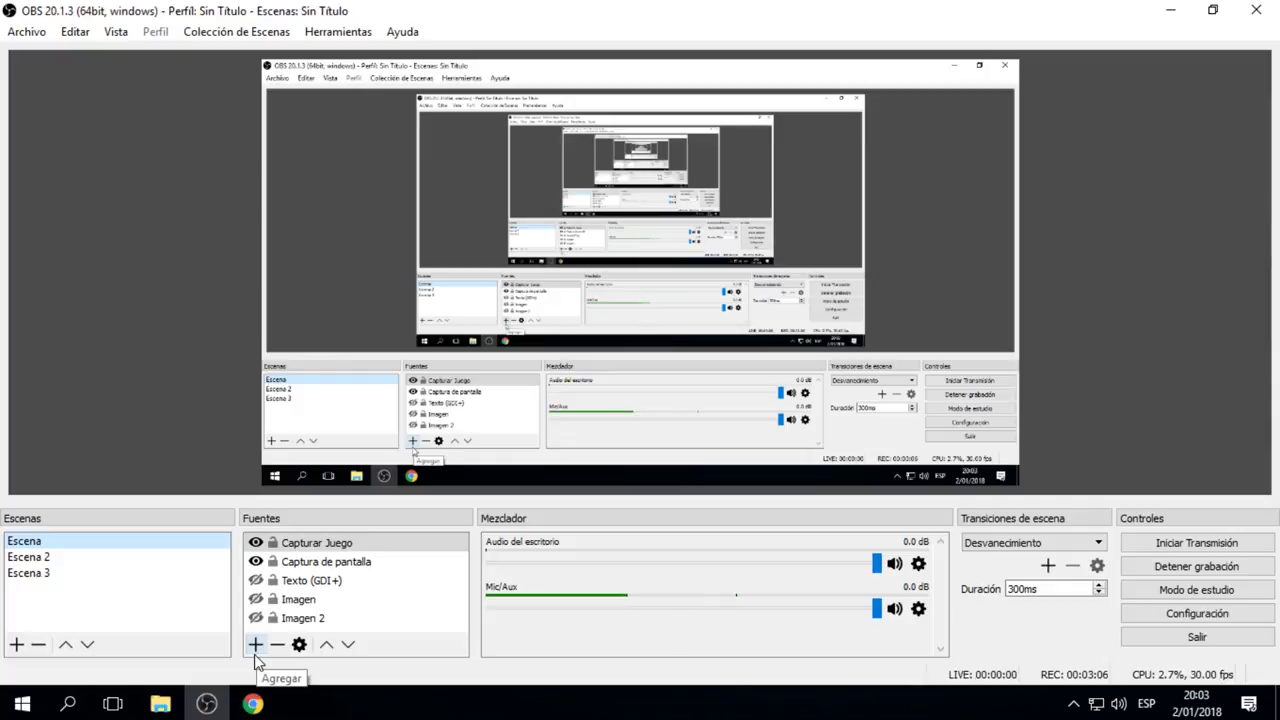
- Remove the Capturar Juego and Texto (GDI+) sources from the first scene
{"action": "left_click", "coordinate": [345, 545]}
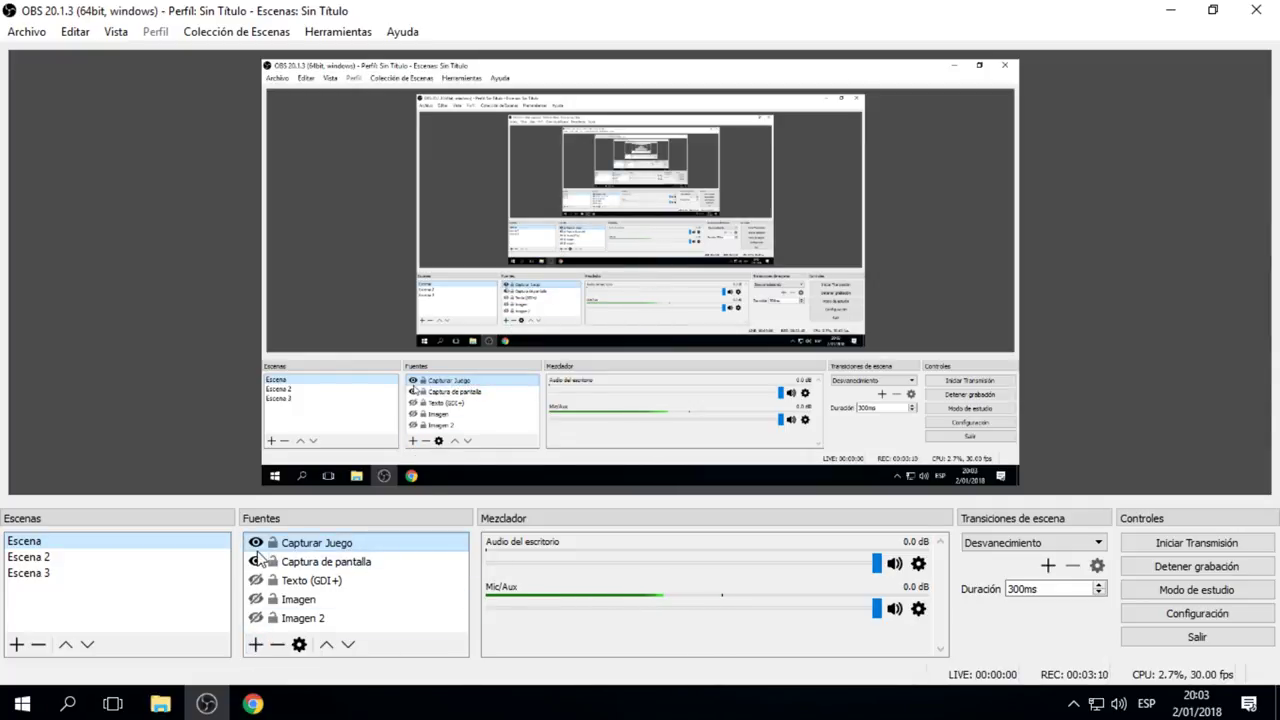
{"action": "left_click", "coordinate": [277, 644]}
{"action": "left_click", "coordinate": [672, 376]}
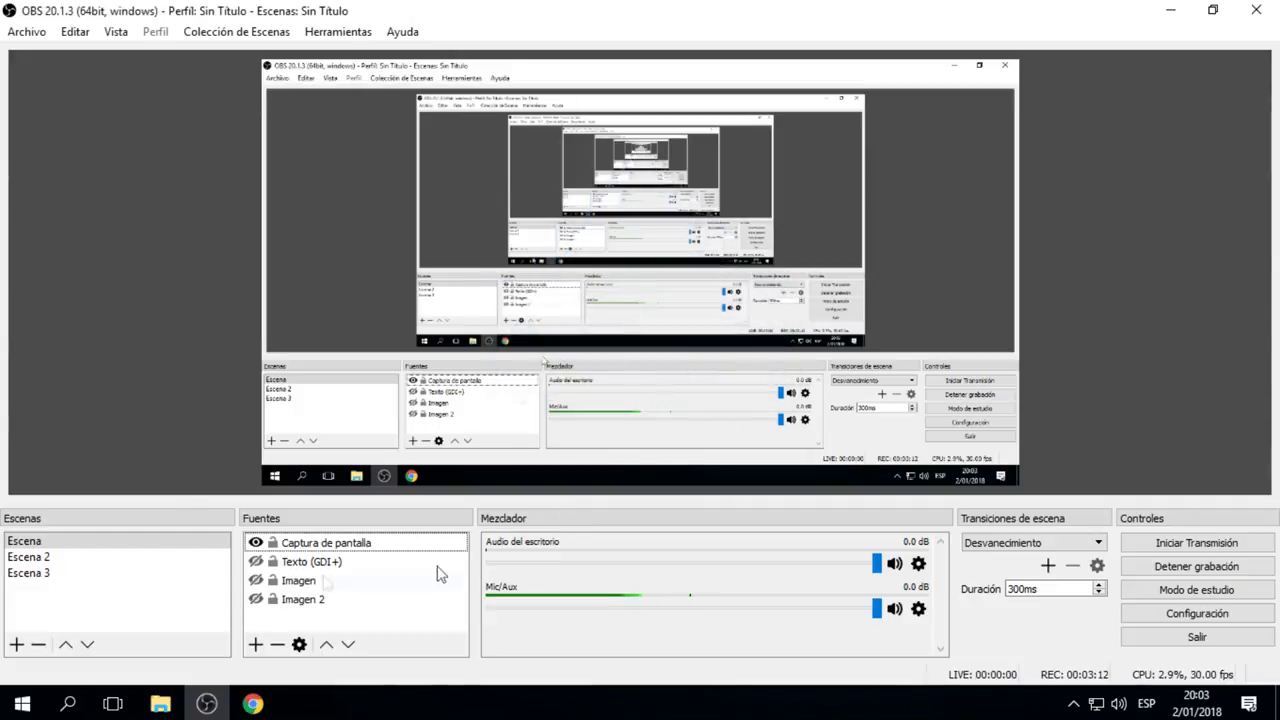
{"action": "left_click", "coordinate": [320, 562]}
{"action": "left_click", "coordinate": [277, 644]}
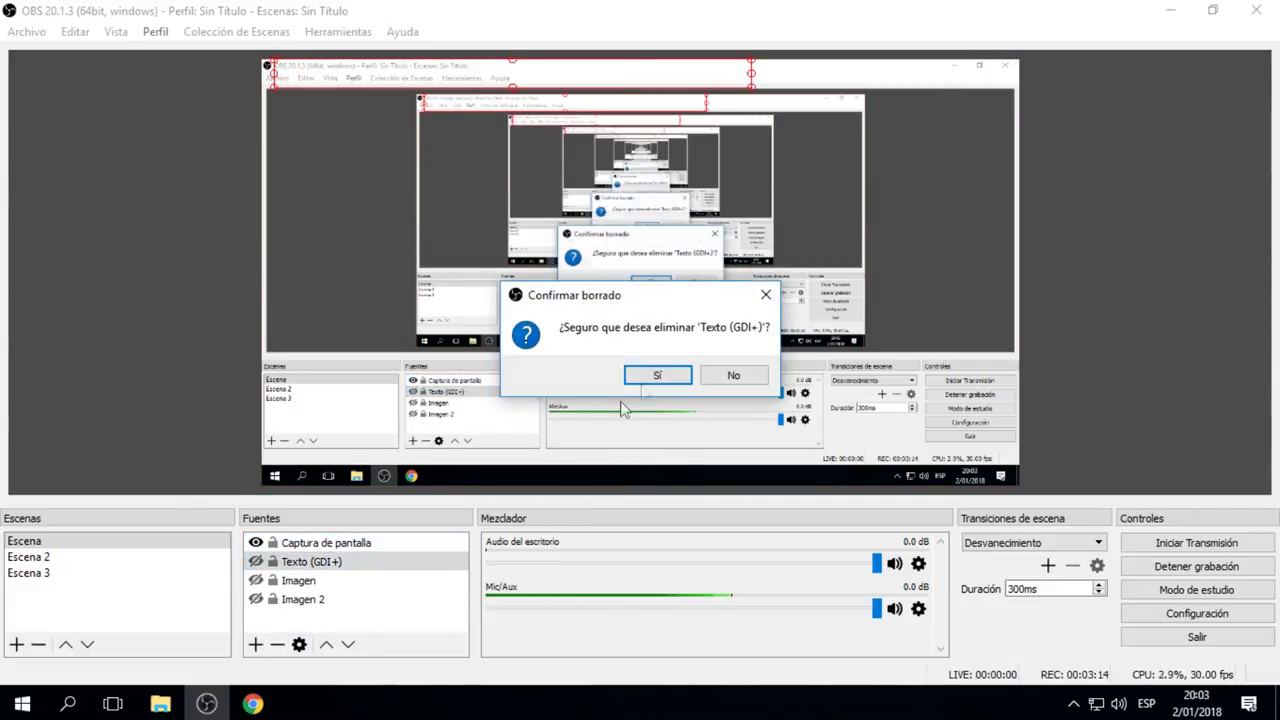
{"action": "left_click", "coordinate": [657, 375]}
- Remove the Imagen and Imagen 2 sources from the first scene
{"action": "left_click", "coordinate": [329, 580]}
{"action": "left_click", "coordinate": [277, 644]}
{"action": "left_click", "coordinate": [646, 373]}
{"action": "left_click", "coordinate": [356, 550]}
{"action": "left_click", "coordinate": [358, 561]}
{"action": "left_click", "coordinate": [277, 644]}
{"action": "left_click", "coordinate": [651, 371]}
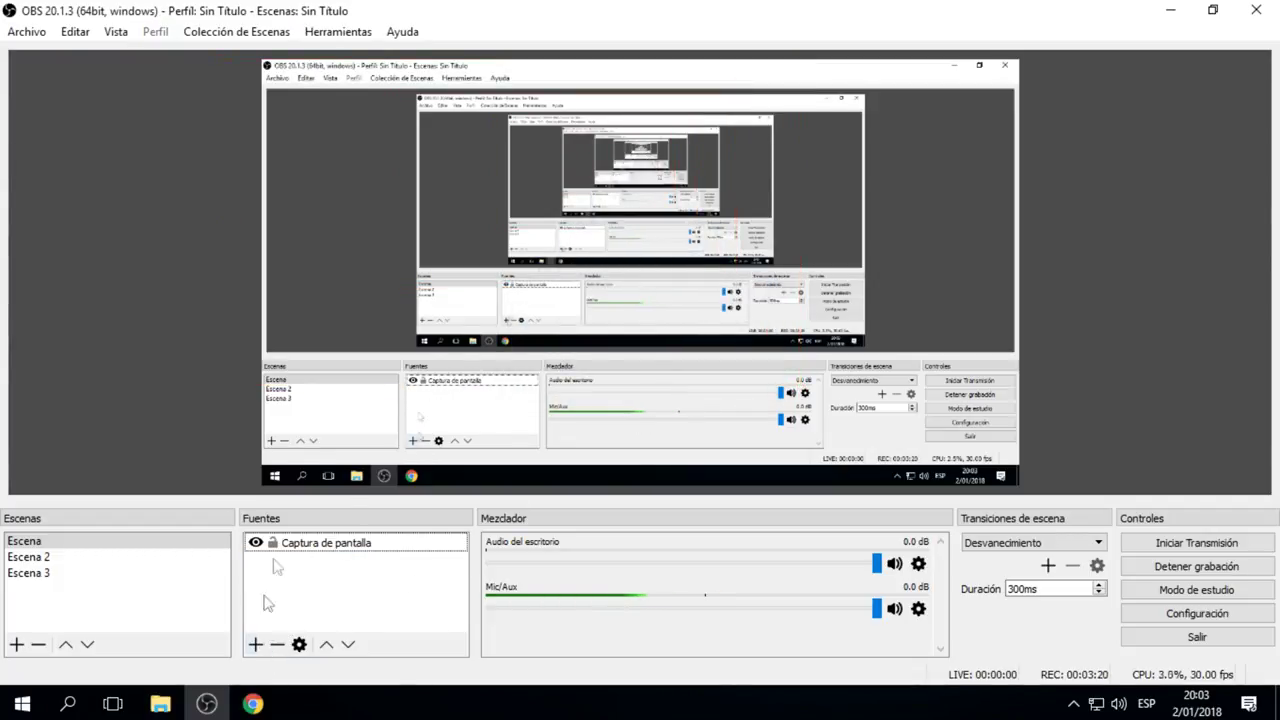
- Select the Captura de pantalla source and examine the source types that can be added to the scene
{"action": "left_click", "coordinate": [300, 545]}
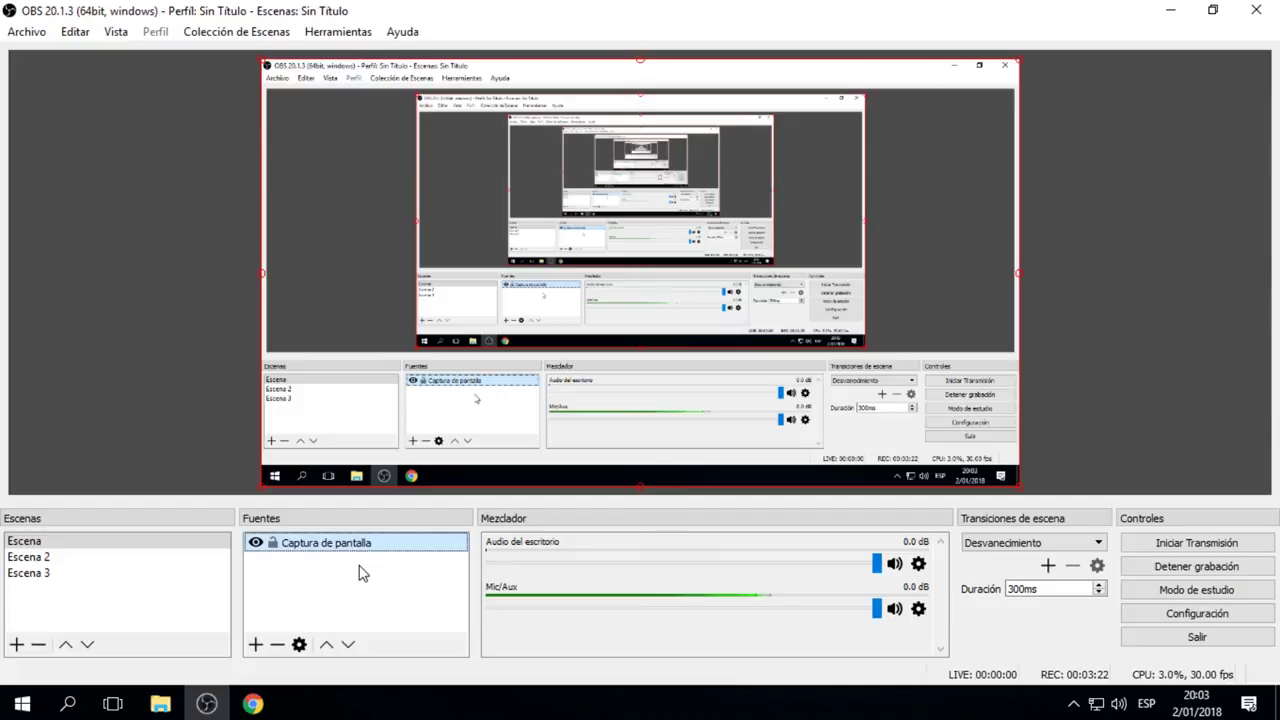
{"action": "left_click", "coordinate": [260, 625]}
{"action": "left_click", "coordinate": [256, 645]}
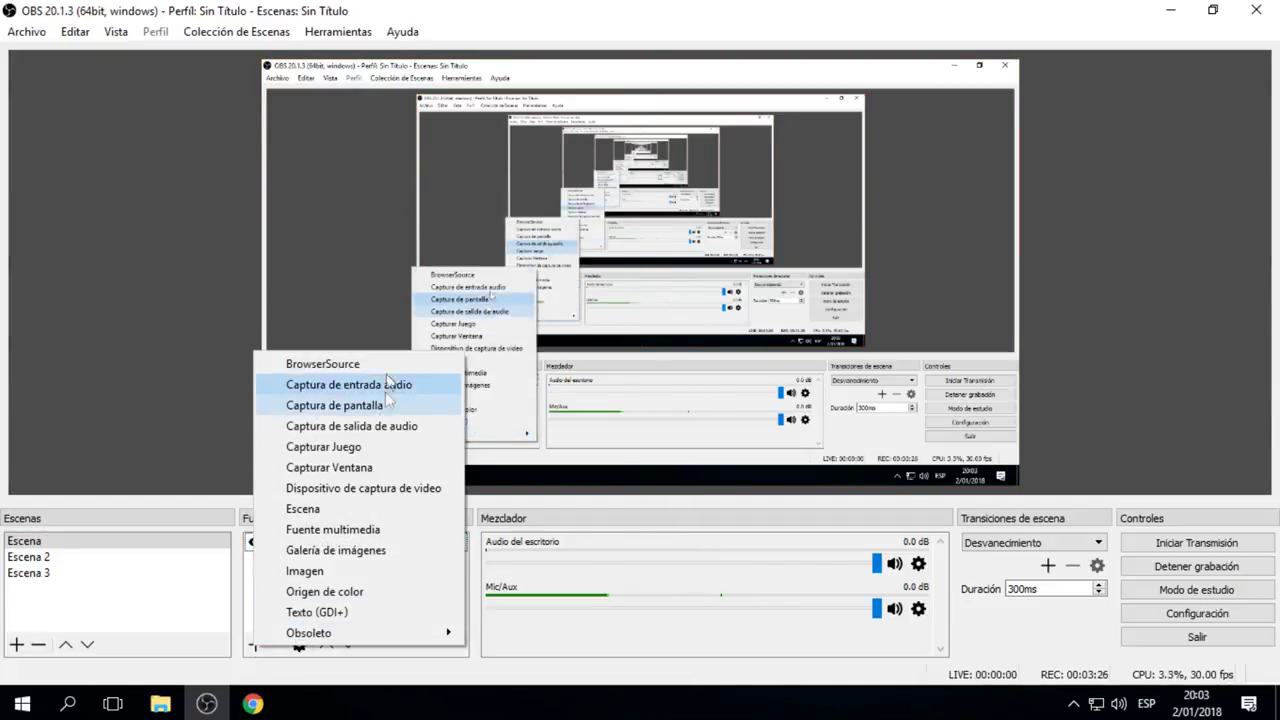
{"action": "mouse_move", "coordinate": [400, 633]}
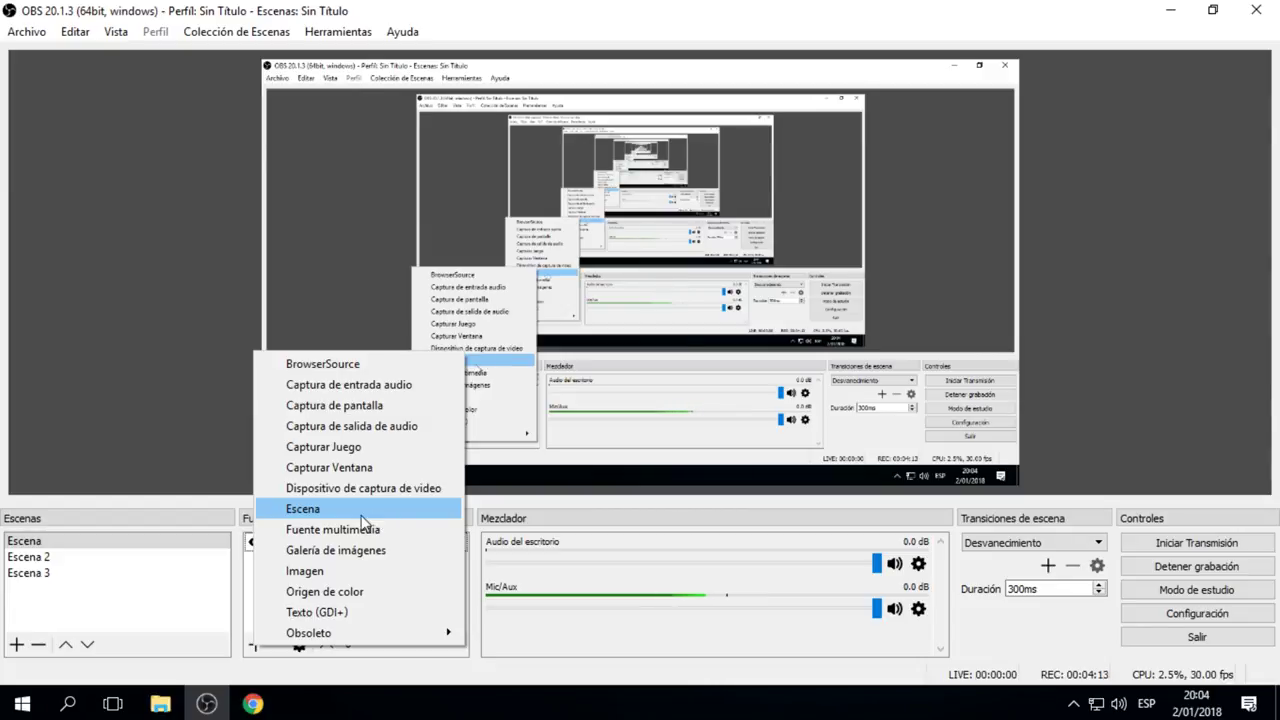
{"action": "left_click", "coordinate": [77, 562]}
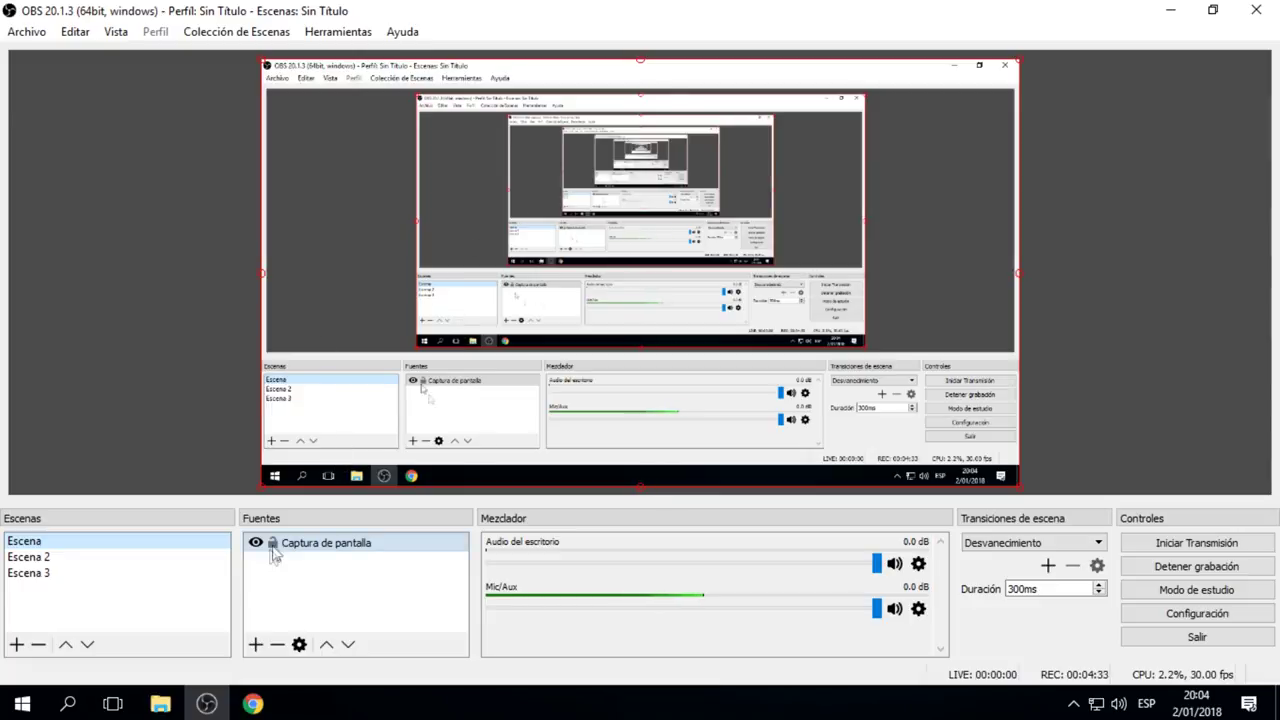
{"action": "left_click", "coordinate": [256, 644]}
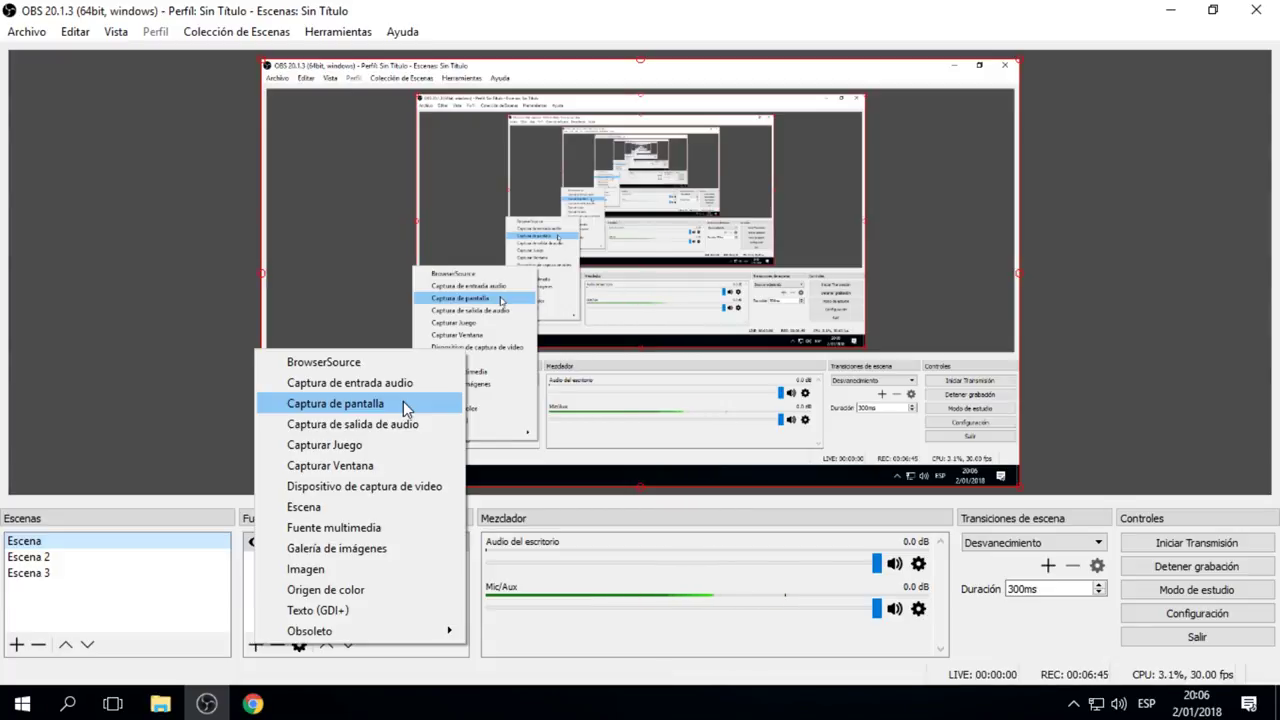
{"action": "left_click", "coordinate": [403, 401]}
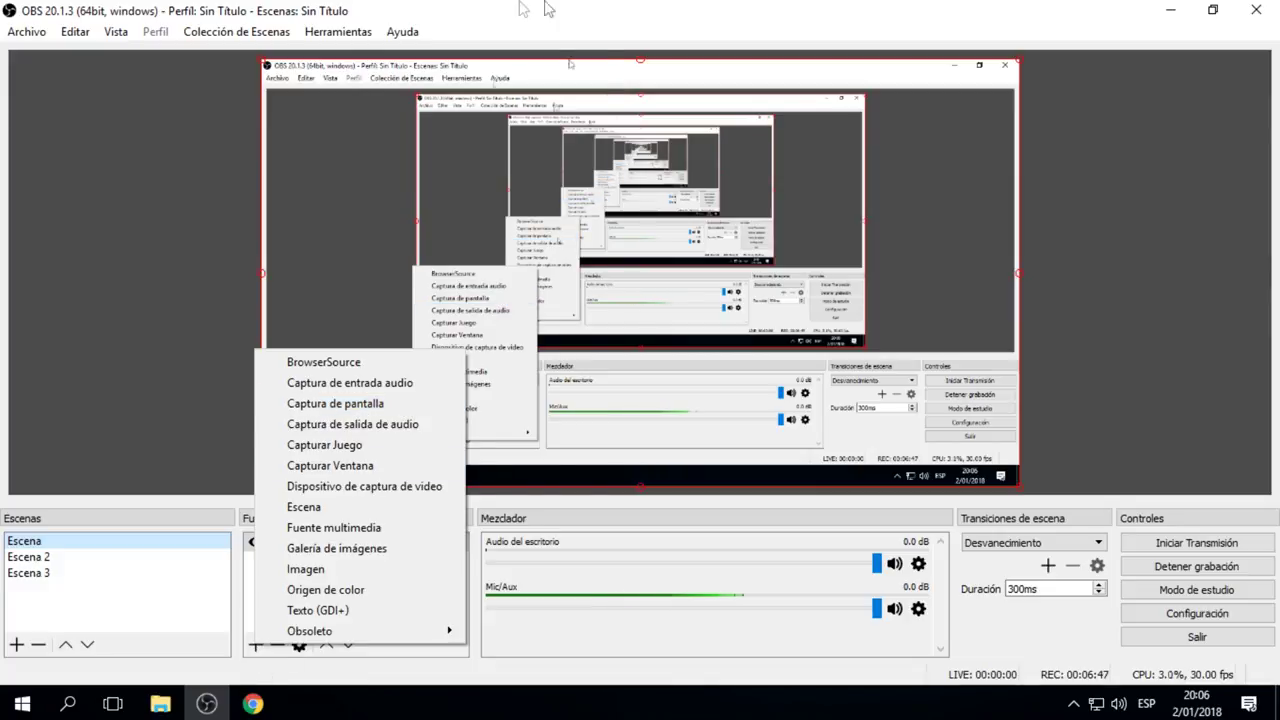
- Inspect the properties of the Captura de pantalla source in the restored OBS window, close them without changes, and maximize the window
{"action": "left_click_drag", "start_coordinate": [692, 8], "coordinate": [658, 32]}
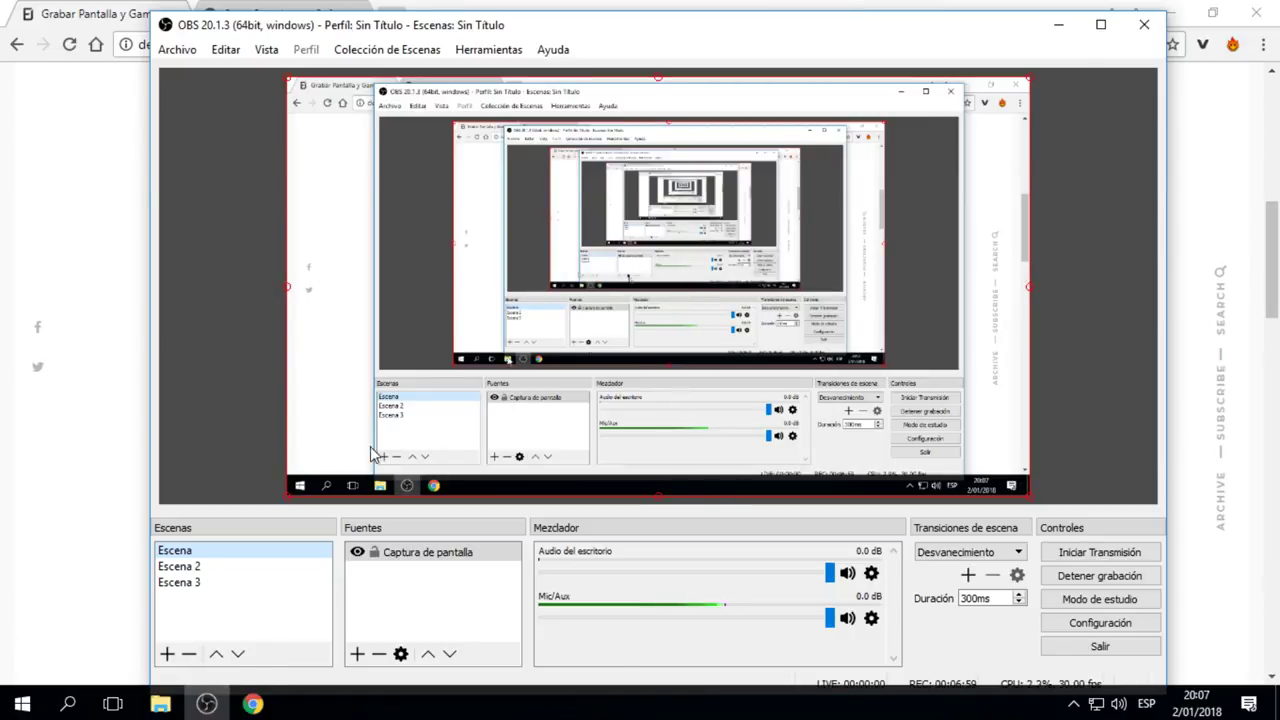
{"action": "right_click", "coordinate": [398, 568]}
{"action": "left_click", "coordinate": [443, 551]}
{"action": "right_click", "coordinate": [440, 551]}
{"action": "left_click", "coordinate": [546, 531]}
{"action": "left_click", "coordinate": [886, 612]}
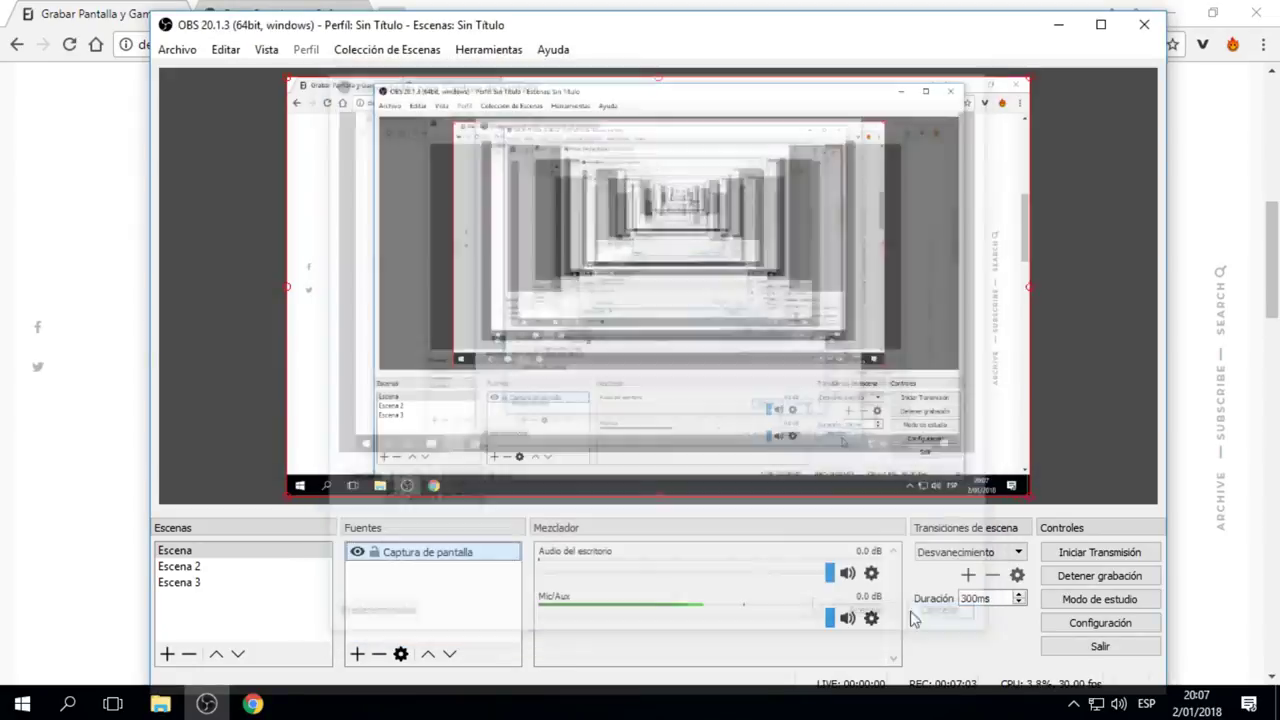
{"action": "double_click", "coordinate": [600, 24]}
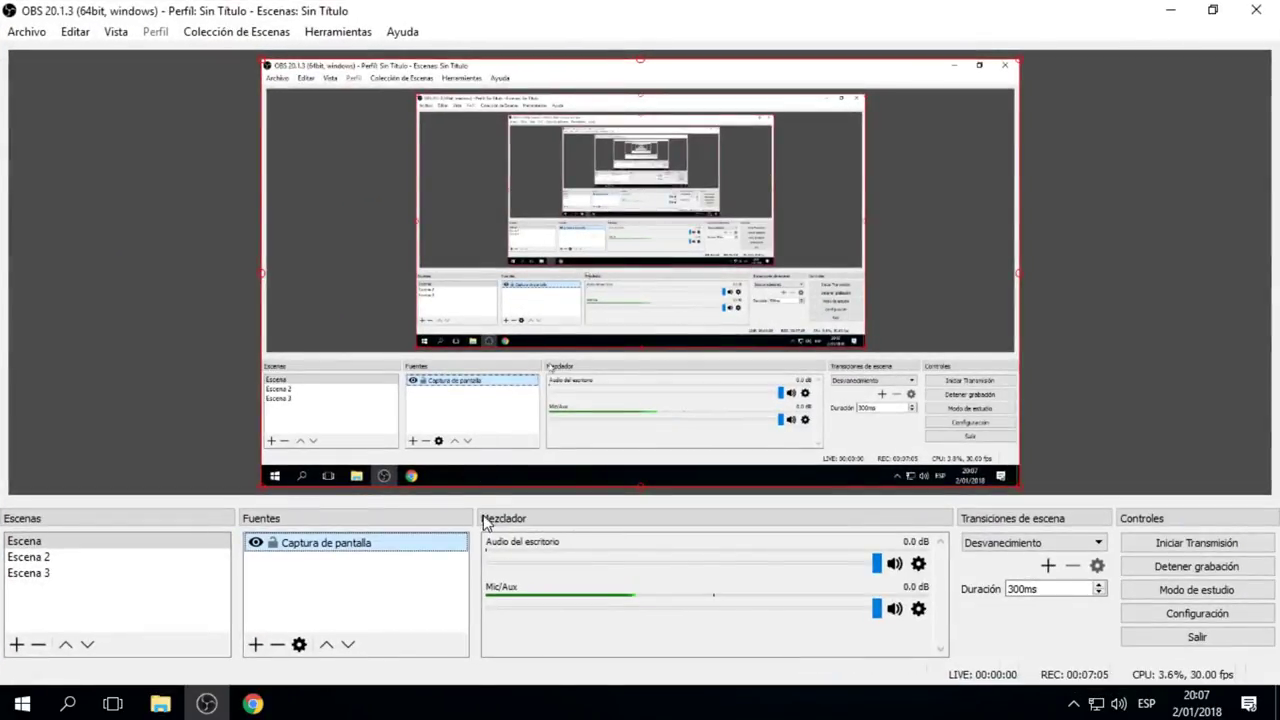
- Add a new screen capture source named Captura de pantalla 2 for Pantalla 0: 1360x768, and remove it from the scene
{"action": "left_click", "coordinate": [258, 644]}
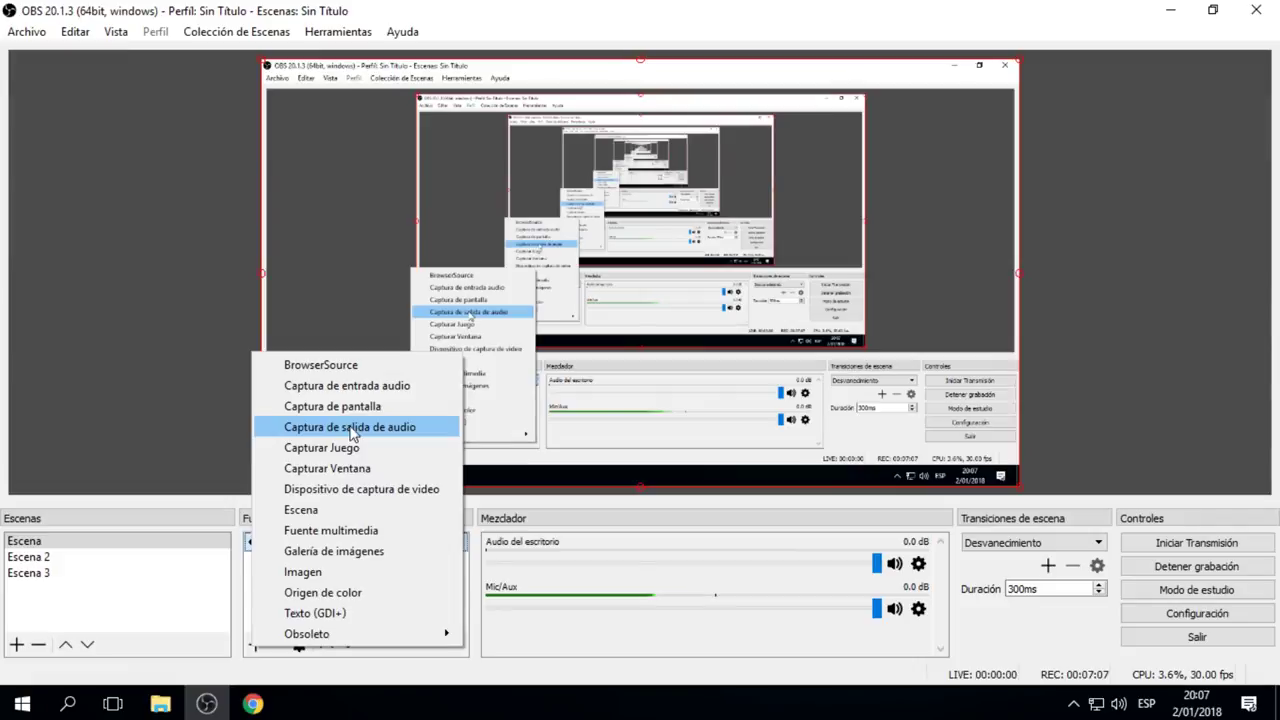
{"action": "left_click", "coordinate": [472, 598]}
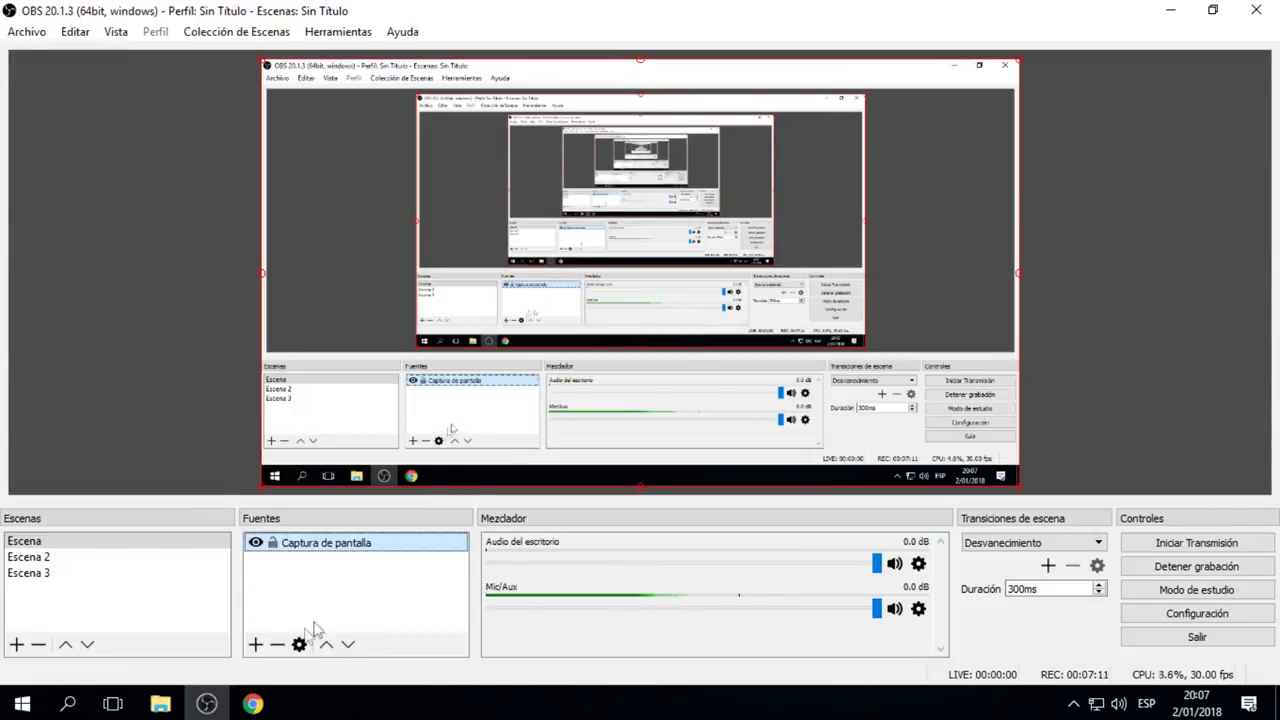
{"action": "left_click", "coordinate": [256, 644]}
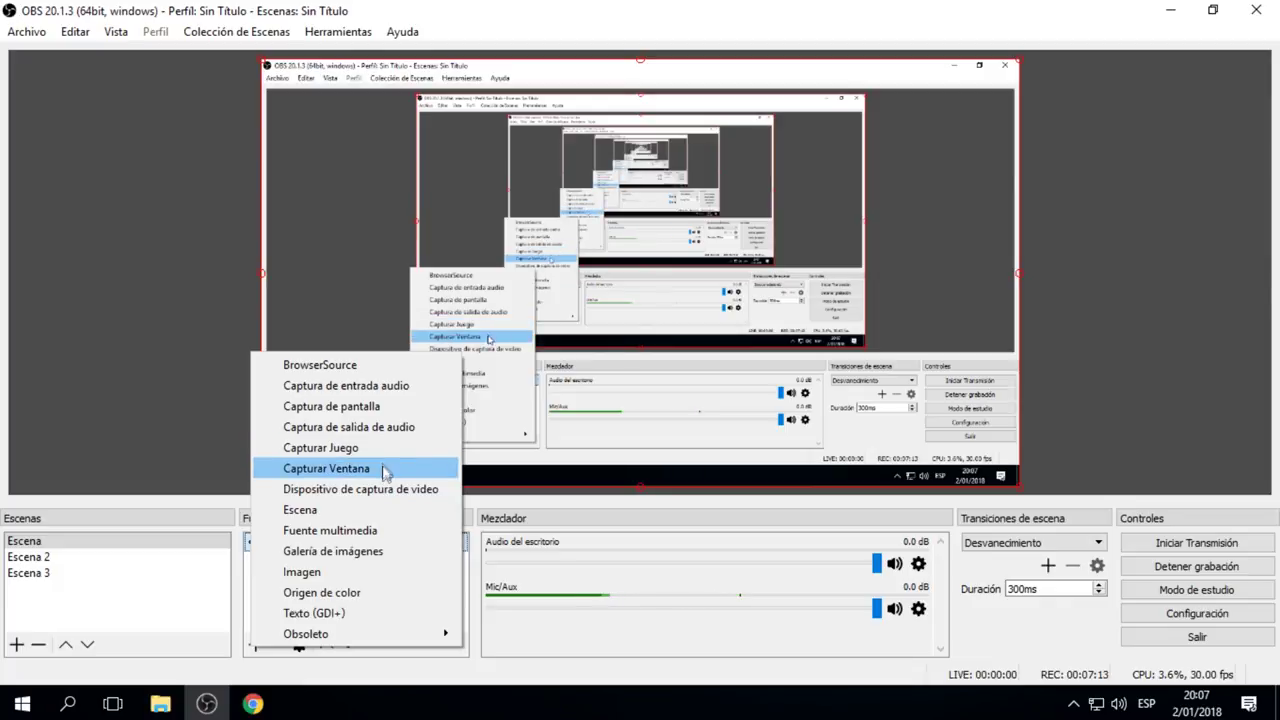
{"action": "left_click", "coordinate": [403, 406]}
{"action": "left_click", "coordinate": [608, 246]}
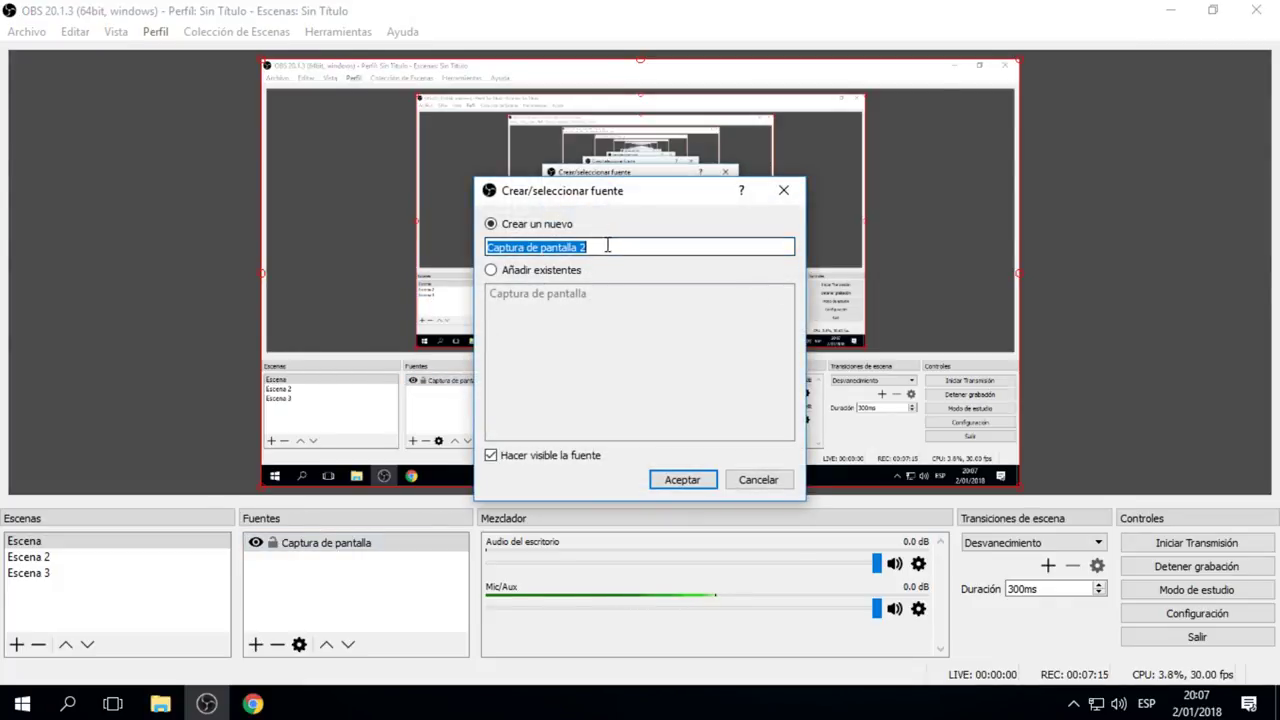
{"action": "left_click", "coordinate": [683, 480]}
{"action": "left_click", "coordinate": [515, 465]}
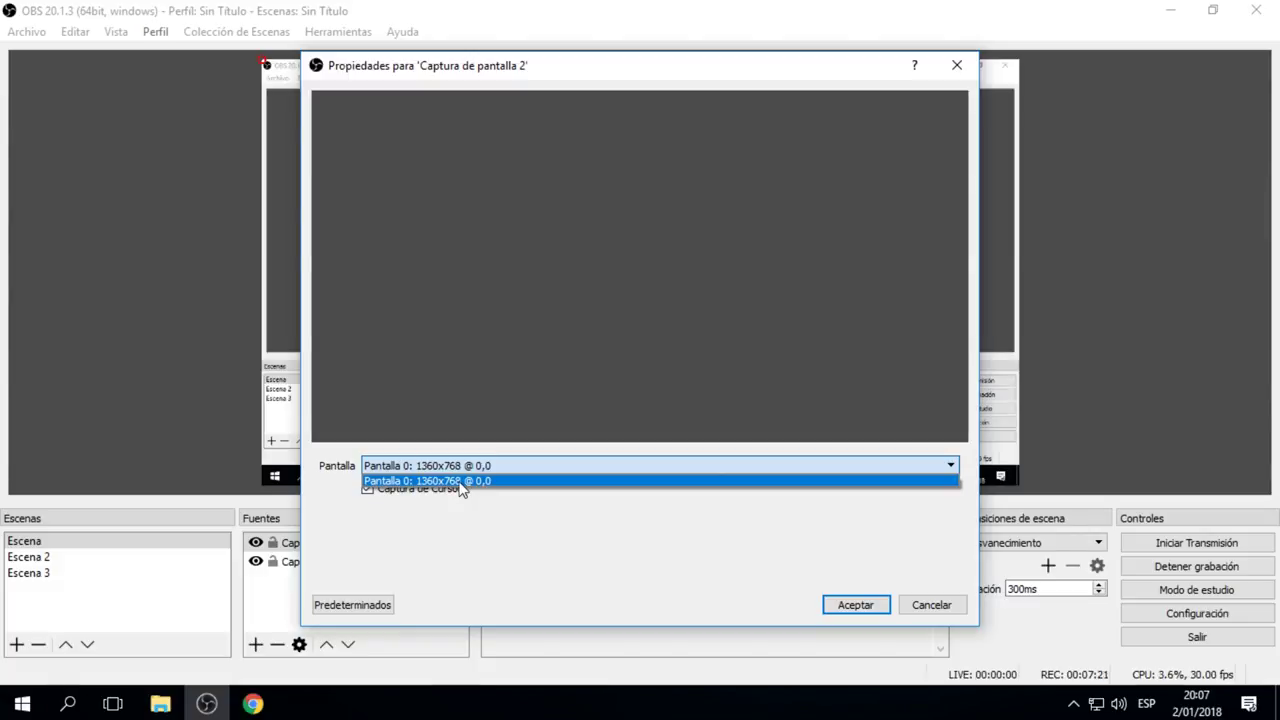
{"action": "left_click", "coordinate": [869, 614]}
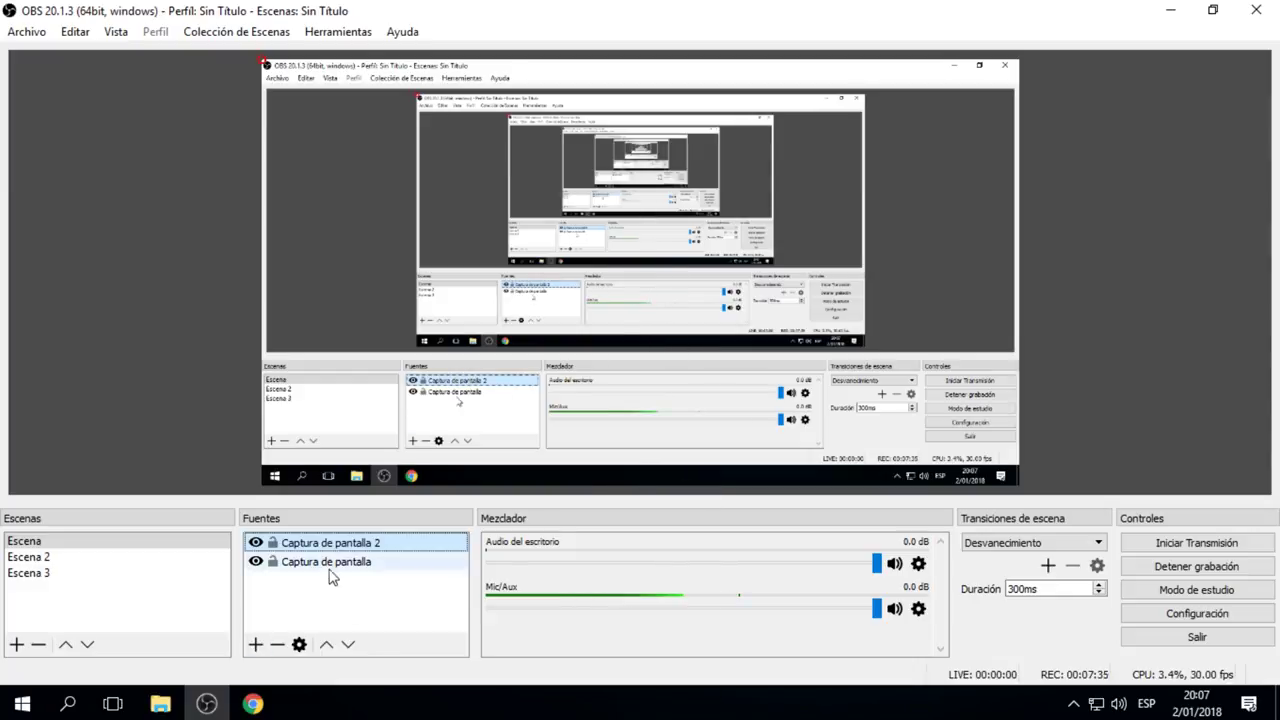
{"action": "left_click", "coordinate": [299, 644]}
{"action": "left_click", "coordinate": [677, 372]}
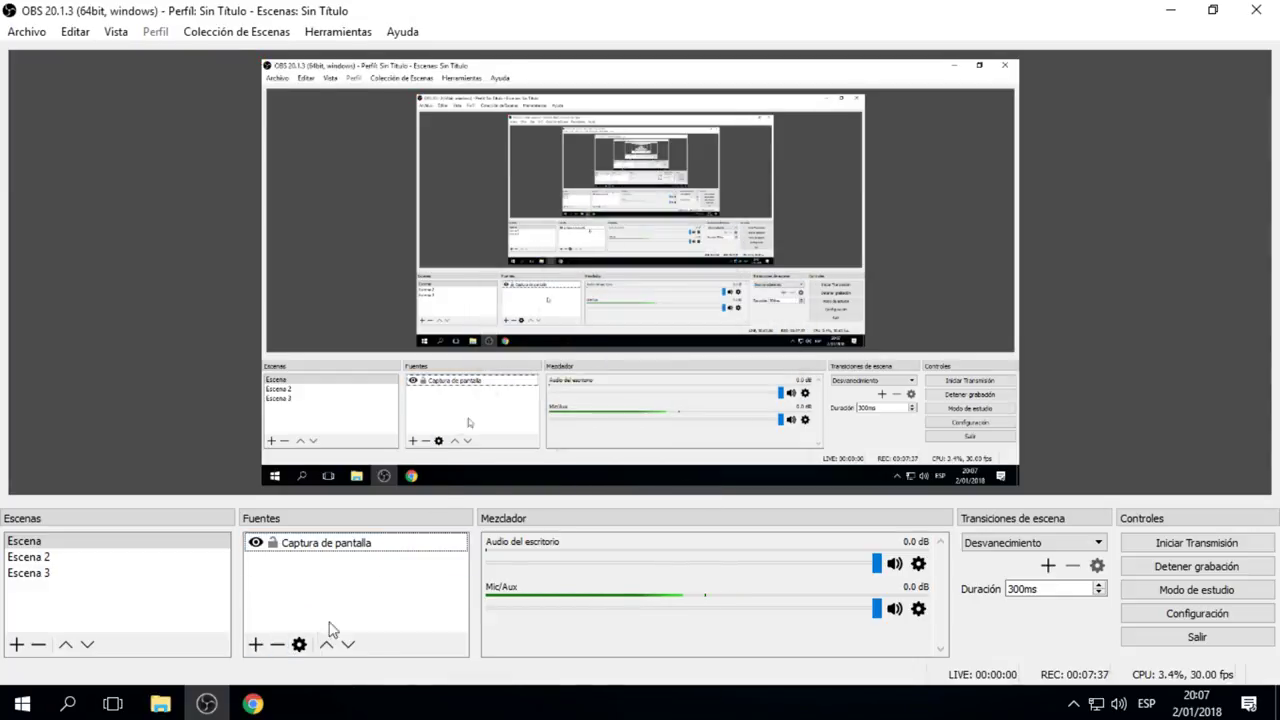
- Examine the audio capture source types and the Mic/Aux options in the audio mixer
{"action": "left_click", "coordinate": [255, 644]}
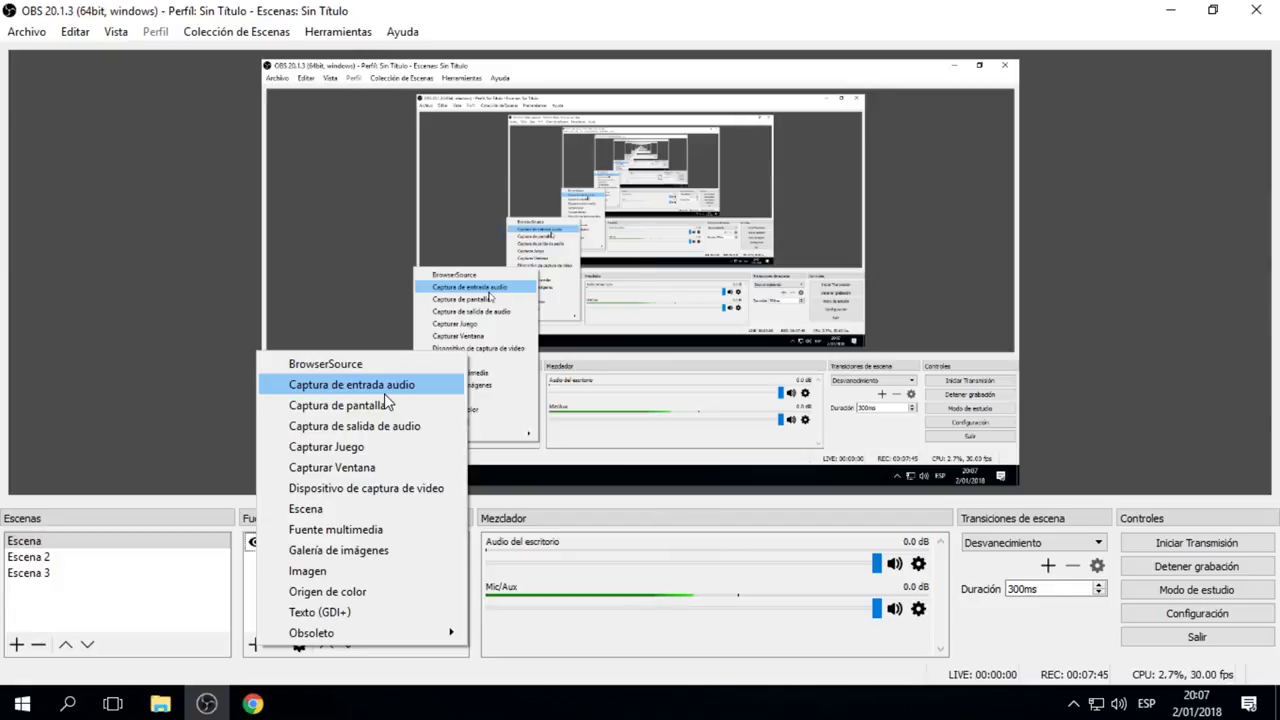
{"action": "left_click", "coordinate": [780, 630]}
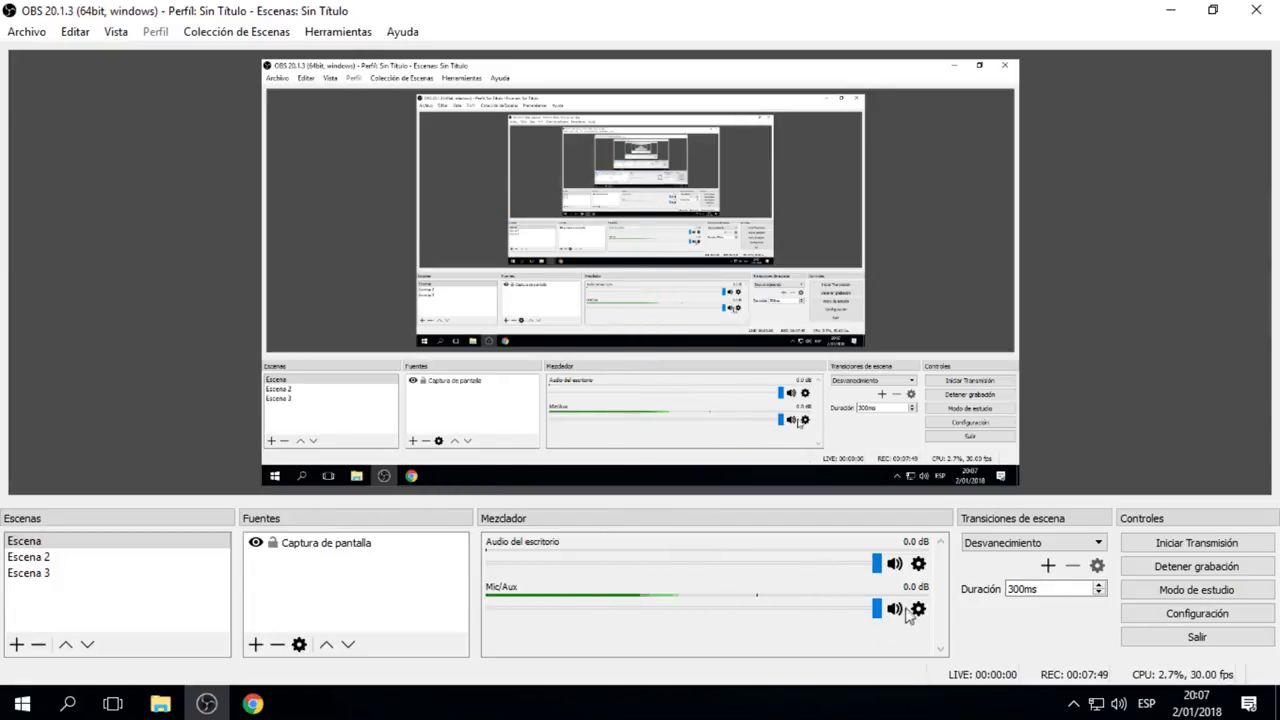
{"action": "mouse_move", "coordinate": [875, 605]}
{"action": "left_mouse_down"}
{"action": "mouse_move", "coordinate": [570, 618]}
{"action": "mouse_move", "coordinate": [880, 606]}
{"action": "left_mouse_up"}
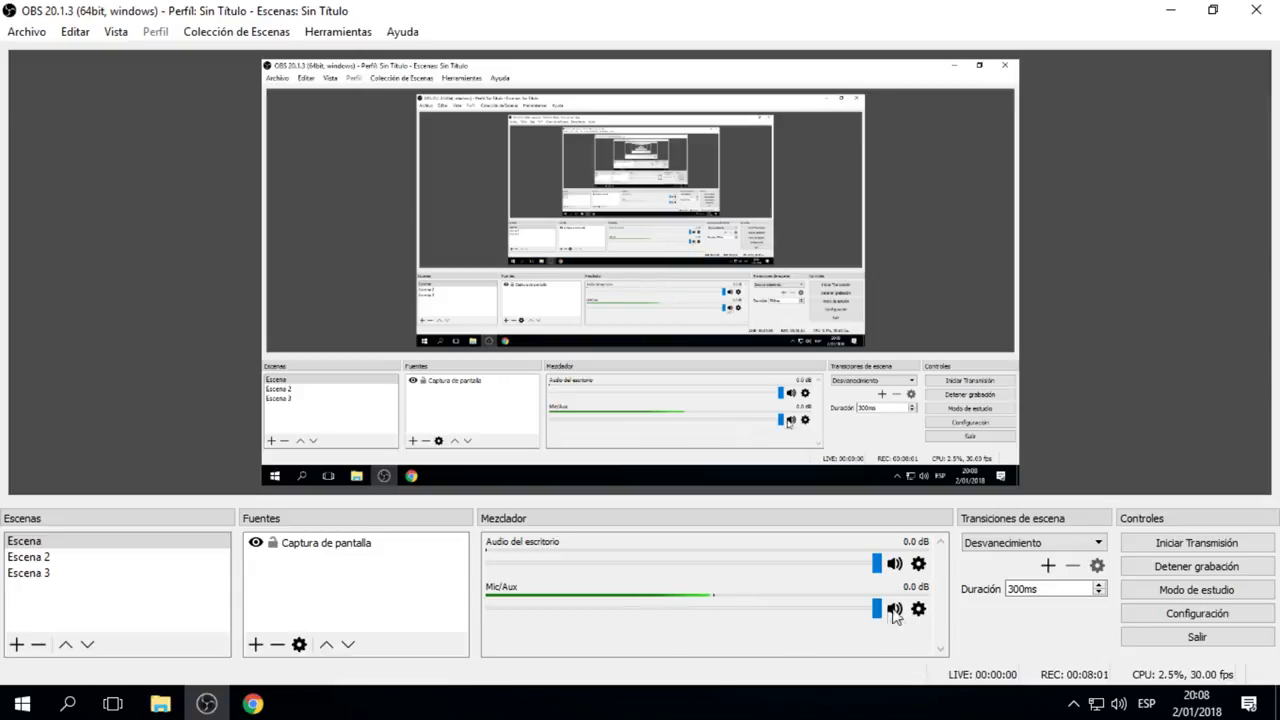
{"action": "left_click", "coordinate": [255, 645]}
{"action": "left_click", "coordinate": [917, 610]}
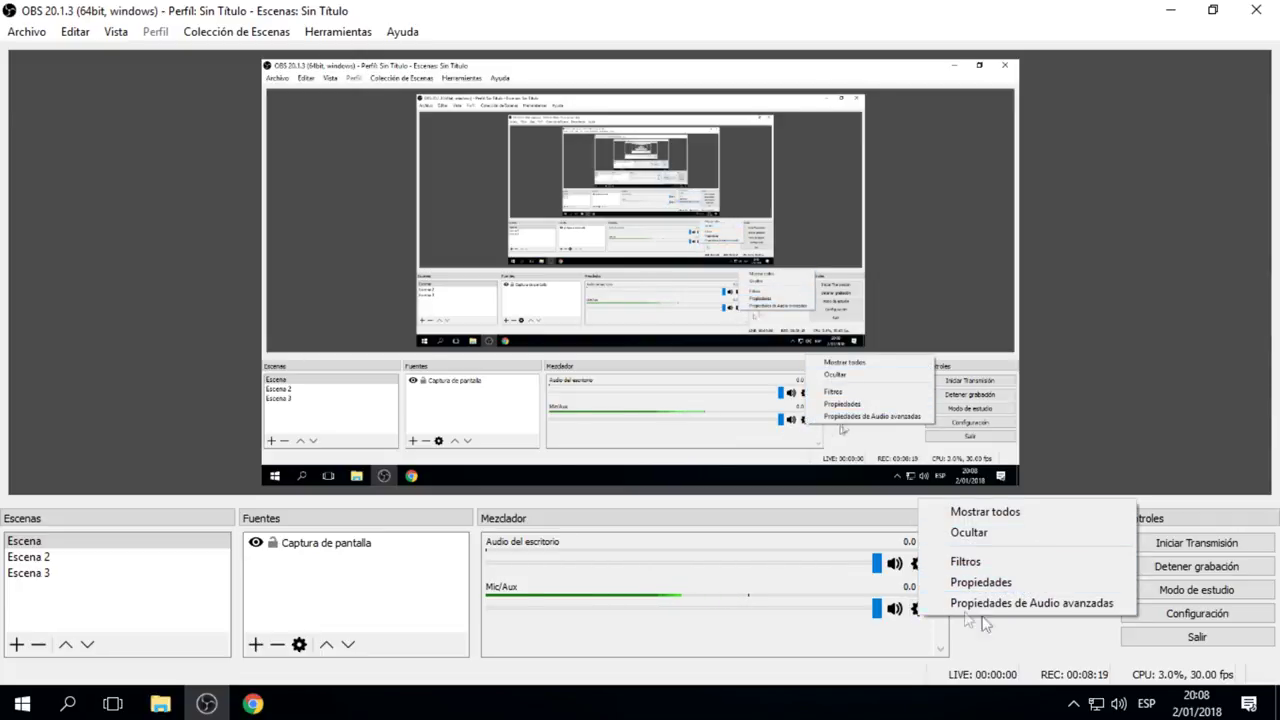
{"action": "left_click", "coordinate": [255, 644]}
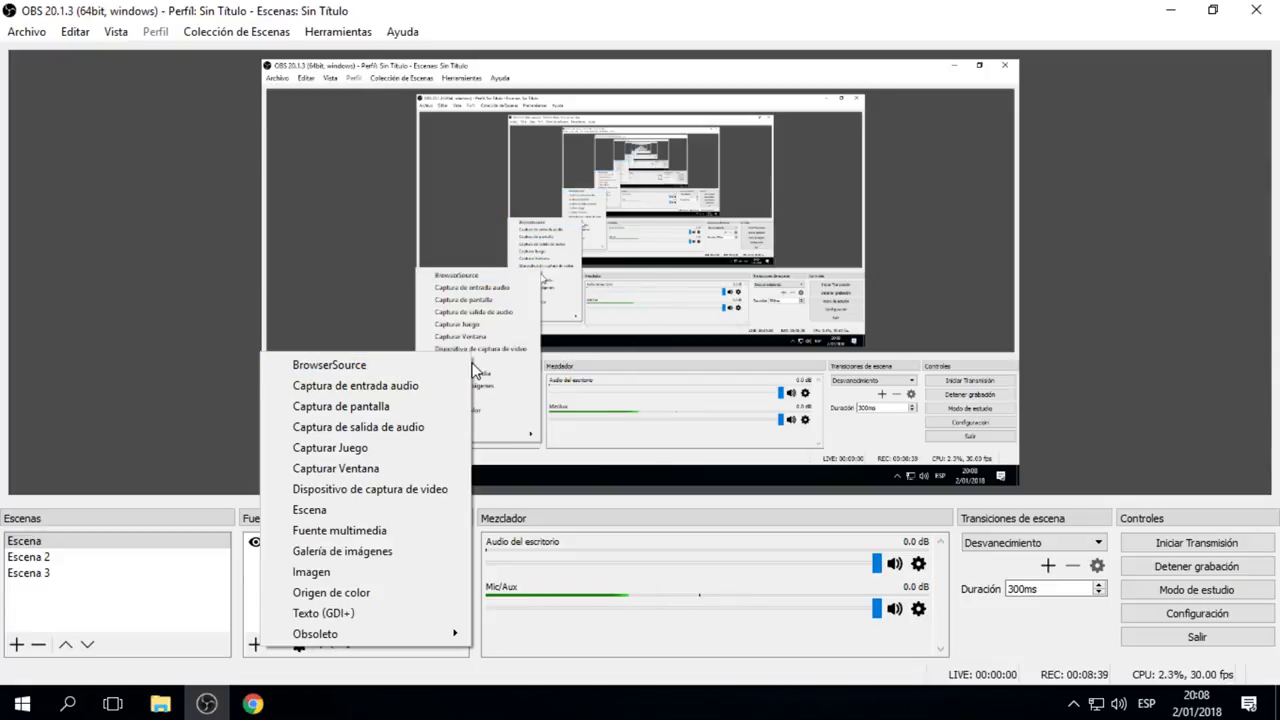
{"action": "left_click", "coordinate": [832, 528]}
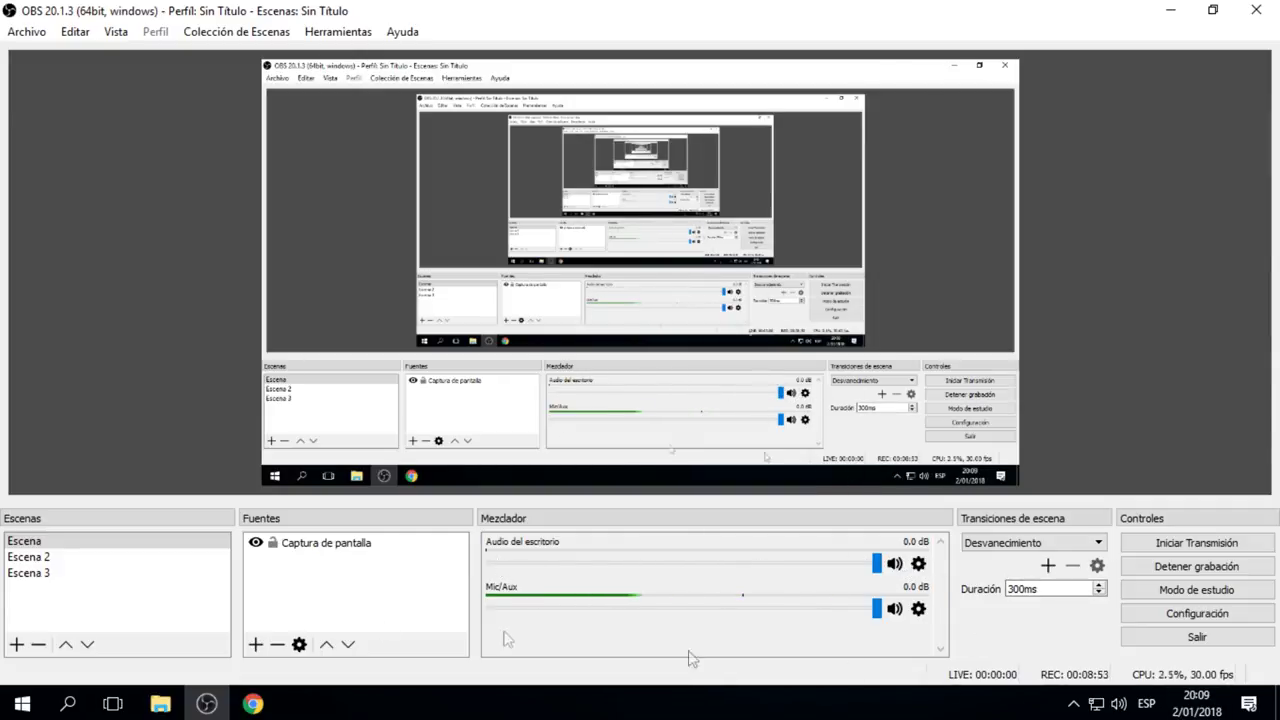
{"action": "left_click", "coordinate": [256, 645]}
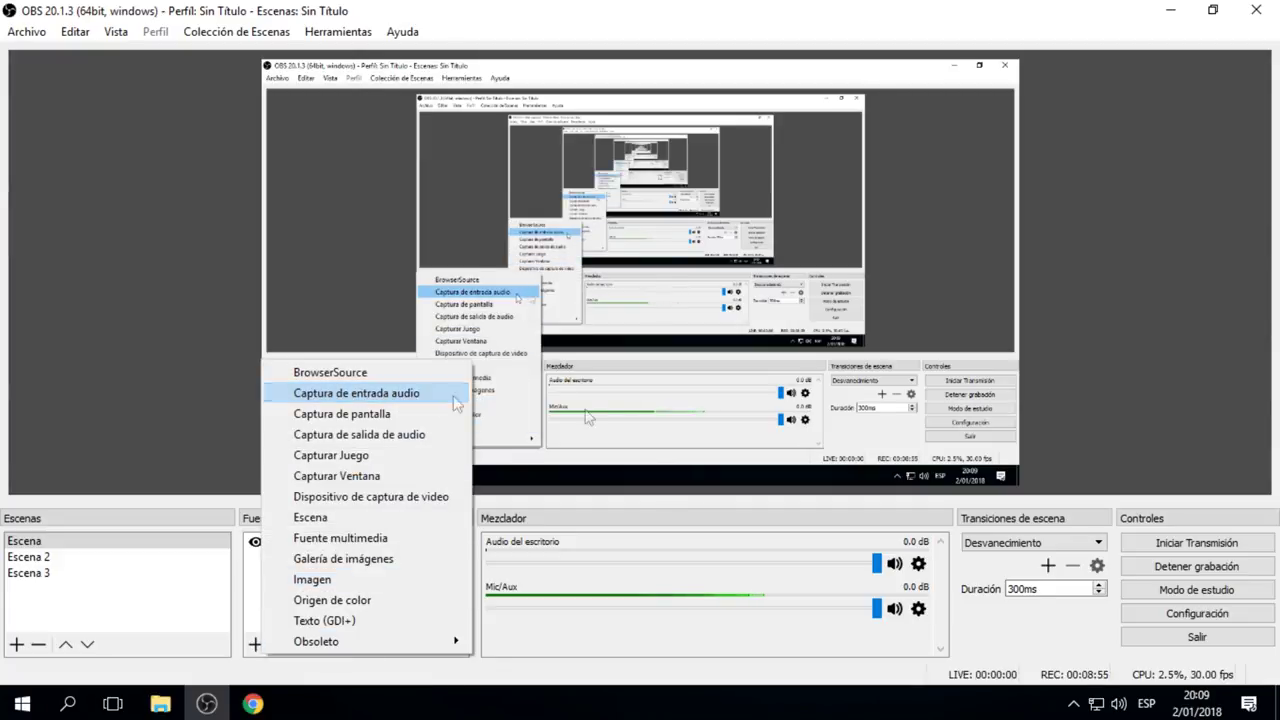
{"action": "left_click", "coordinate": [978, 600]}
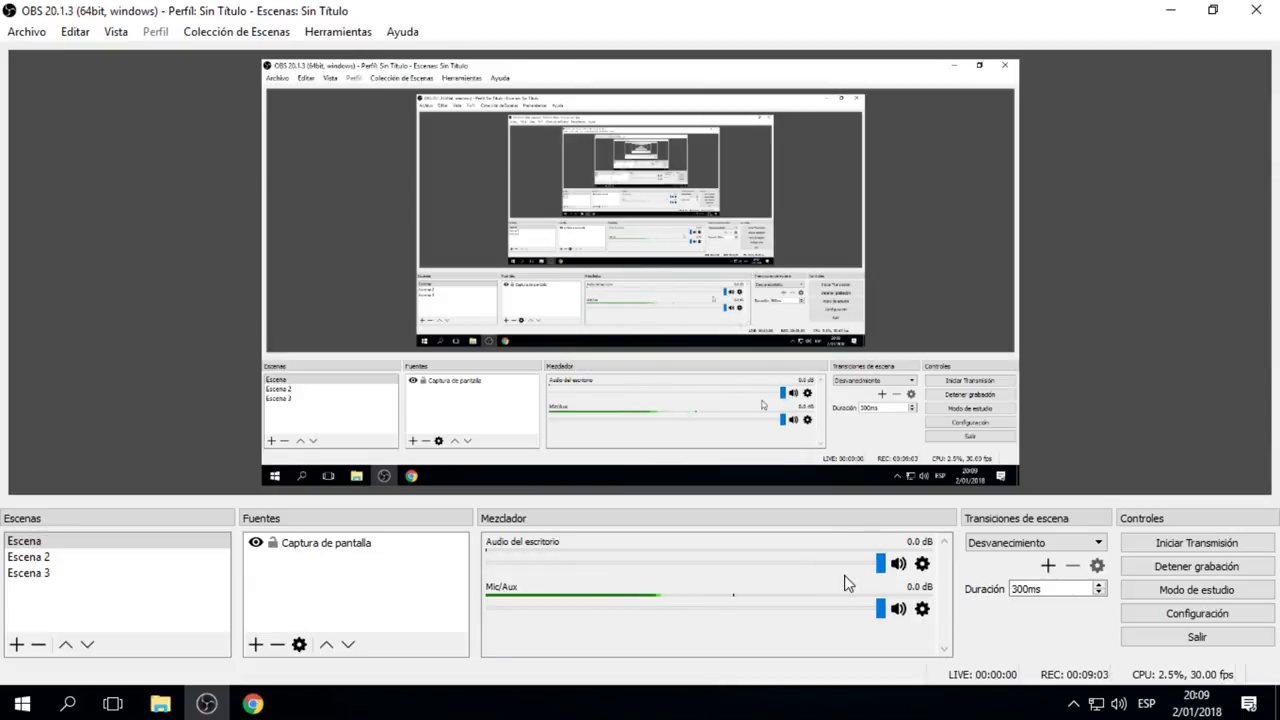
- Examine the mixer options available for Audio del escritorio and close them without changes
{"action": "left_click", "coordinate": [924, 565]}
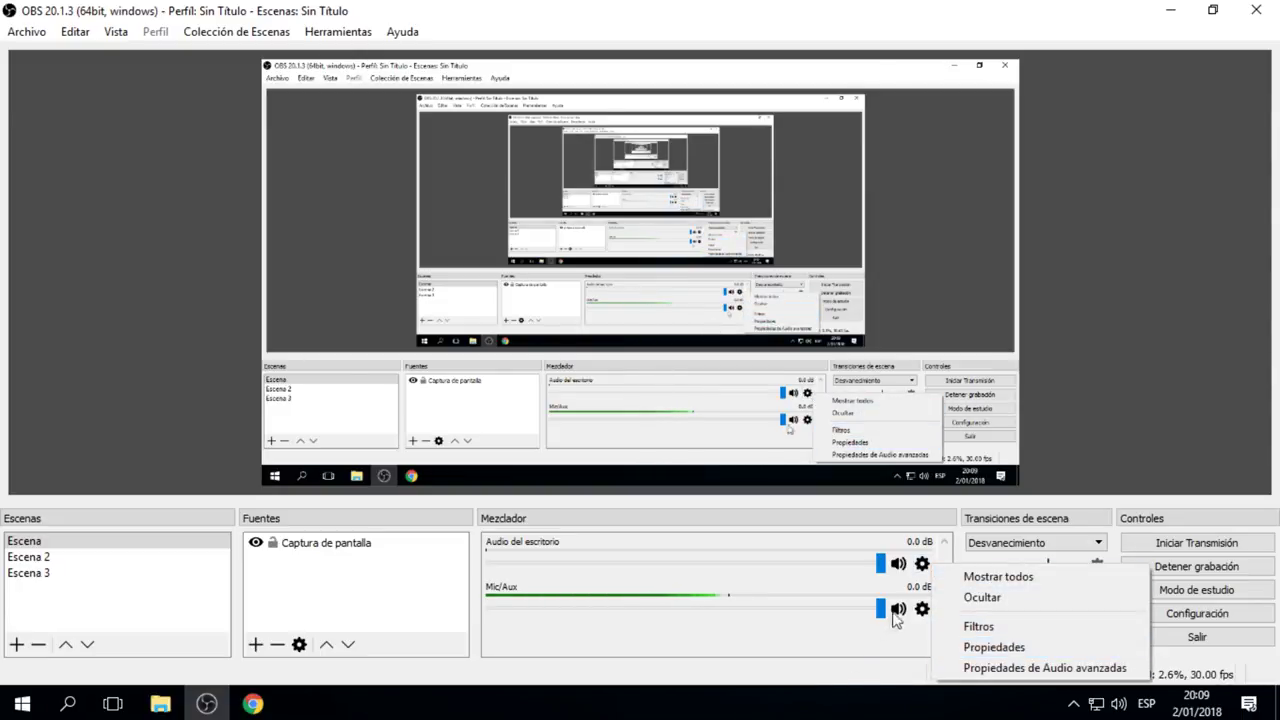
{"action": "left_click", "coordinate": [922, 564]}
{"action": "left_click", "coordinate": [922, 564]}
{"action": "left_click", "coordinate": [594, 640]}
{"action": "left_click", "coordinate": [340, 585]}
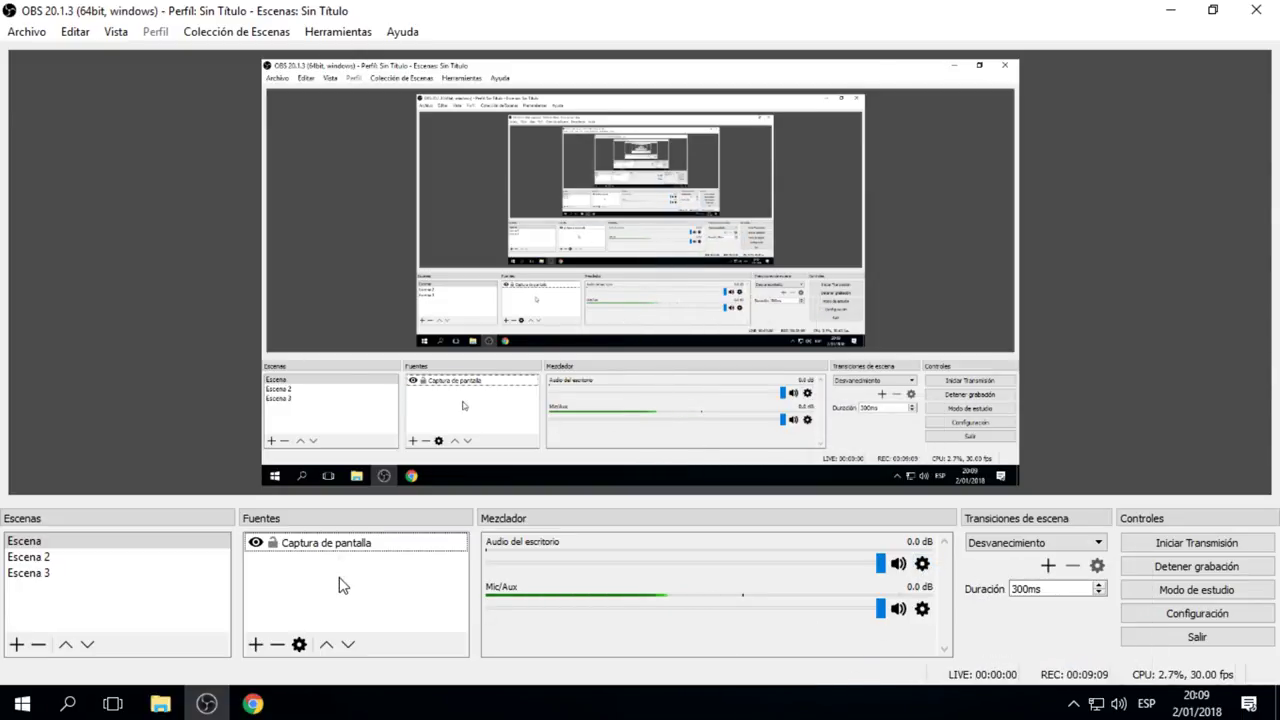
- Switch the scene transition to Corte and back to Desvanecimiento
{"action": "left_click", "coordinate": [1040, 540]}
{"action": "left_click", "coordinate": [1020, 542]}
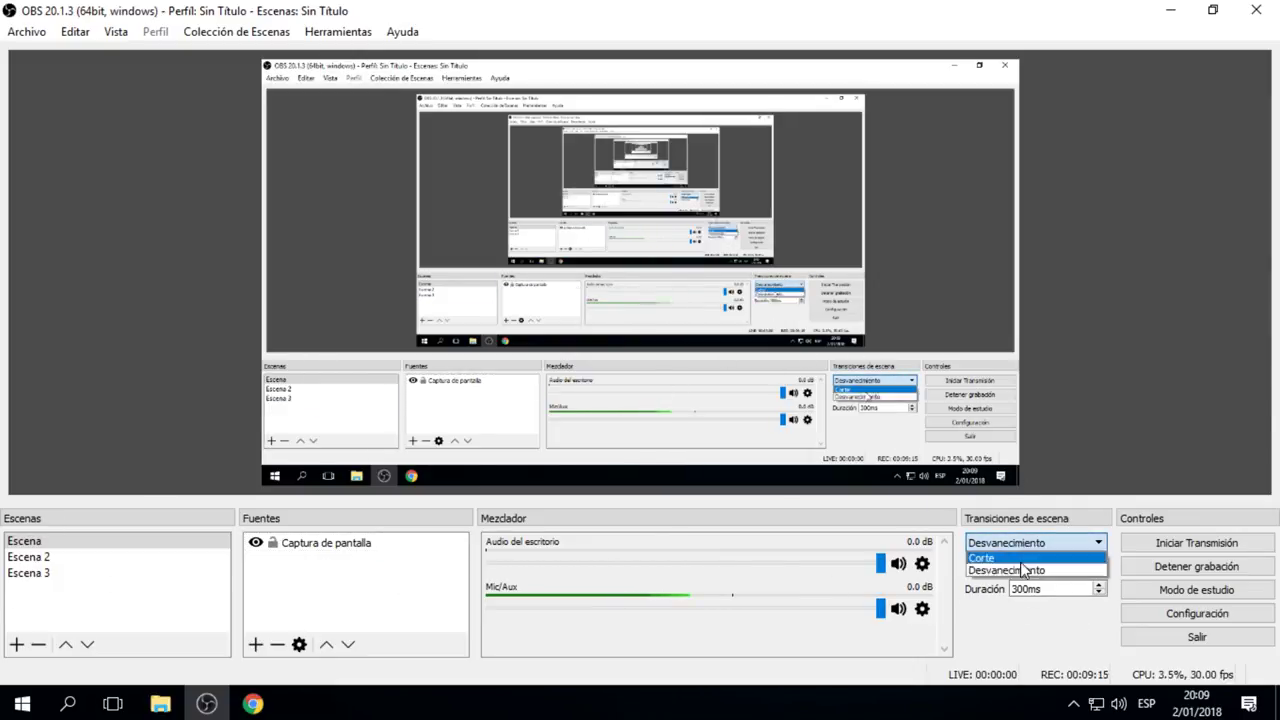
{"action": "left_click", "coordinate": [1010, 555]}
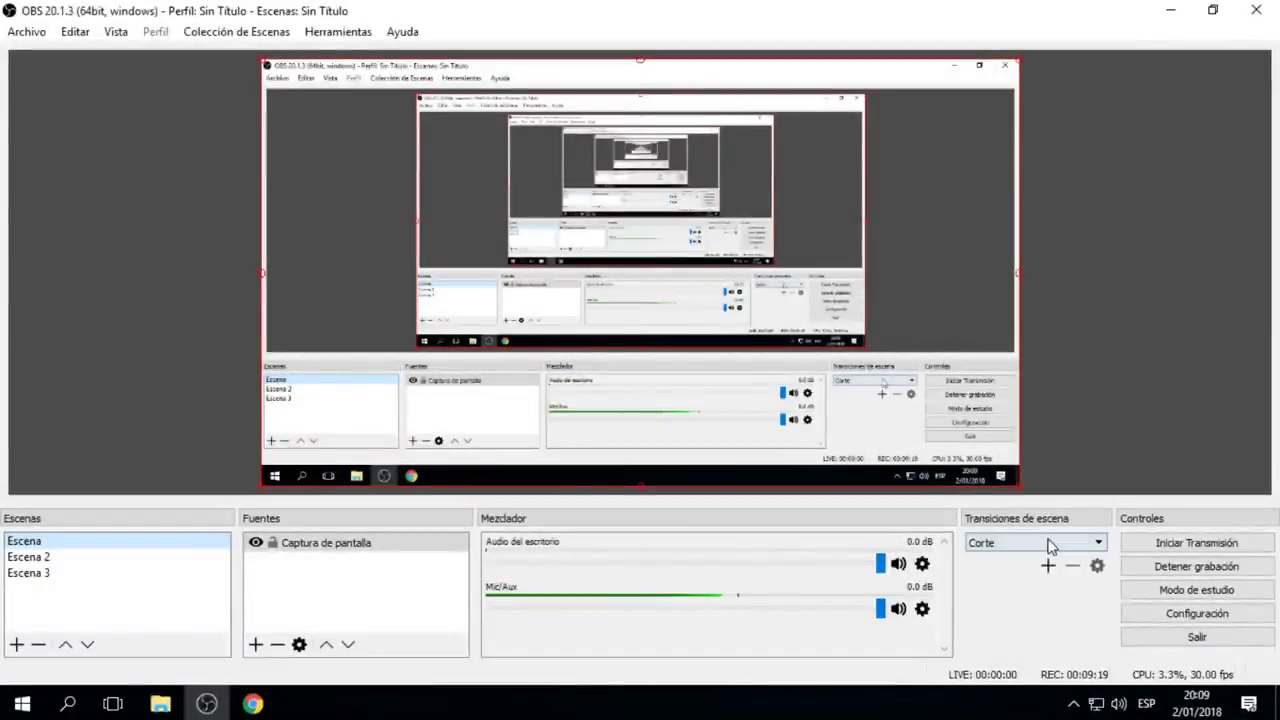
{"action": "left_click", "coordinate": [1047, 543]}
{"action": "left_click", "coordinate": [1015, 570]}
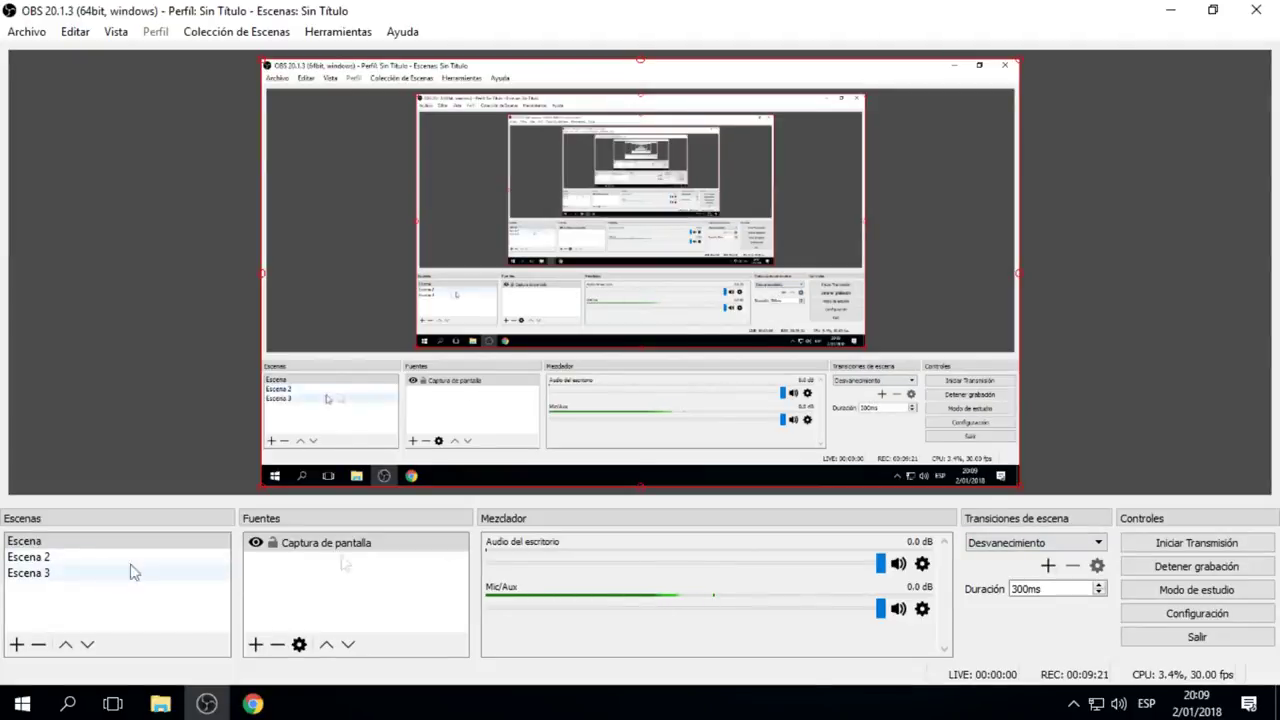
- Set the fade transition's duration to 500 ms and test it by switching to Escena 2
{"action": "type", "text": "5"}
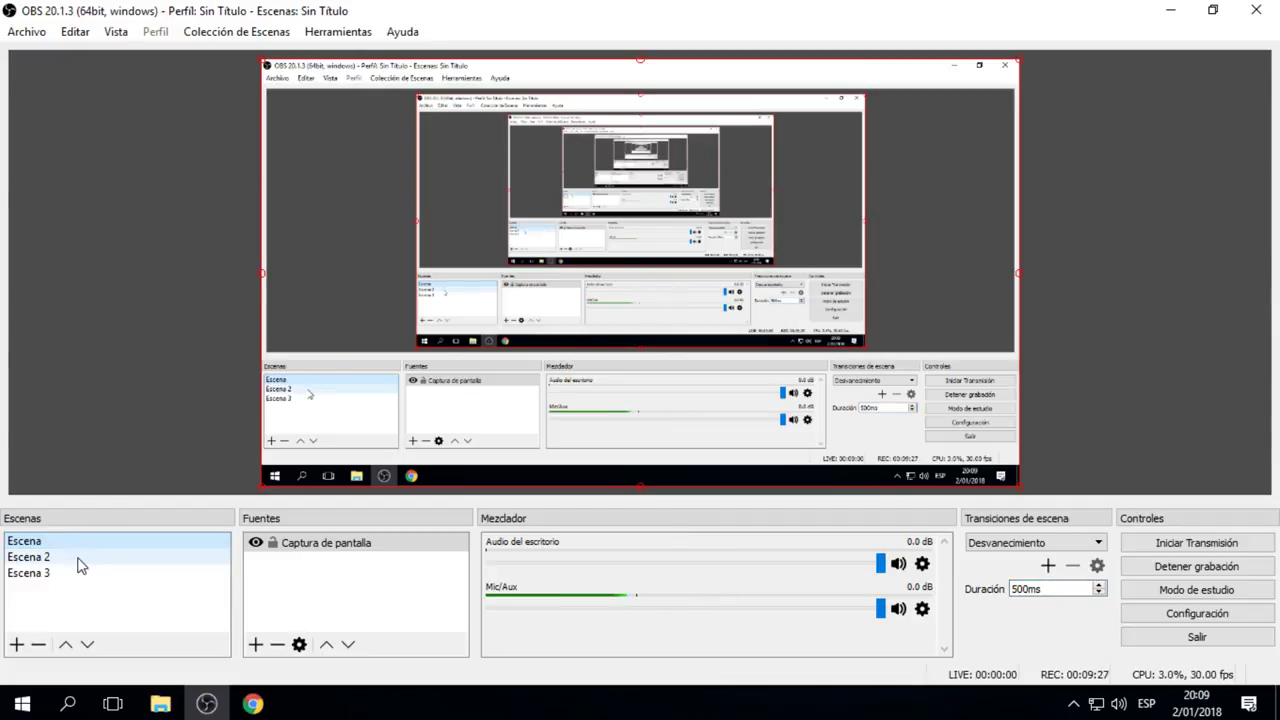
{"action": "key", "text": "BackSpace"}
{"action": "type", "text": "10"}
{"action": "double_click", "coordinate": [1028, 597]}
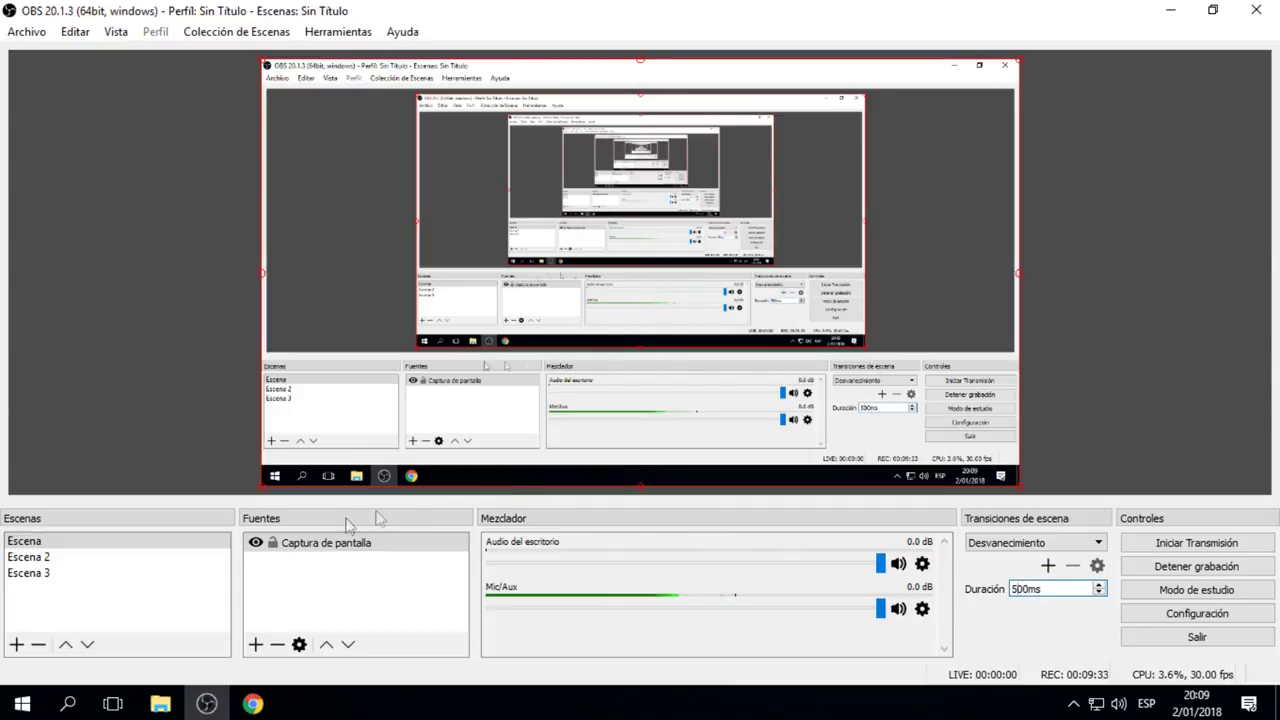
{"action": "left_click", "coordinate": [62, 558]}
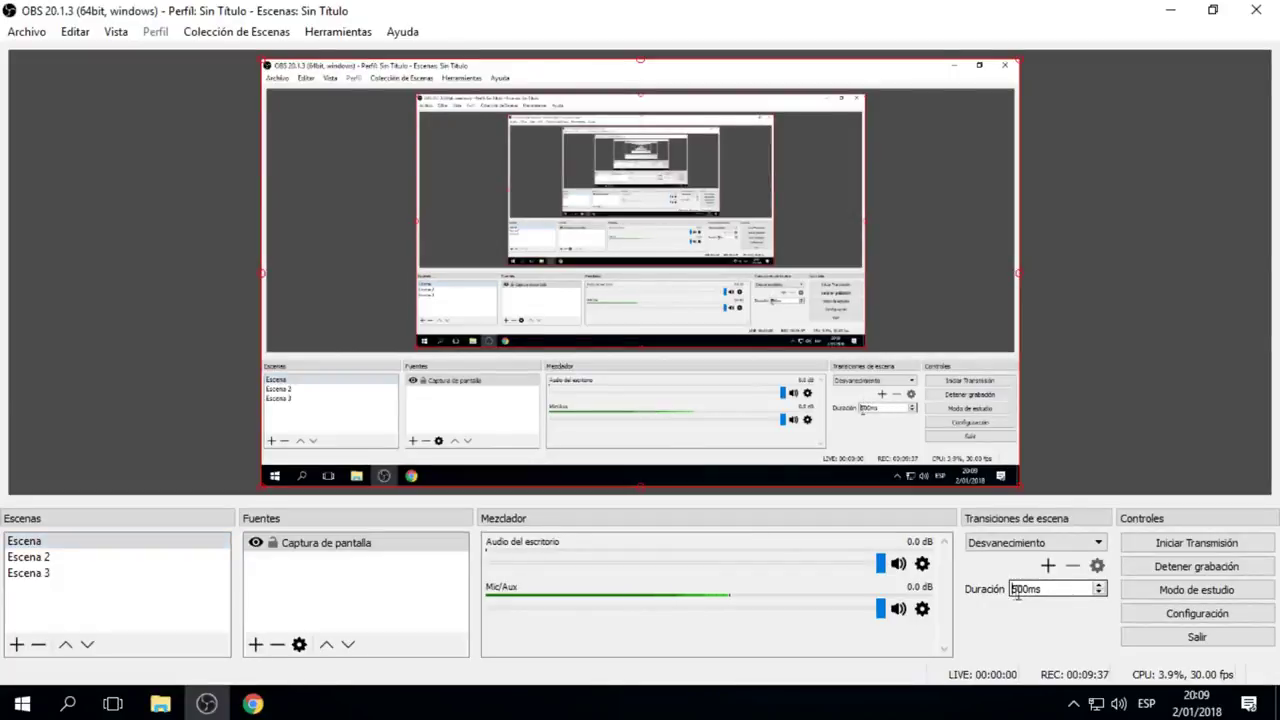
- Set the transition duration to 5500 ms and test the fade by switching to Escena 2 and back to Escena
{"action": "type", "text": "5"}
{"action": "left_click", "coordinate": [60, 560]}
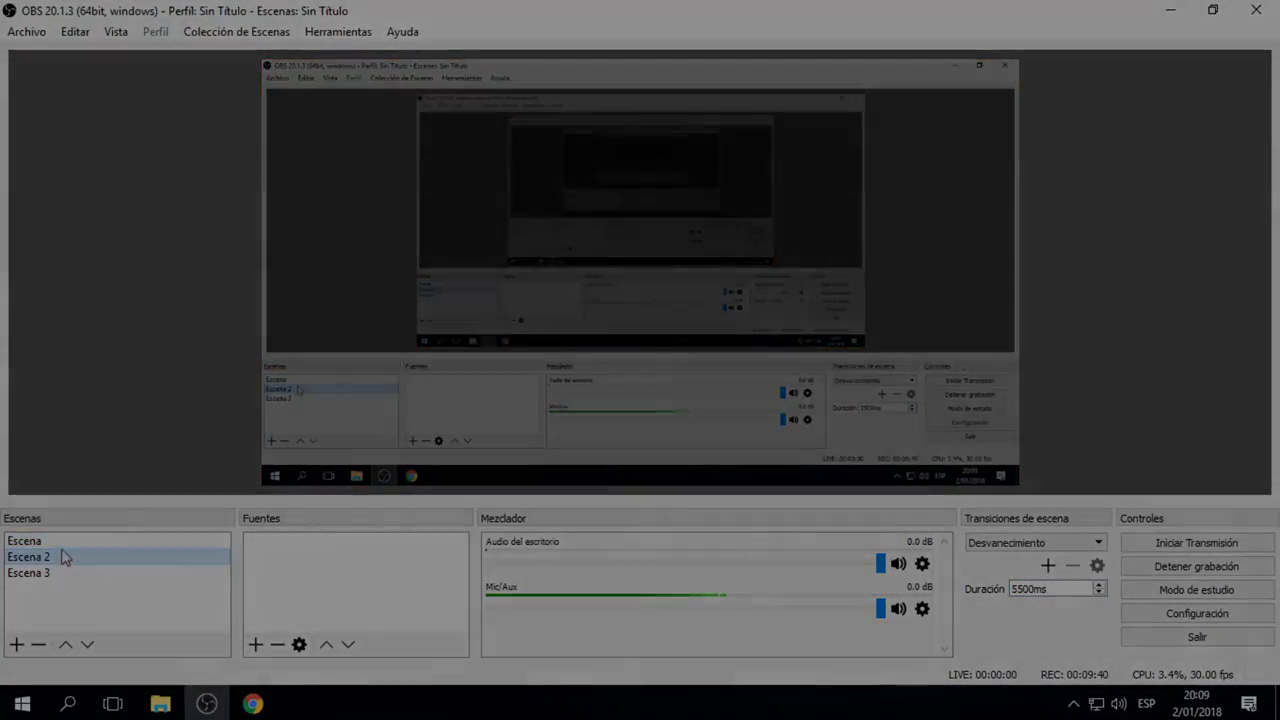
{"action": "left_click", "coordinate": [50, 541]}
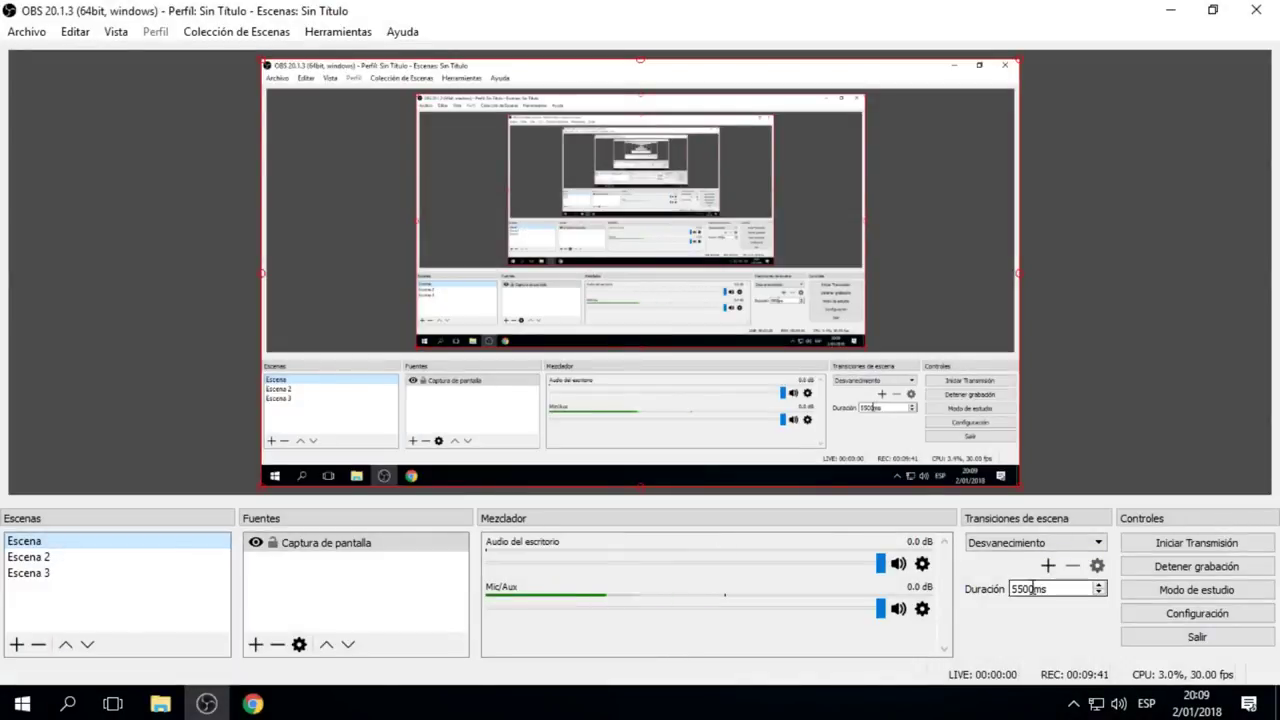
- Set the transition duration to 300 ms and test the fade by switching to Escena 2 and back to Escena
{"action": "double_click", "coordinate": [1029, 589]}
{"action": "type", "text": "30"}
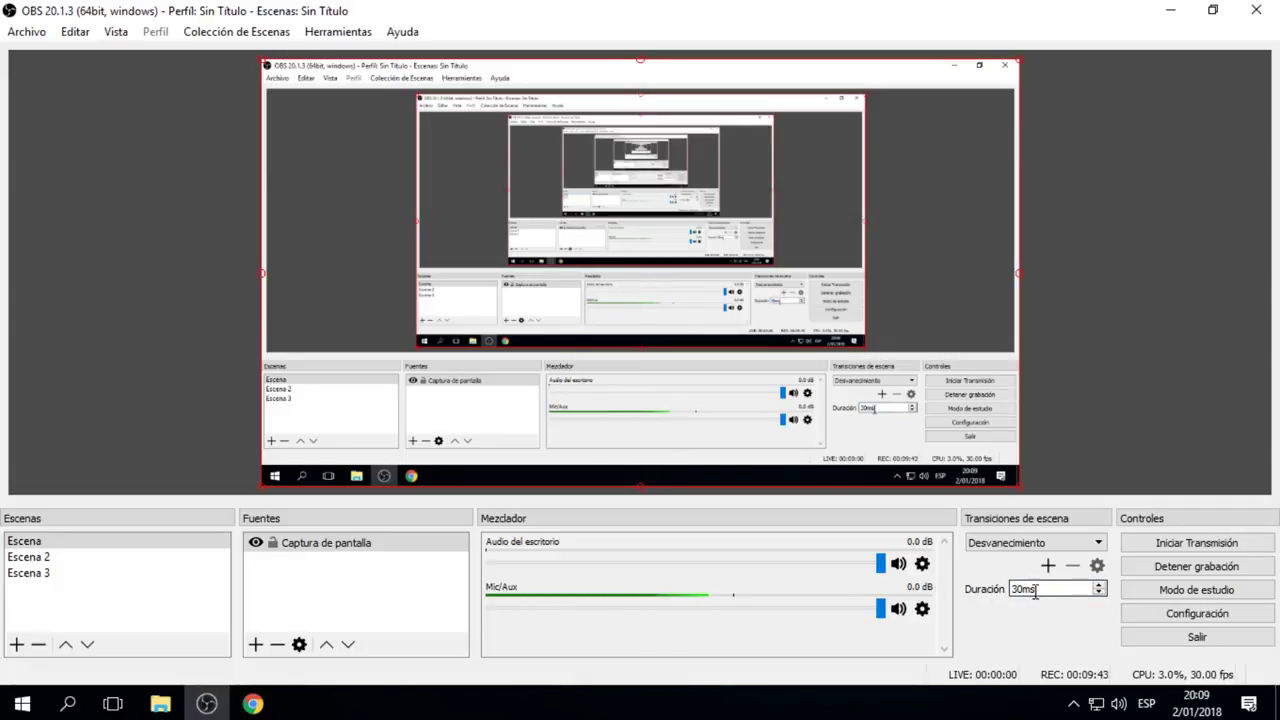
{"action": "type", "text": "0"}
{"action": "left_click", "coordinate": [137, 557]}
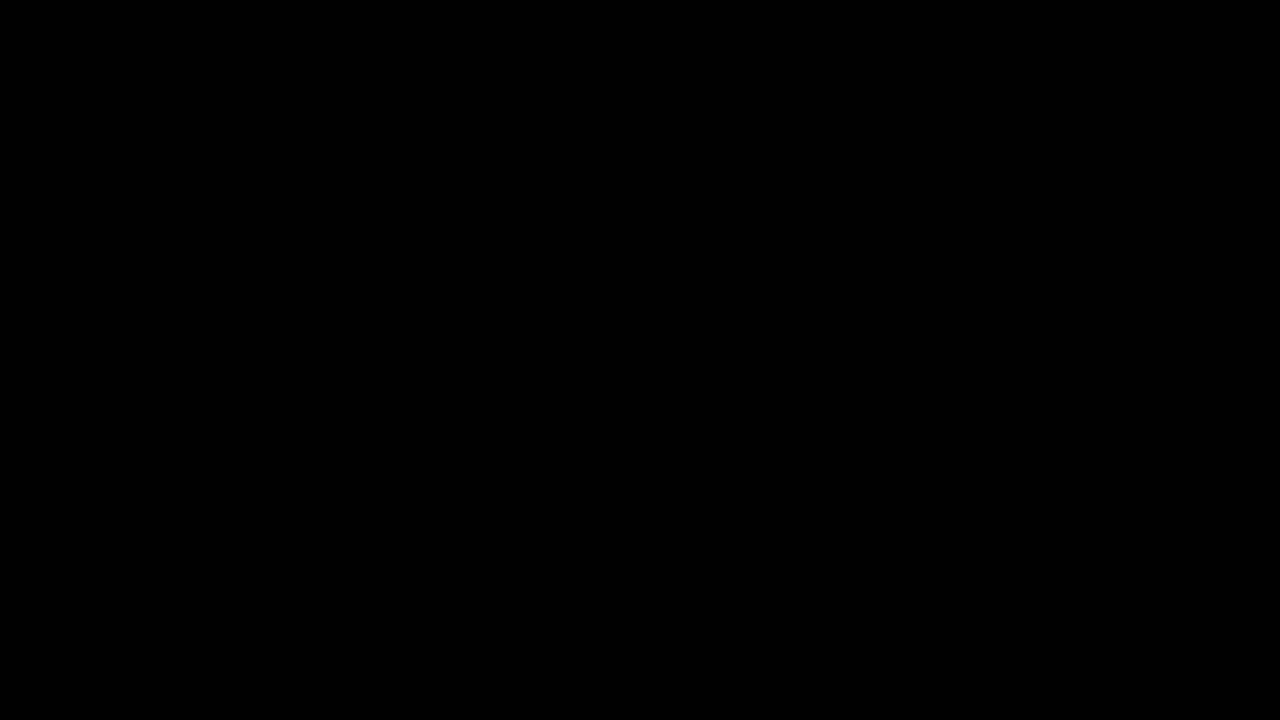
{"action": "left_click", "coordinate": [157, 541]}
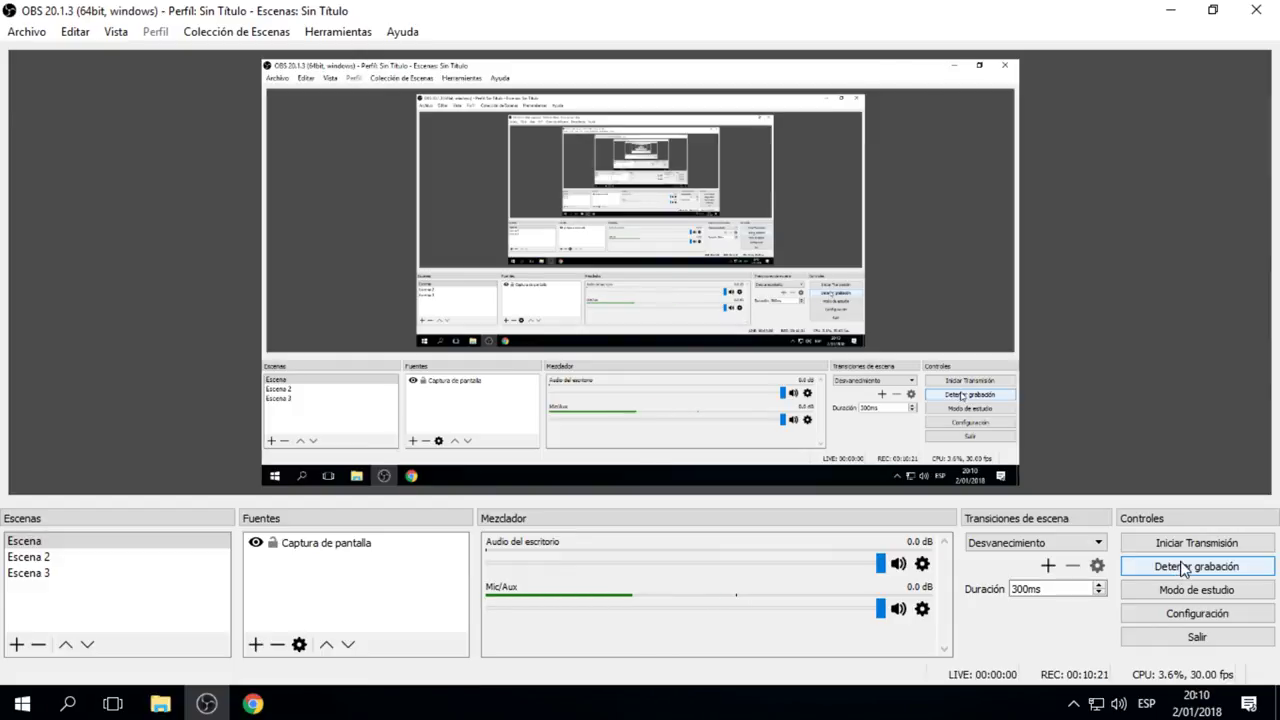
- Shrink the Captura de pantalla source toward the lower-left corner of the canvas in studio mode and leave that mode to apply it
{"action": "left_click", "coordinate": [1219, 594]}
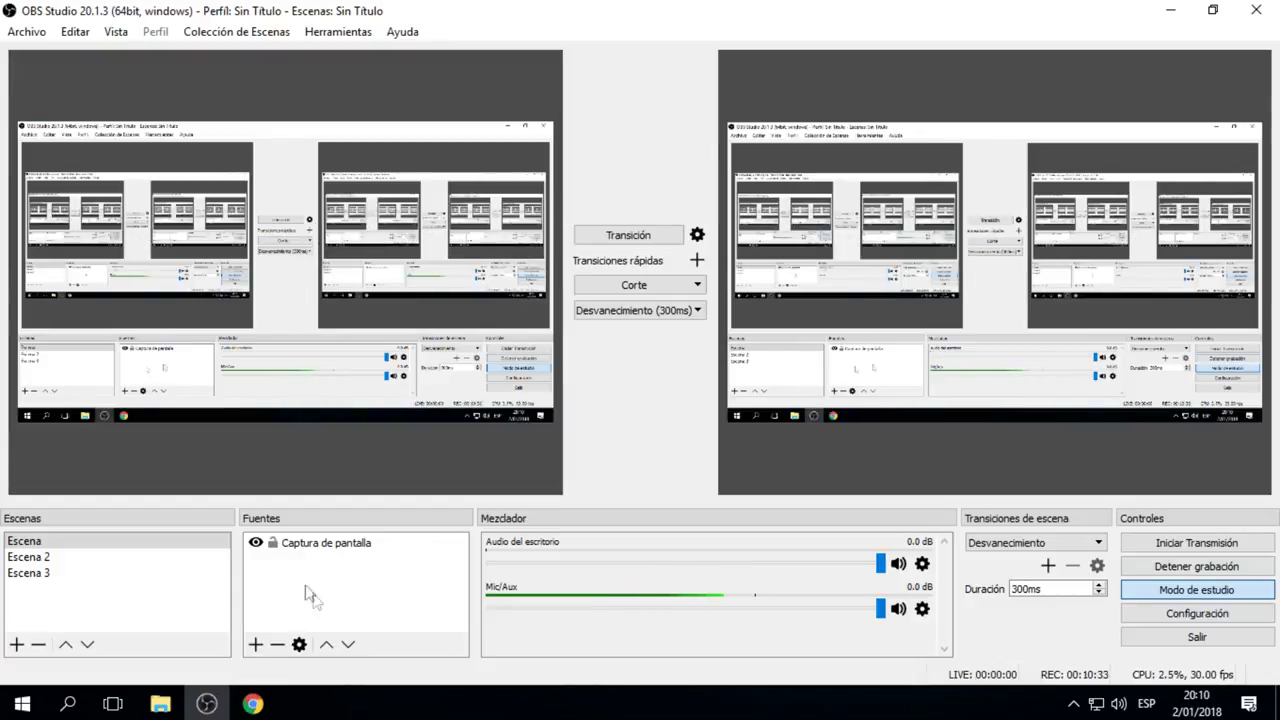
{"action": "left_click", "coordinate": [326, 290]}
{"action": "left_click_drag", "start_coordinate": [553, 127], "coordinate": [342, 284]}
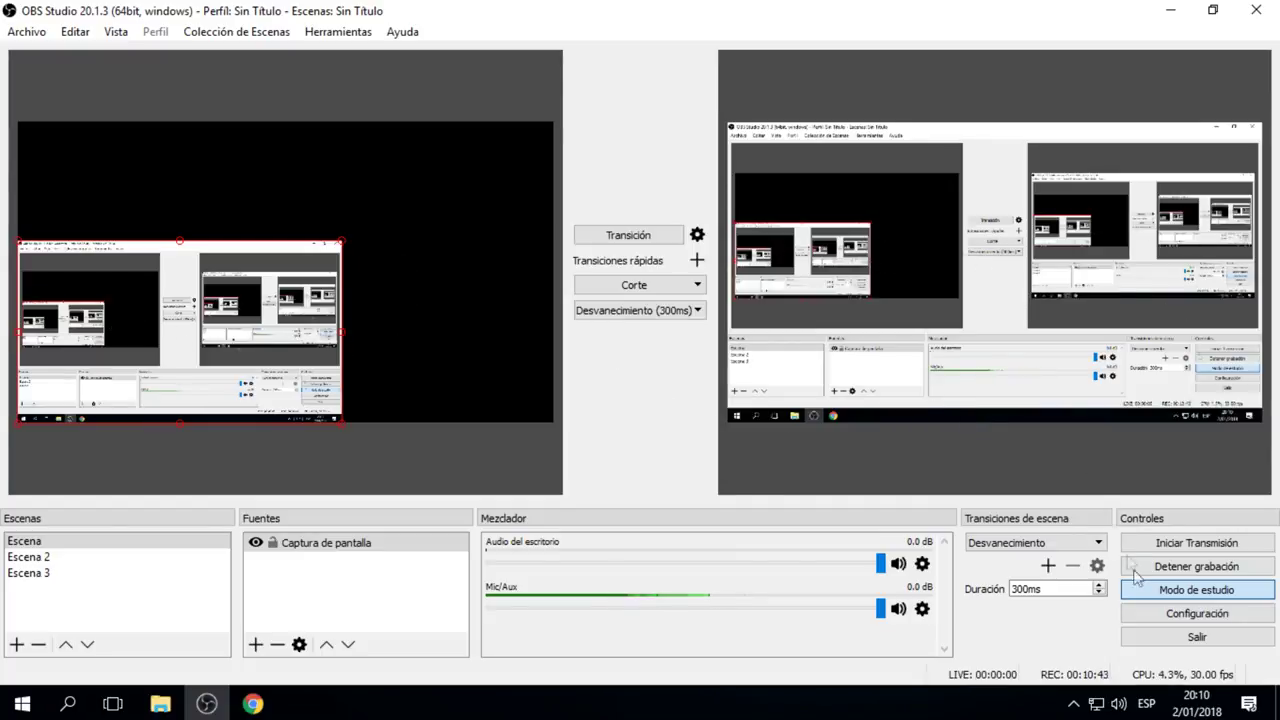
{"action": "left_click", "coordinate": [1175, 592]}
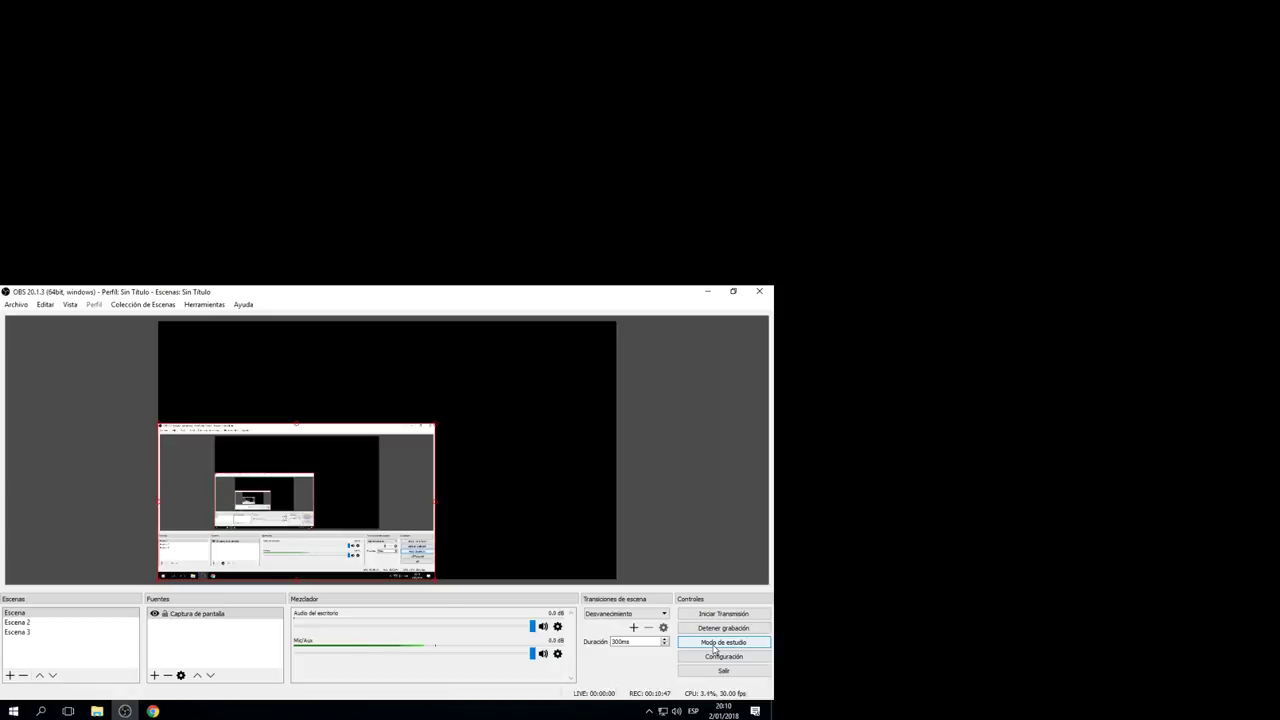
- Enlarge the Captura de pantalla source to fill the canvas in studio mode, toggling that mode off and on again
{"action": "left_click", "coordinate": [714, 645]}
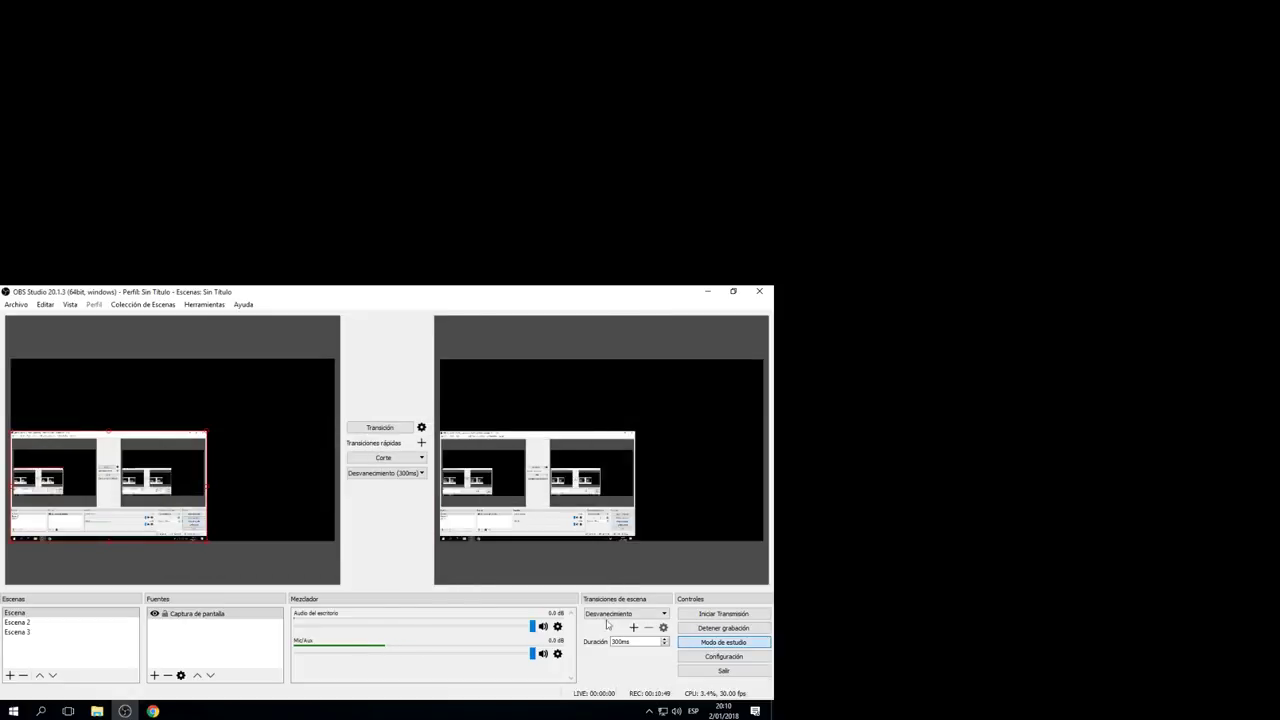
{"action": "left_click_drag", "start_coordinate": [207, 432], "coordinate": [323, 364]}
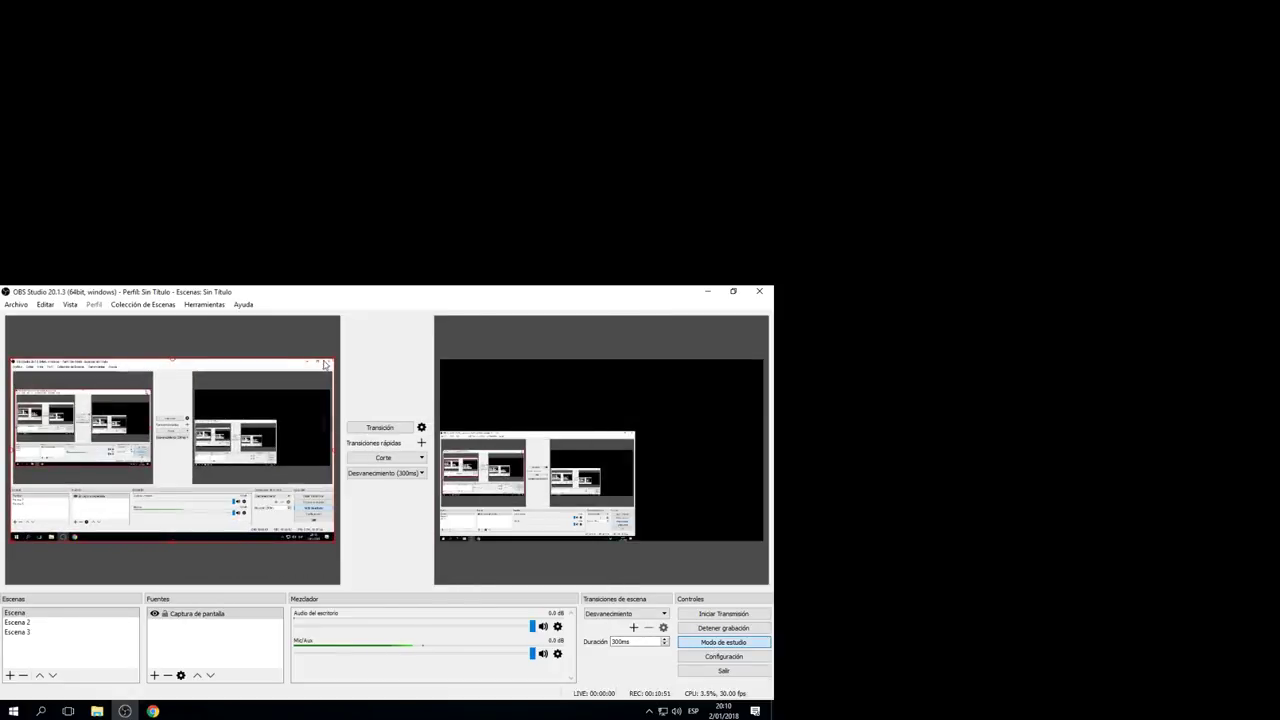
{"action": "left_click", "coordinate": [732, 644]}
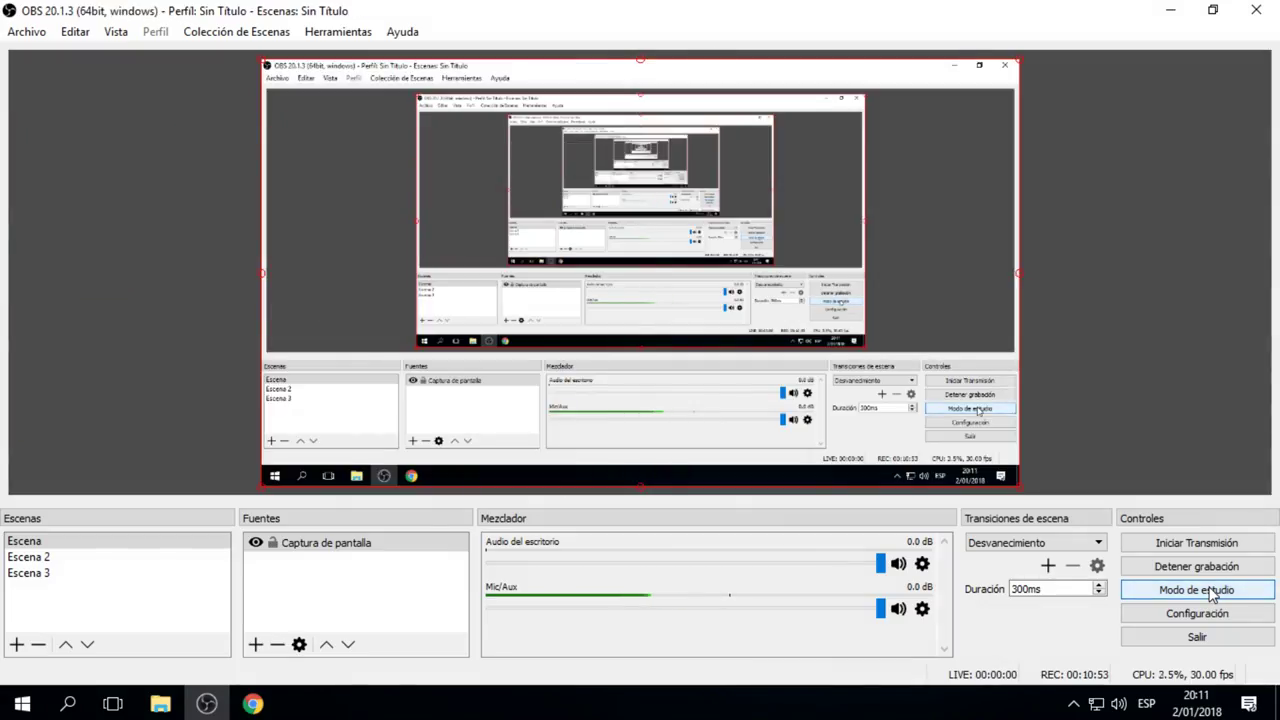
{"action": "left_click", "coordinate": [1213, 590]}
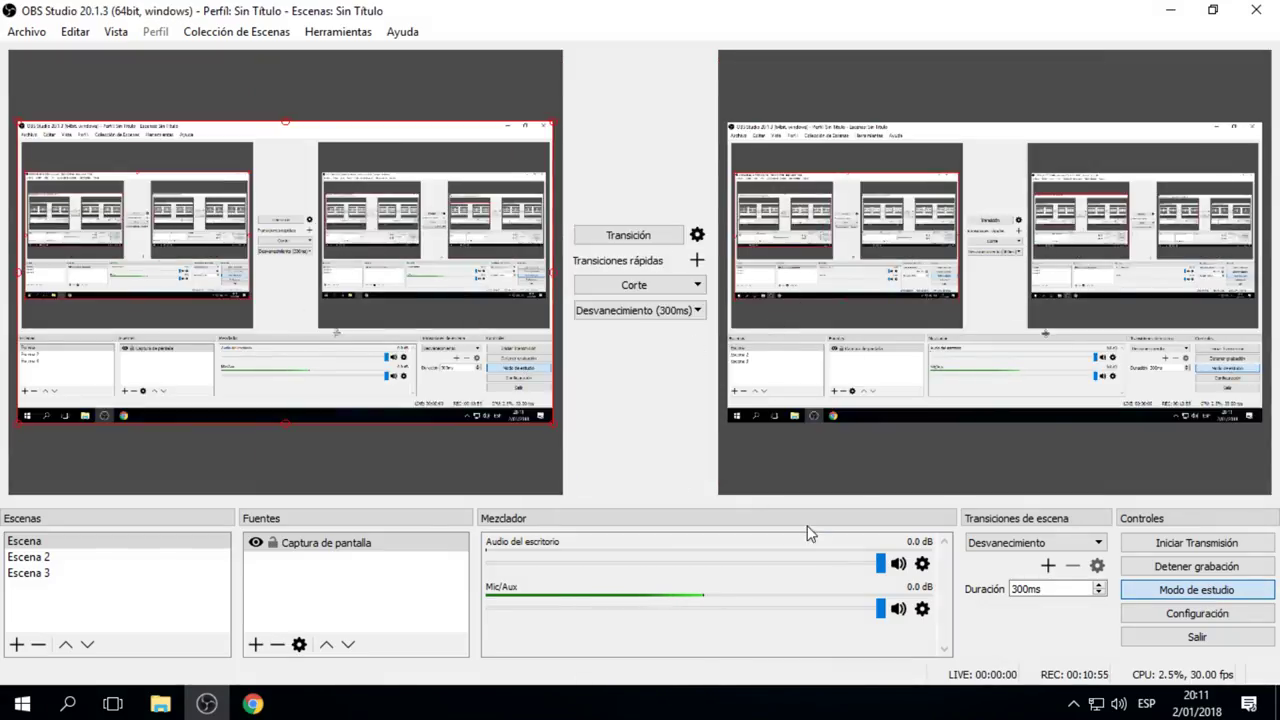
- Leave studio mode and open the program's settings to review the General options
{"action": "left_click", "coordinate": [1133, 595]}
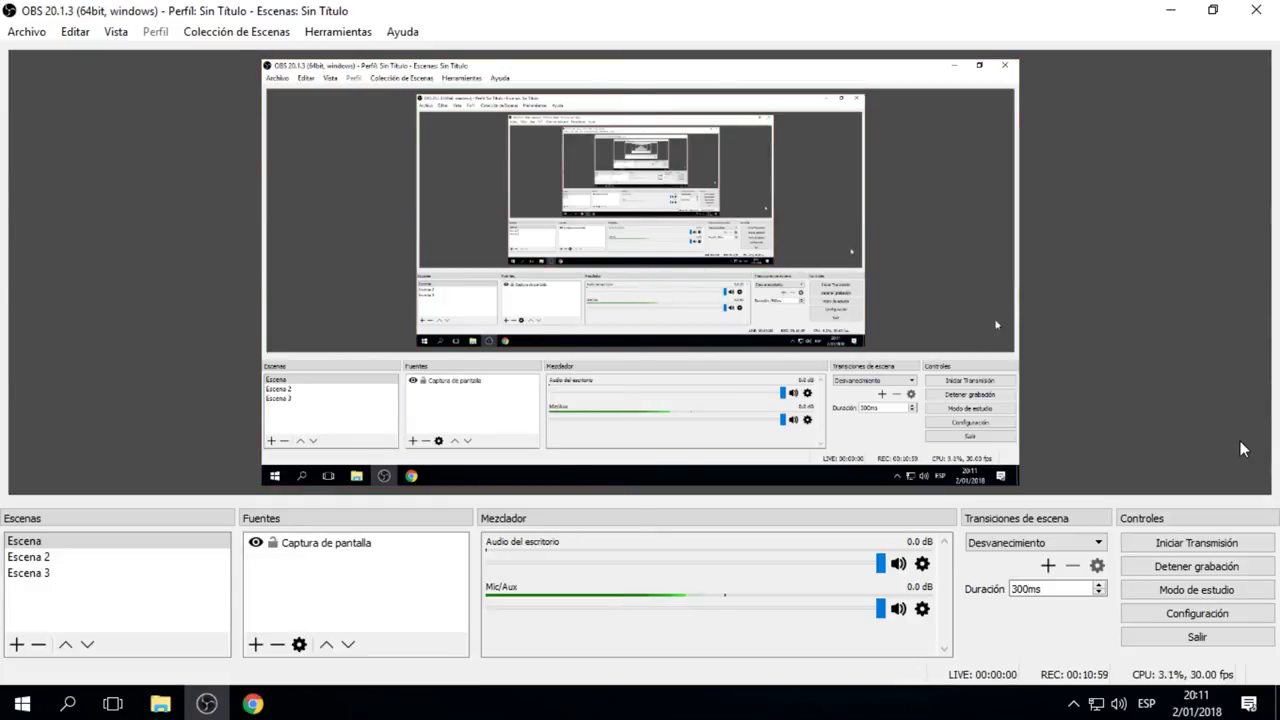
{"action": "left_click", "coordinate": [1222, 618]}
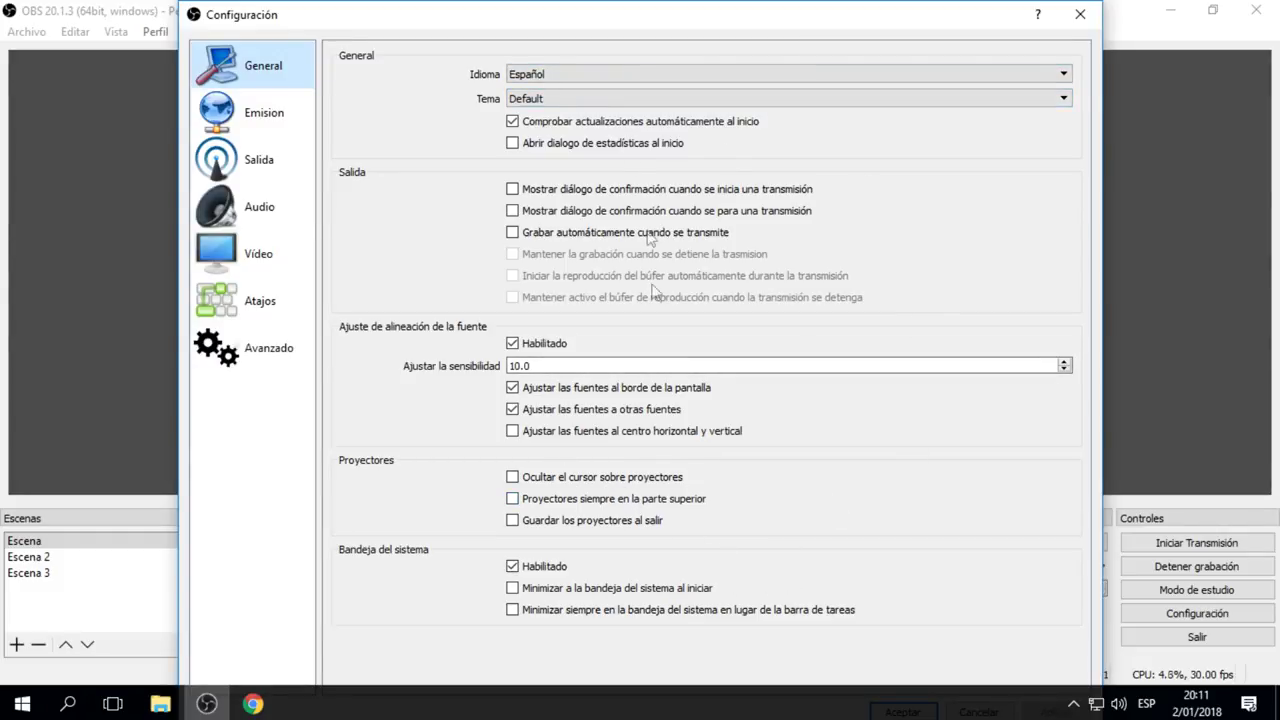
{"action": "mouse_move", "coordinate": [655, 6]}
{"action": "left_mouse_down"}
{"action": "mouse_move", "coordinate": [660, 62]}
{"action": "mouse_move", "coordinate": [662, 2]}
{"action": "mouse_move", "coordinate": [669, 17]}
{"action": "left_mouse_up"}
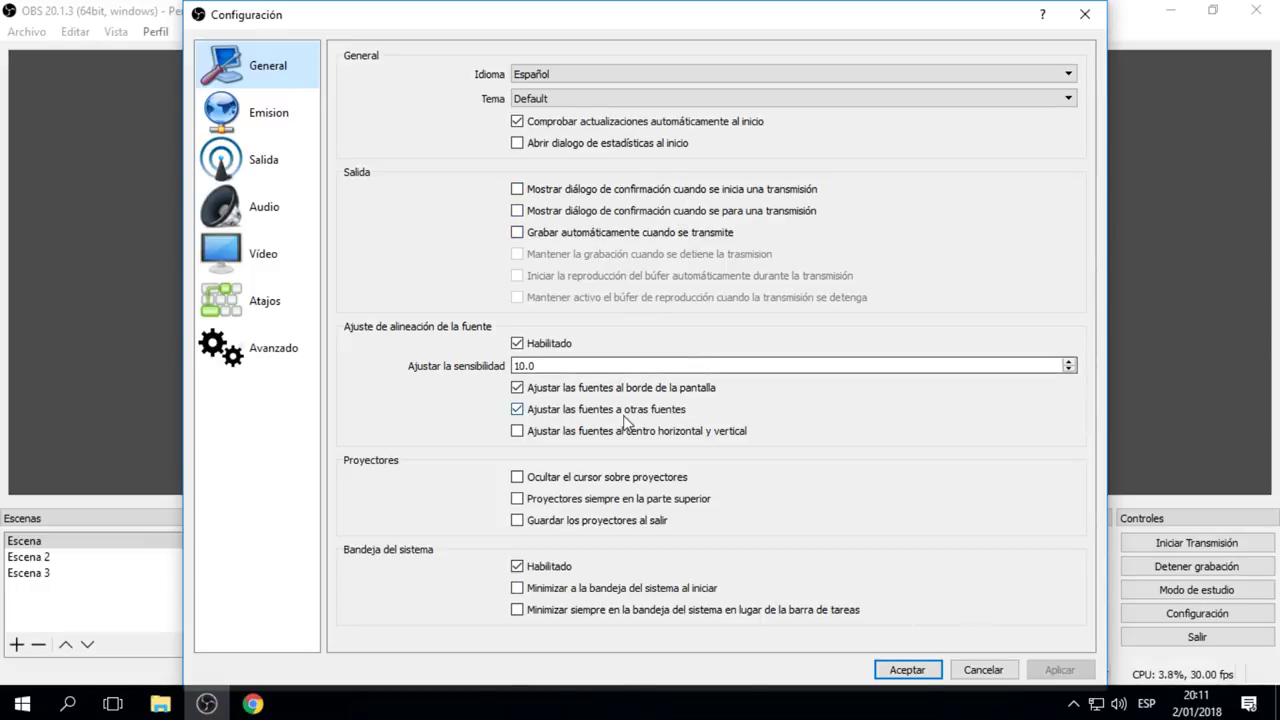
- Examine the broadcast types and the list of available streaming services in the Emision settings
{"action": "left_click", "coordinate": [253, 130]}
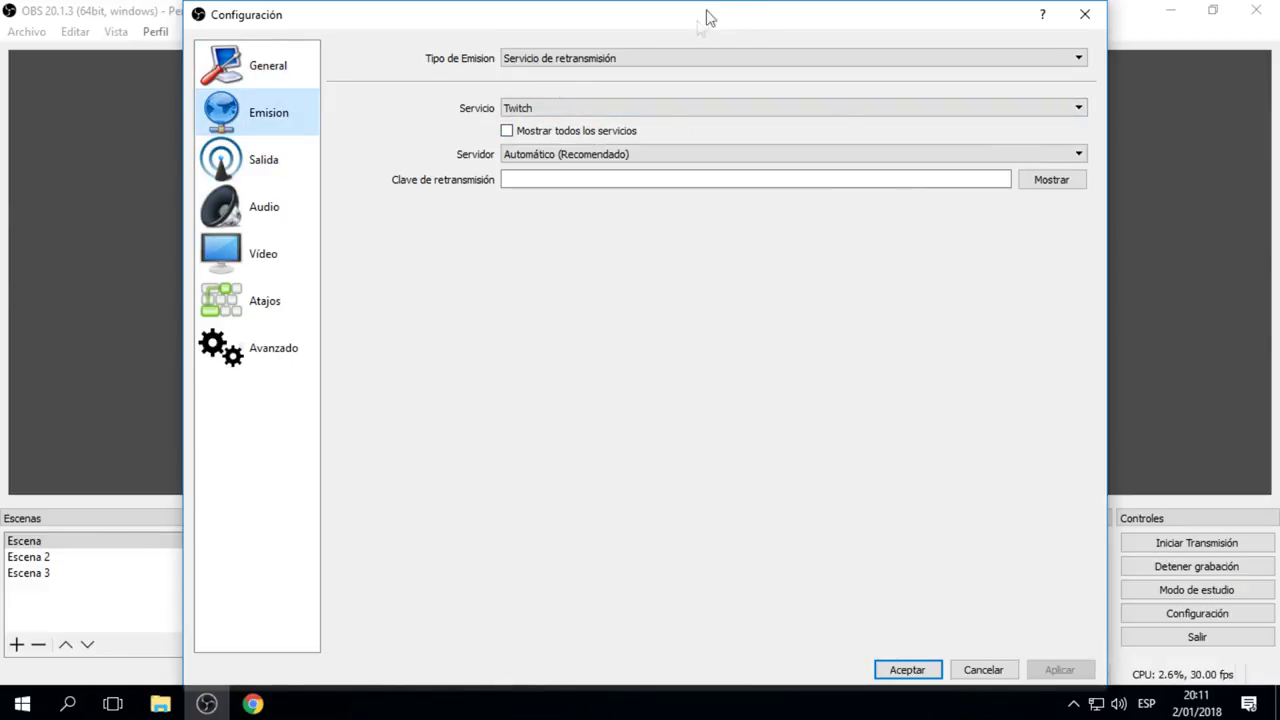
{"action": "left_click", "coordinate": [637, 58]}
{"action": "left_click", "coordinate": [634, 75]}
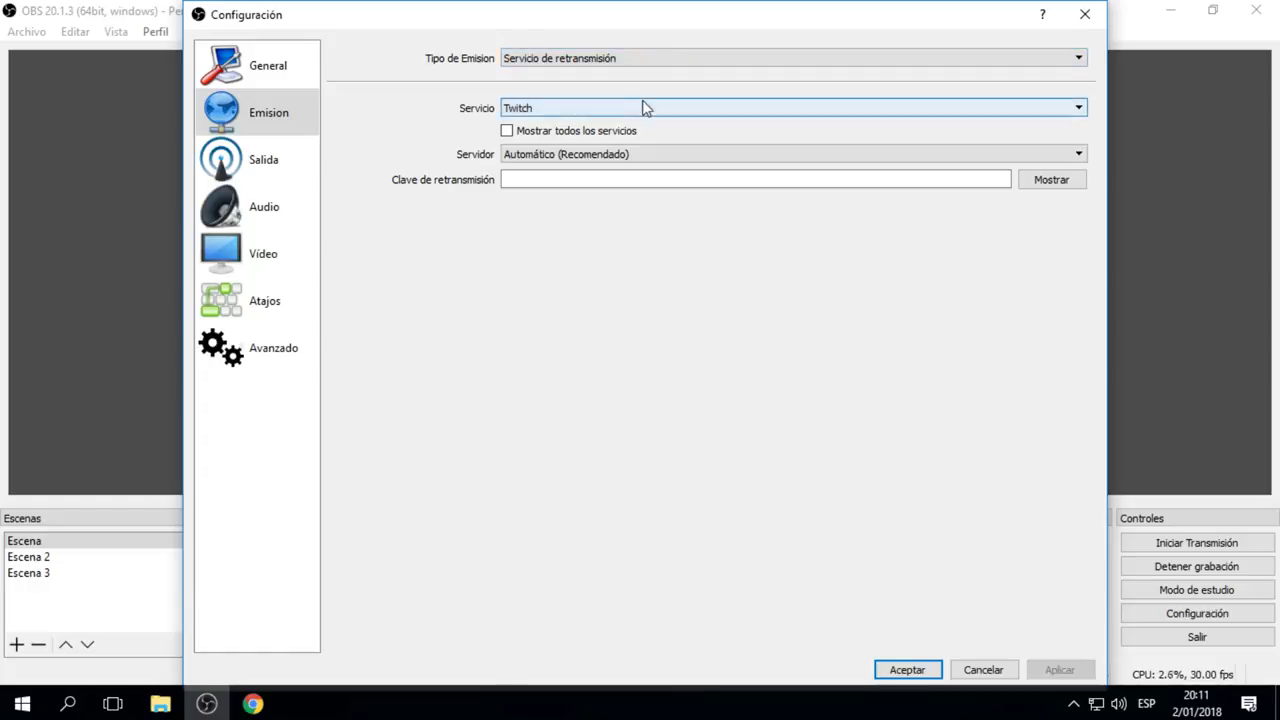
{"action": "left_click", "coordinate": [643, 106]}
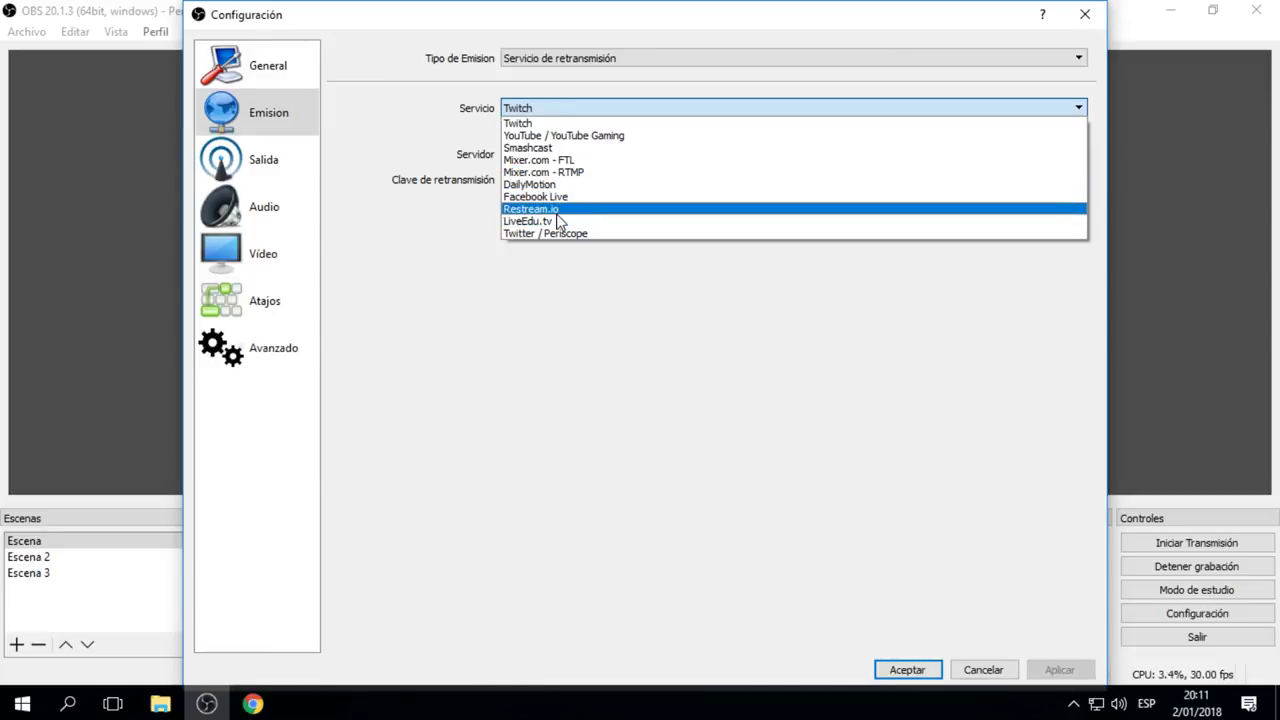
{"action": "left_click", "coordinate": [565, 248]}
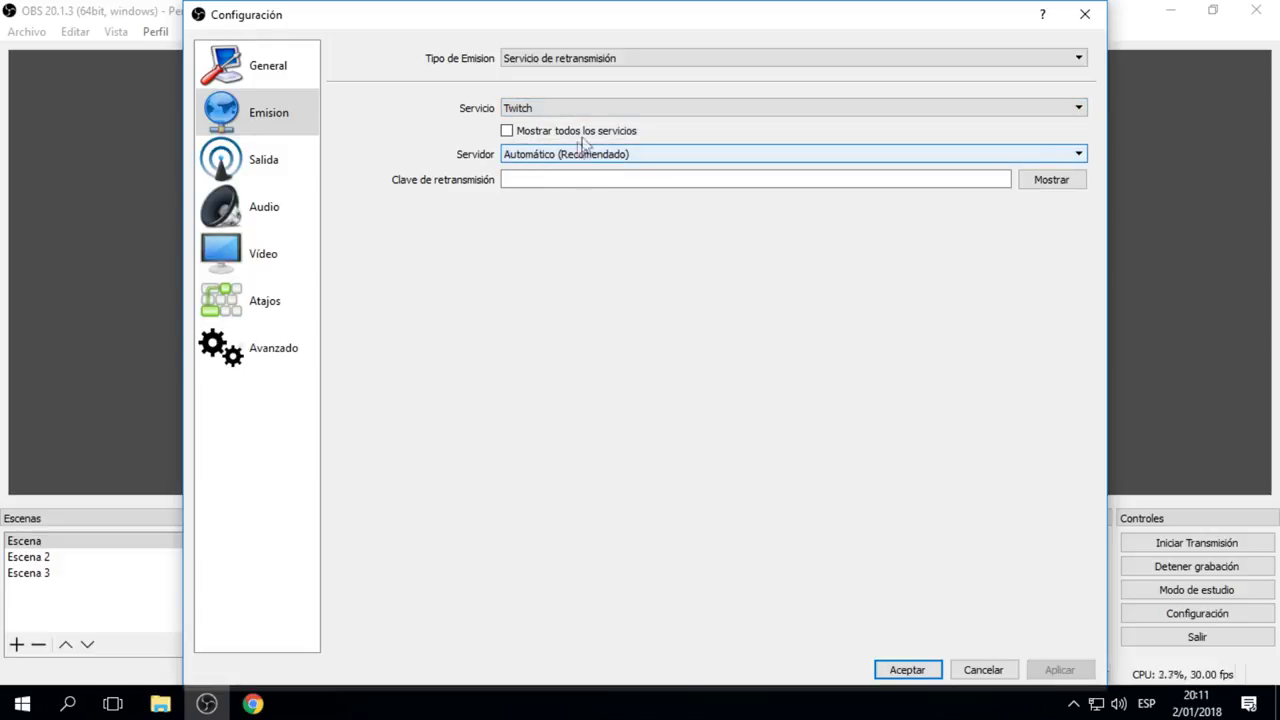
- Try YouTube / YouTube Gaming as the streaming service and return the choice to Twitch
{"action": "left_click", "coordinate": [585, 109]}
{"action": "left_click", "coordinate": [584, 112]}
{"action": "left_click", "coordinate": [585, 110]}
{"action": "left_click", "coordinate": [583, 274]}
{"action": "left_click", "coordinate": [545, 110]}
{"action": "left_click", "coordinate": [549, 132]}
{"action": "left_click", "coordinate": [560, 108]}
{"action": "left_click", "coordinate": [570, 120]}
- Try the broadcast type Personalizar el servidor de retransmisión and return to Servicio de retransmisión, viewing its services
{"action": "left_click", "coordinate": [585, 58]}
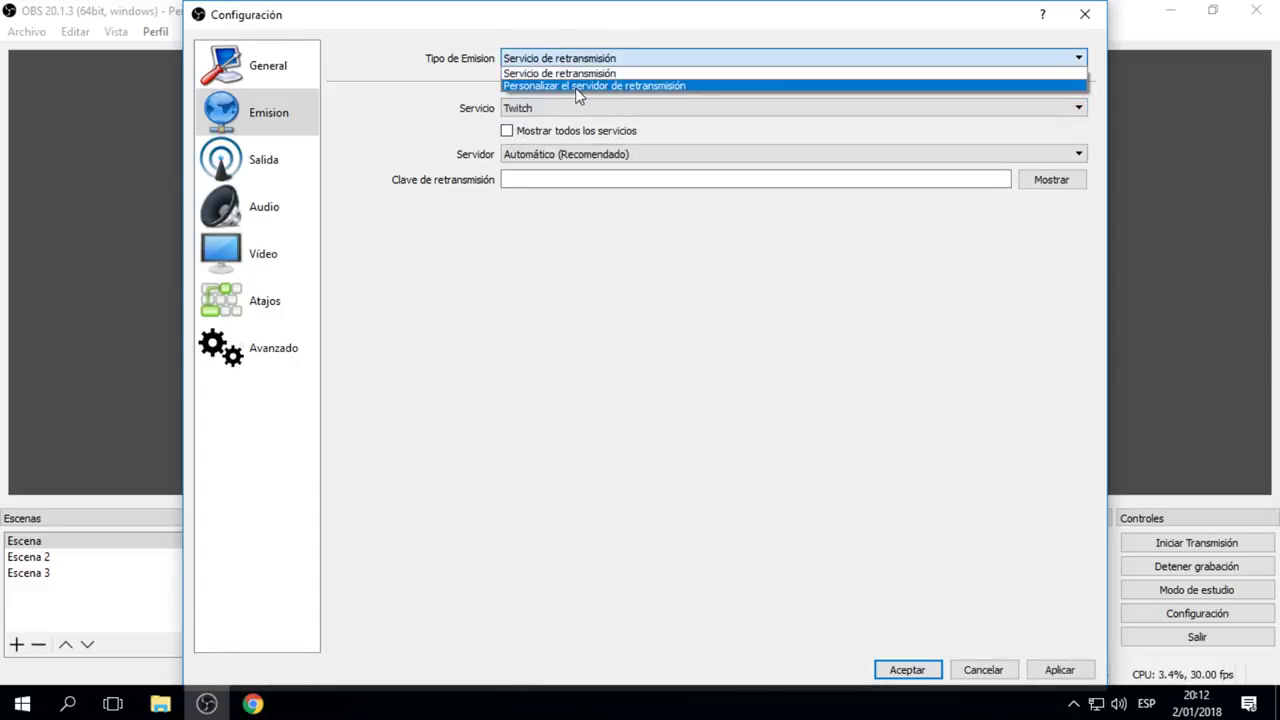
{"action": "left_click", "coordinate": [576, 88]}
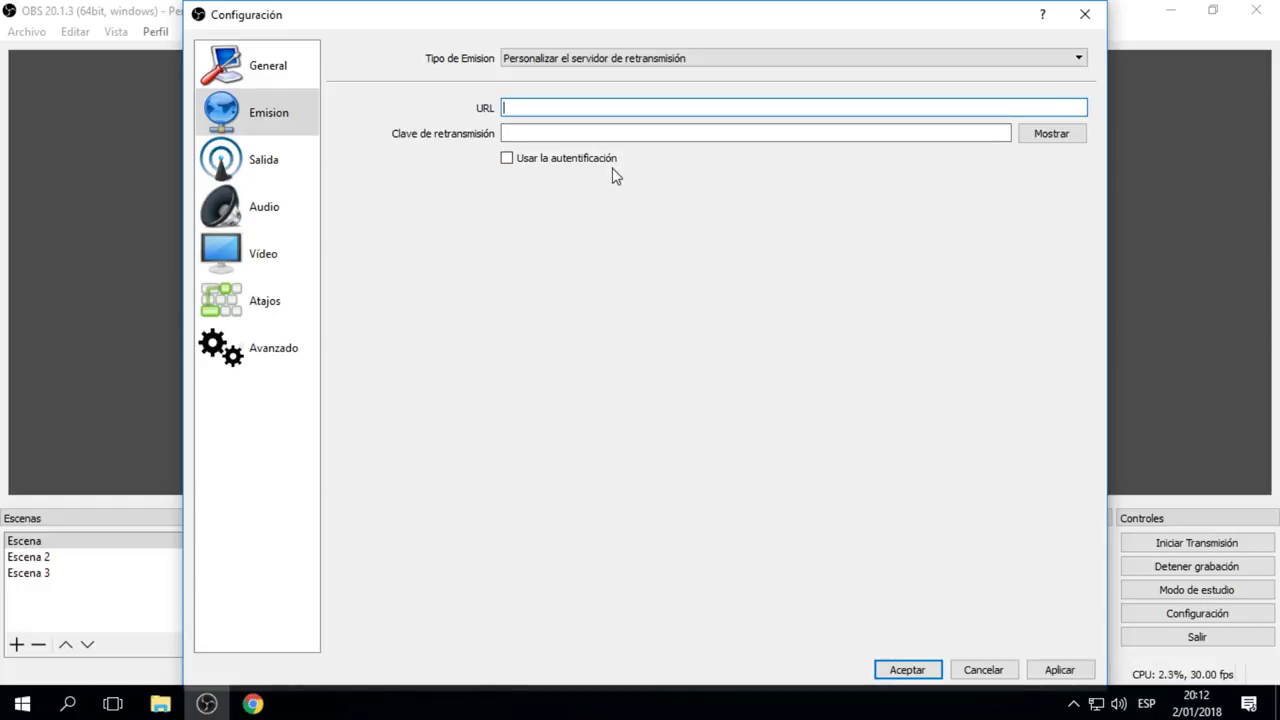
{"action": "left_click", "coordinate": [676, 58]}
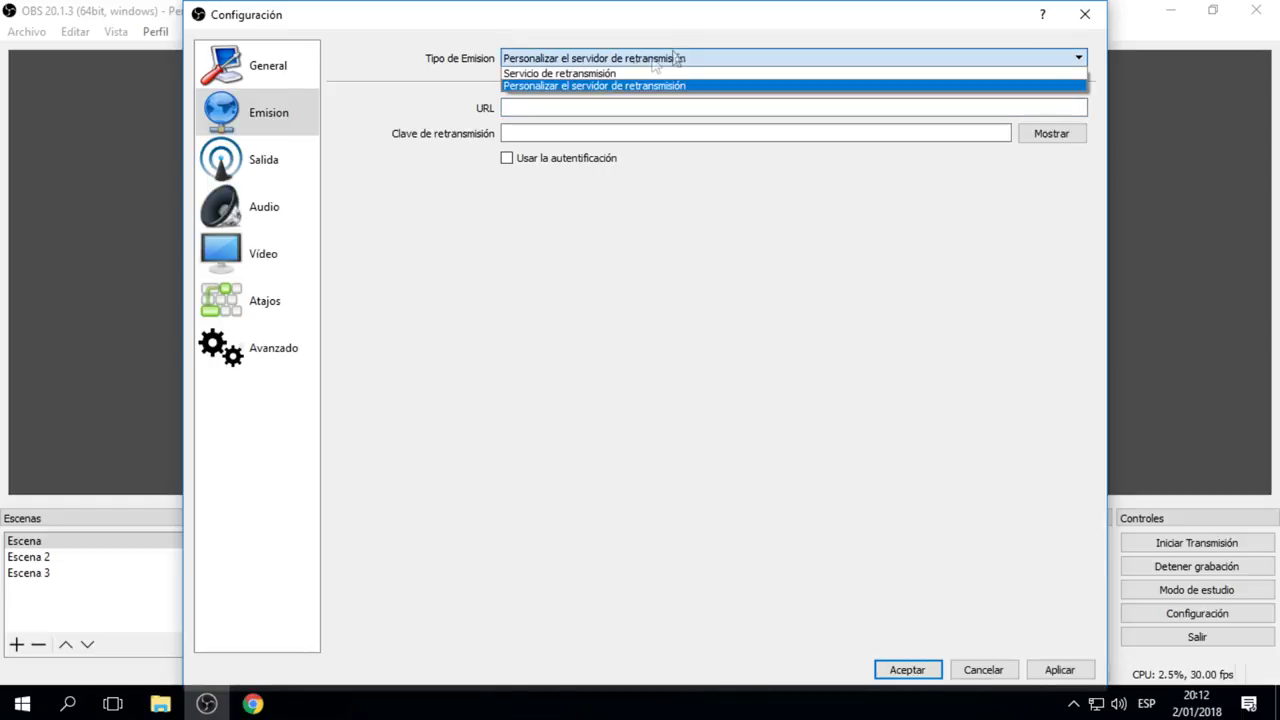
{"action": "left_click", "coordinate": [608, 73]}
{"action": "left_click", "coordinate": [616, 104]}
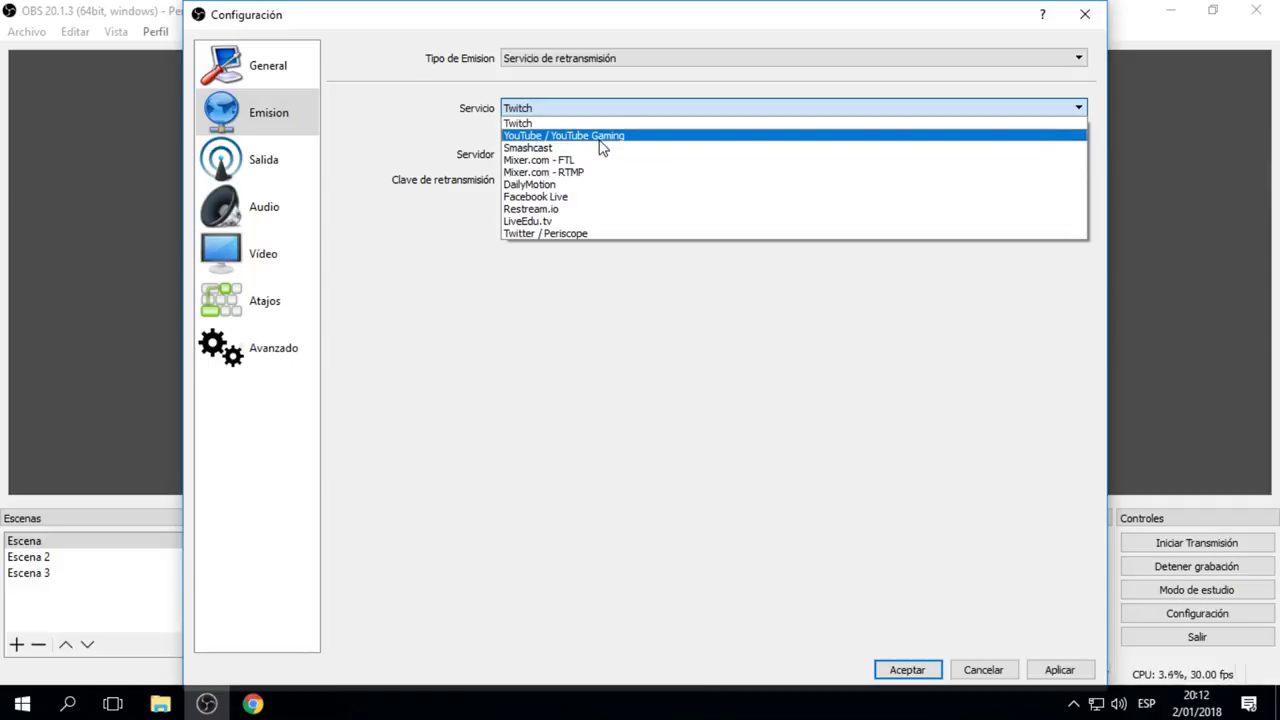
{"action": "left_click", "coordinate": [617, 83]}
{"action": "left_click", "coordinate": [623, 60]}
{"action": "left_click", "coordinate": [616, 72]}
- Set the broadcast type to Personalizar el servidor de retransmisión and visit its URL and stream key fields
{"action": "left_click", "coordinate": [617, 60]}
{"action": "left_click", "coordinate": [620, 88]}
{"action": "left_click", "coordinate": [613, 108]}
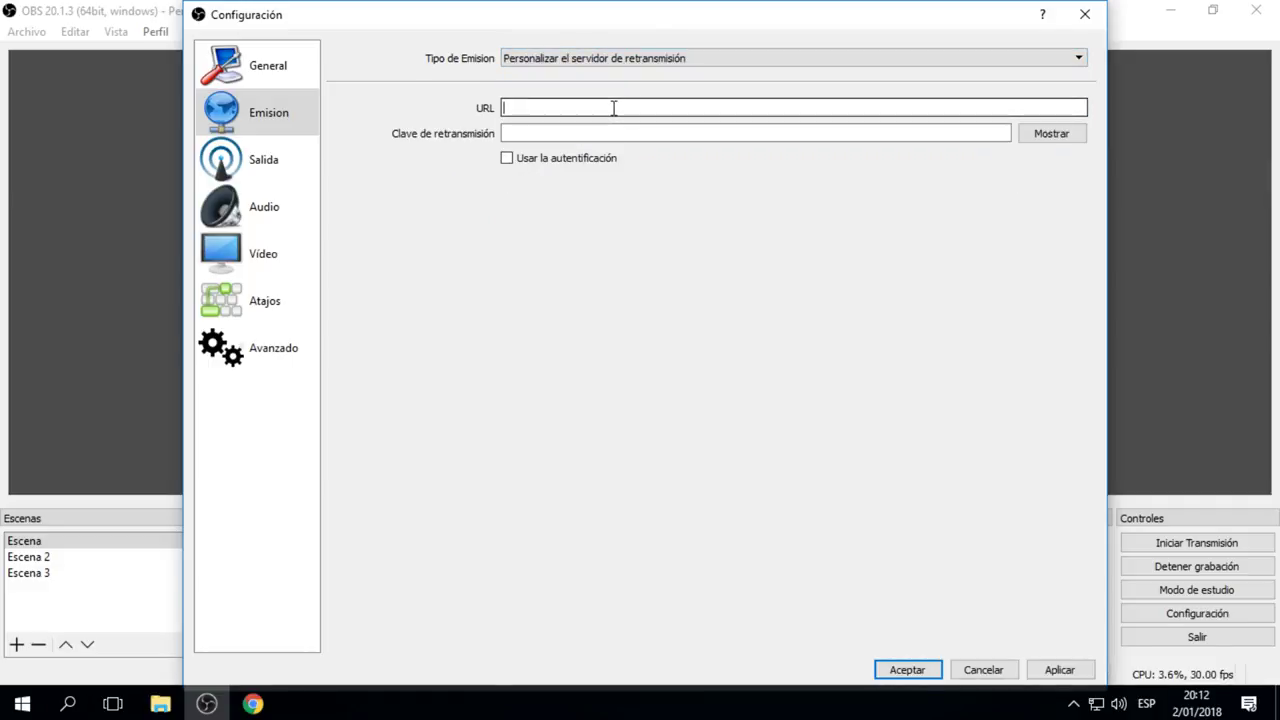
{"action": "left_click", "coordinate": [651, 131]}
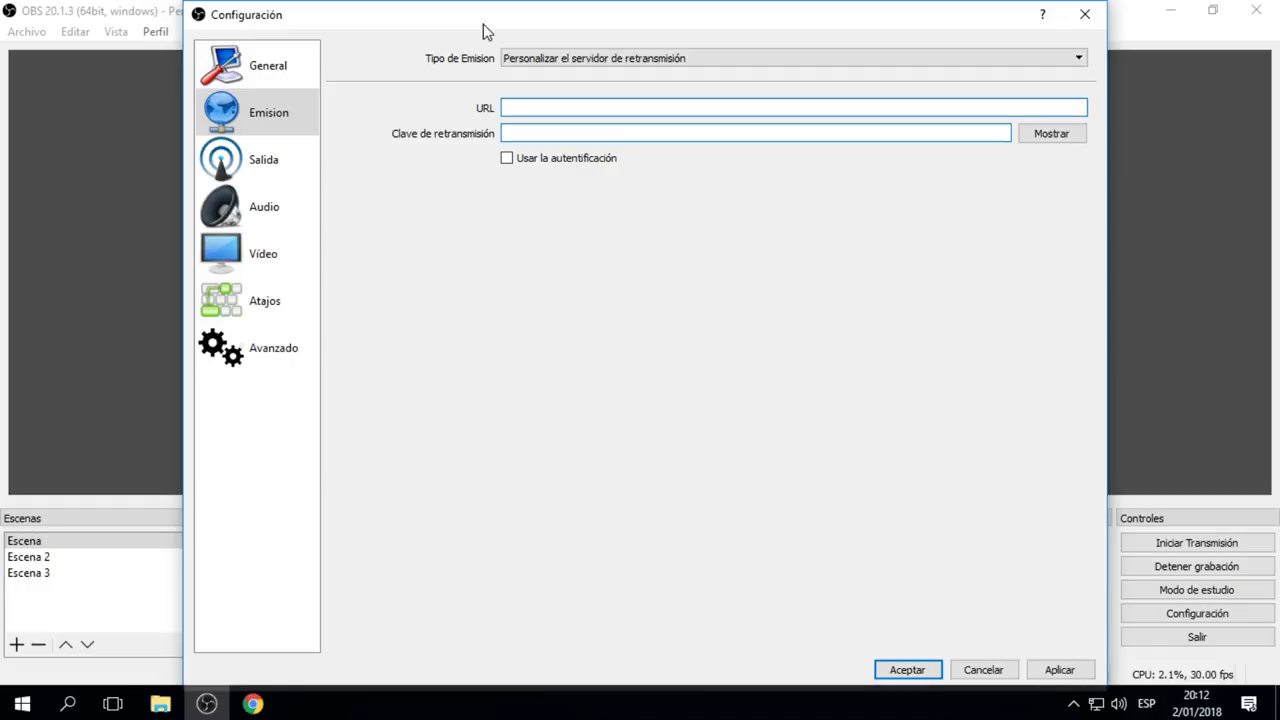
{"action": "left_click", "coordinate": [588, 59]}
{"action": "left_click", "coordinate": [592, 62]}
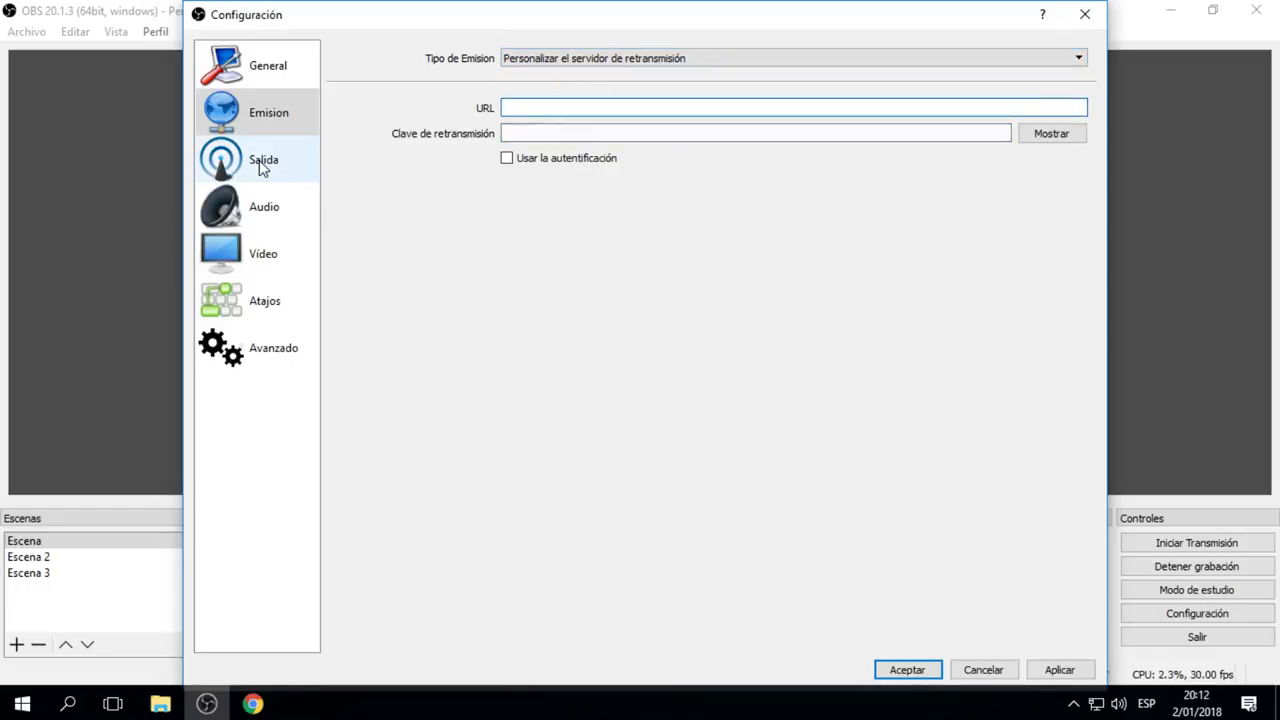
- Examine the output mode and the video bitrate in the Salida settings
{"action": "left_click", "coordinate": [263, 163]}
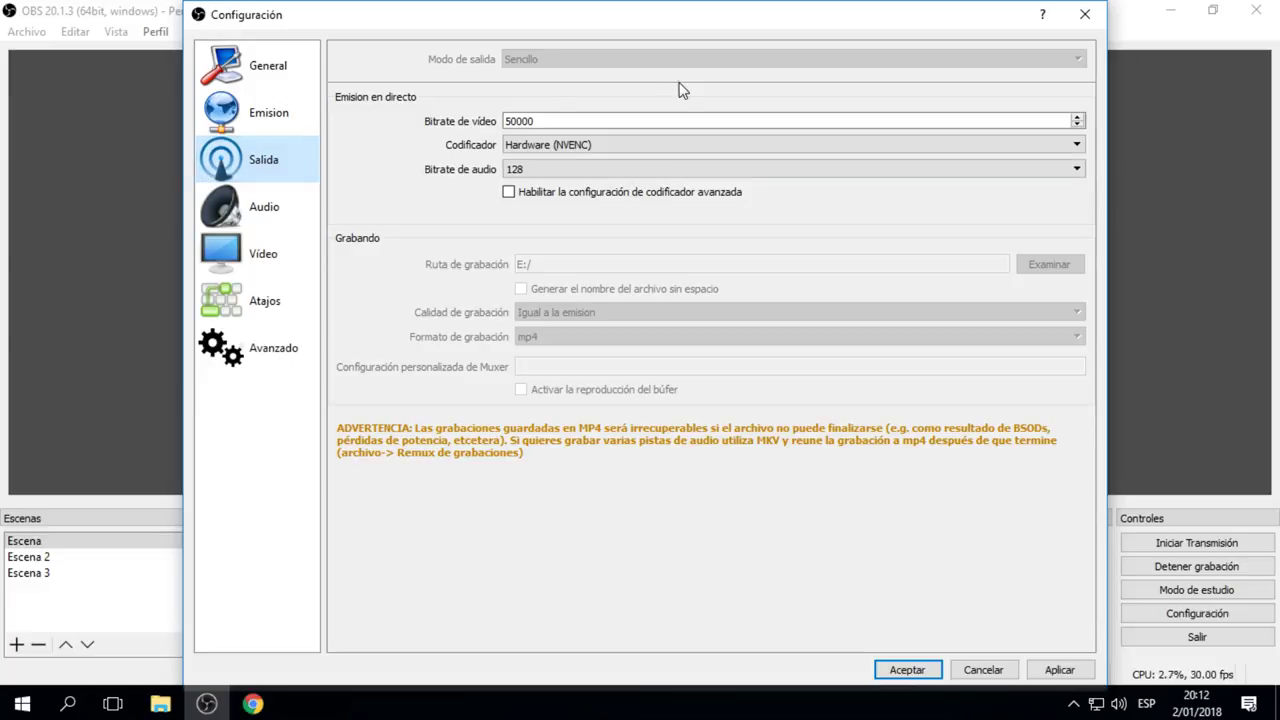
{"action": "left_click", "coordinate": [589, 67]}
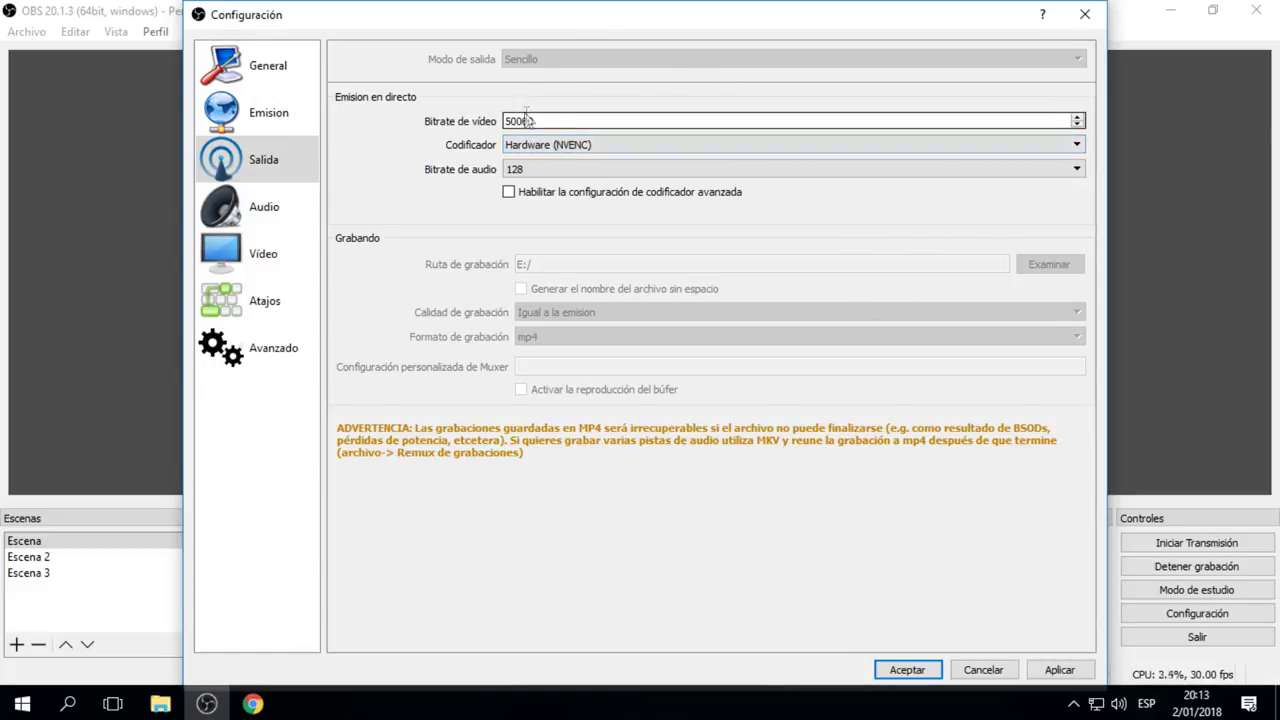
{"action": "left_click_drag", "start_coordinate": [552, 121], "coordinate": [505, 121]}
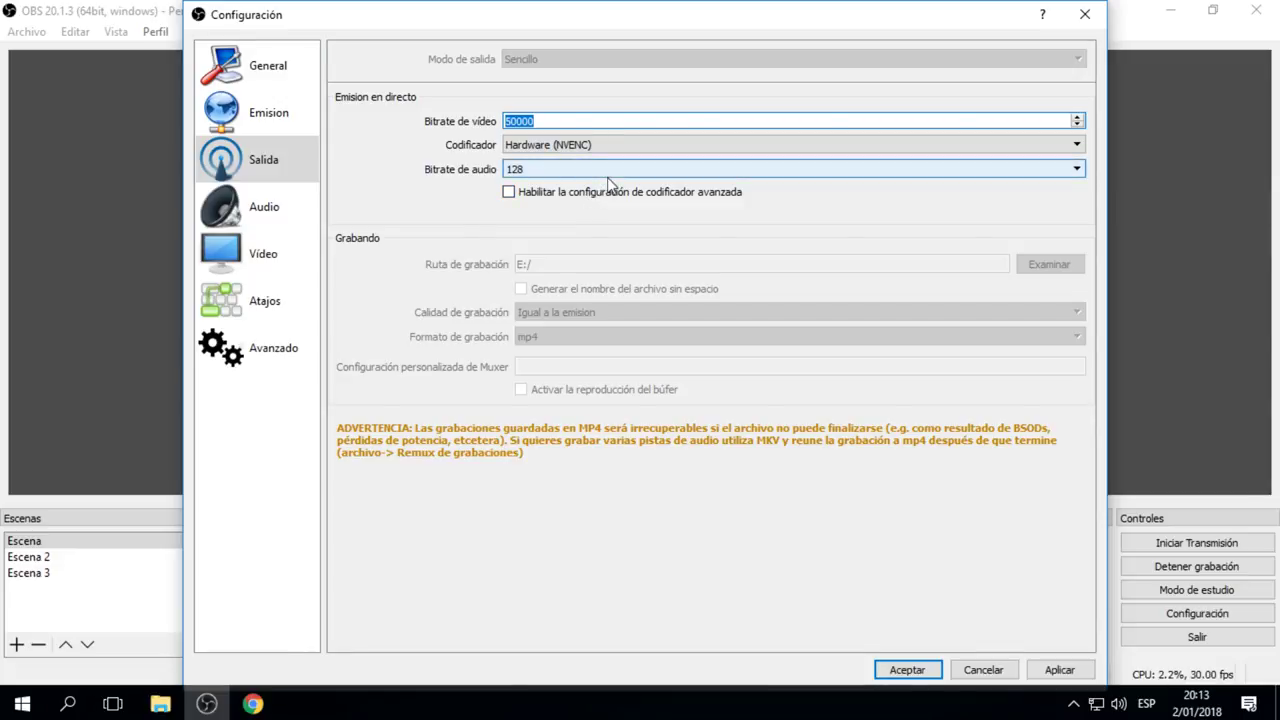
{"action": "left_click", "coordinate": [616, 120]}
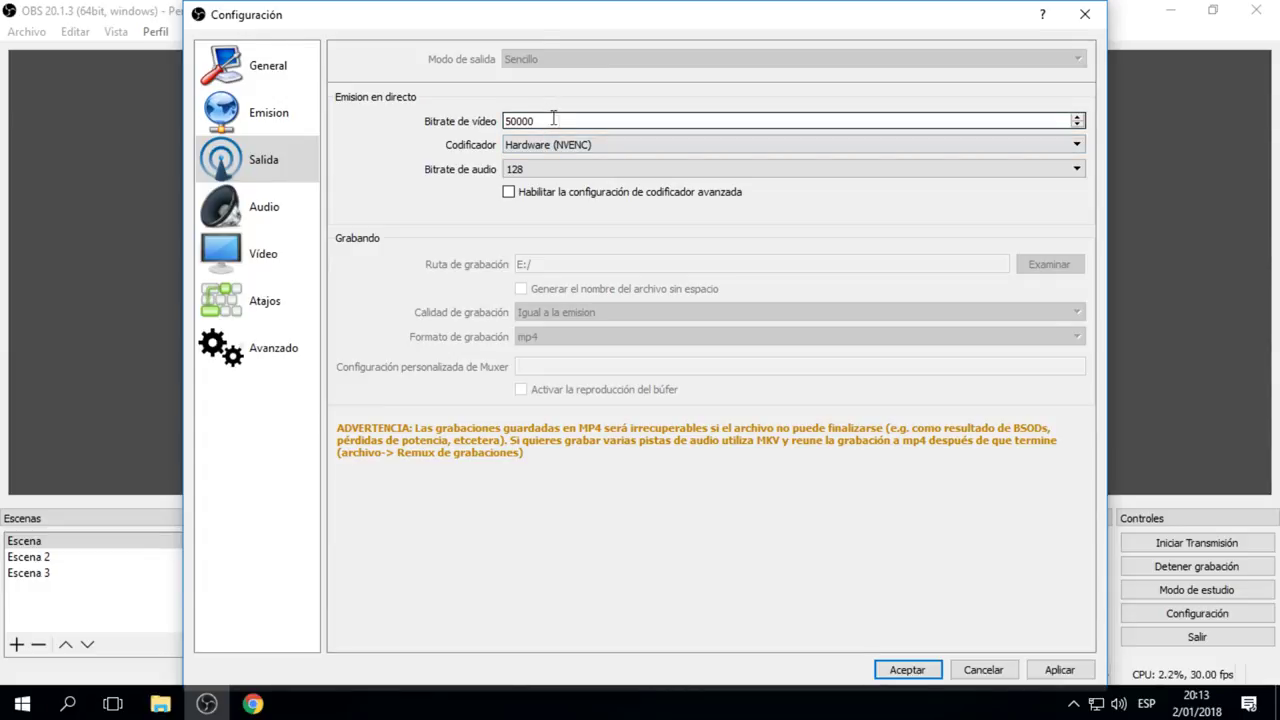
{"action": "double_click", "coordinate": [547, 124]}
{"action": "left_click", "coordinate": [563, 124]}
{"action": "double_click", "coordinate": [563, 124]}
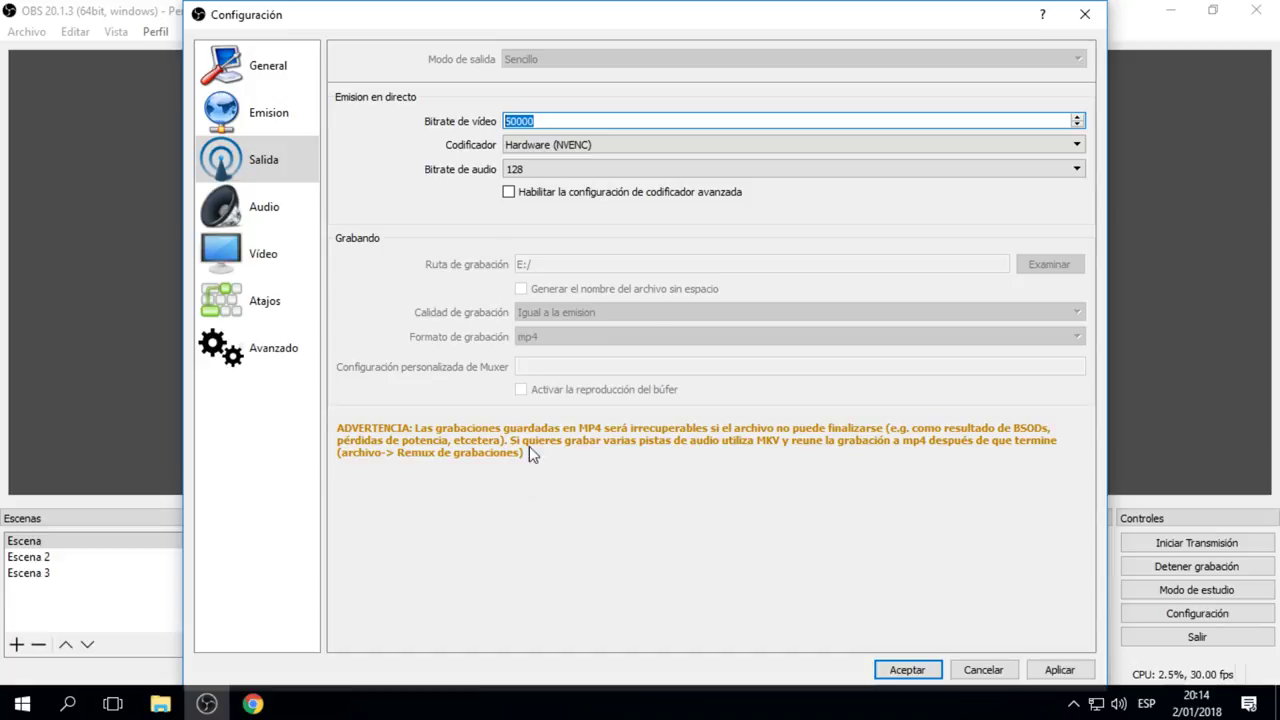
{"action": "left_click", "coordinate": [573, 114]}
- Choose Hardware (NVENC) as the streaming encoder
{"action": "left_click", "coordinate": [597, 150]}
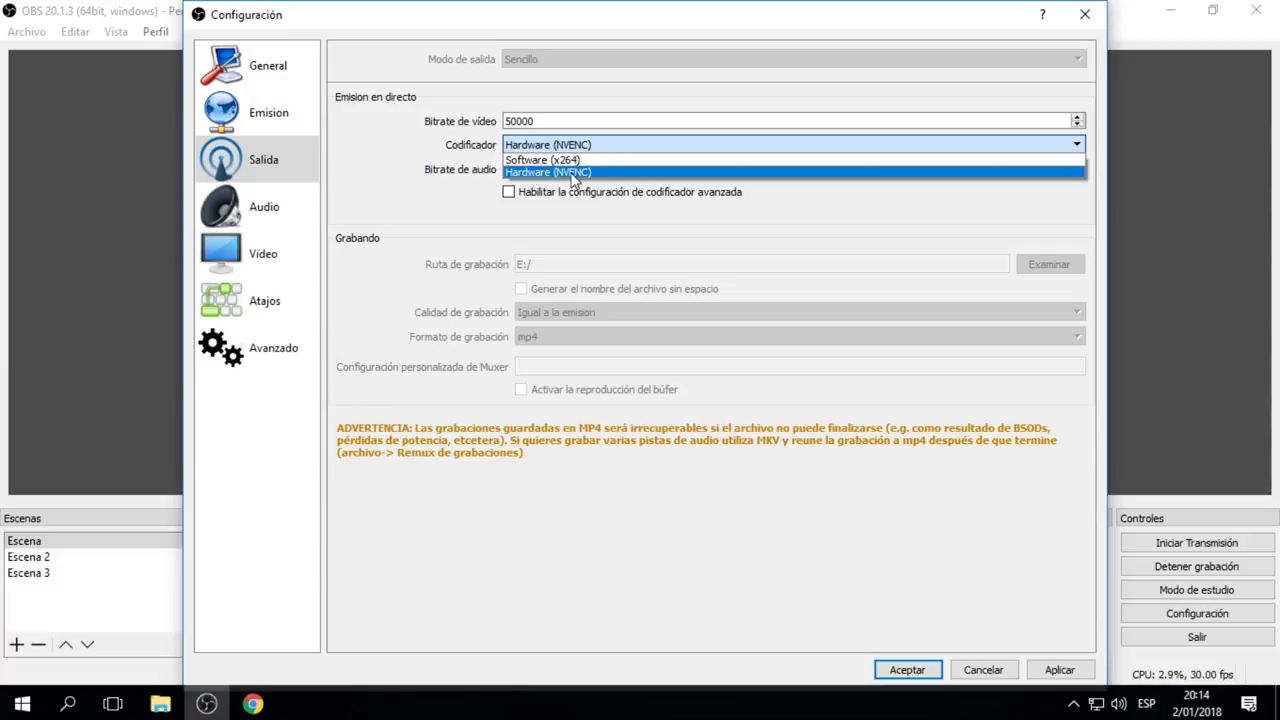
{"action": "left_click", "coordinate": [573, 172]}
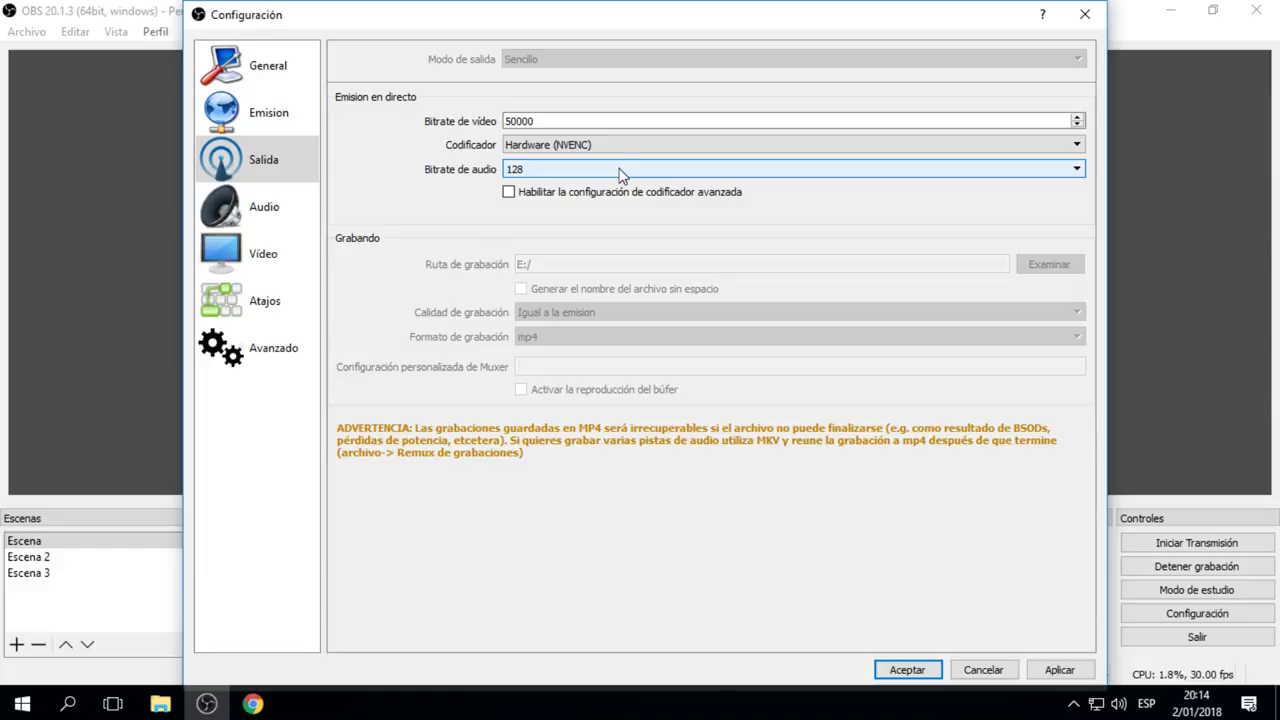
{"action": "left_click", "coordinate": [620, 148]}
{"action": "left_click", "coordinate": [620, 172]}
- Choose 128 as the audio bitrate and highlight the video bitrate value
{"action": "left_click", "coordinate": [606, 170]}
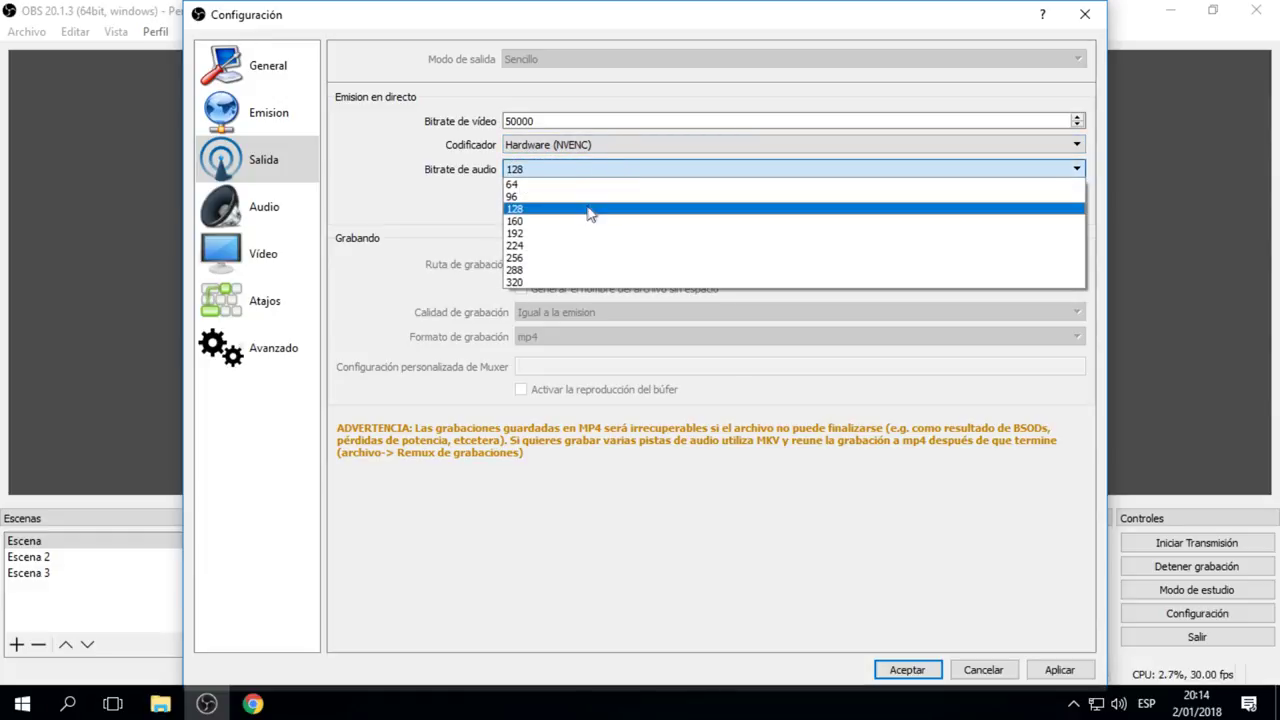
{"action": "left_click", "coordinate": [531, 211]}
{"action": "left_click", "coordinate": [546, 170]}
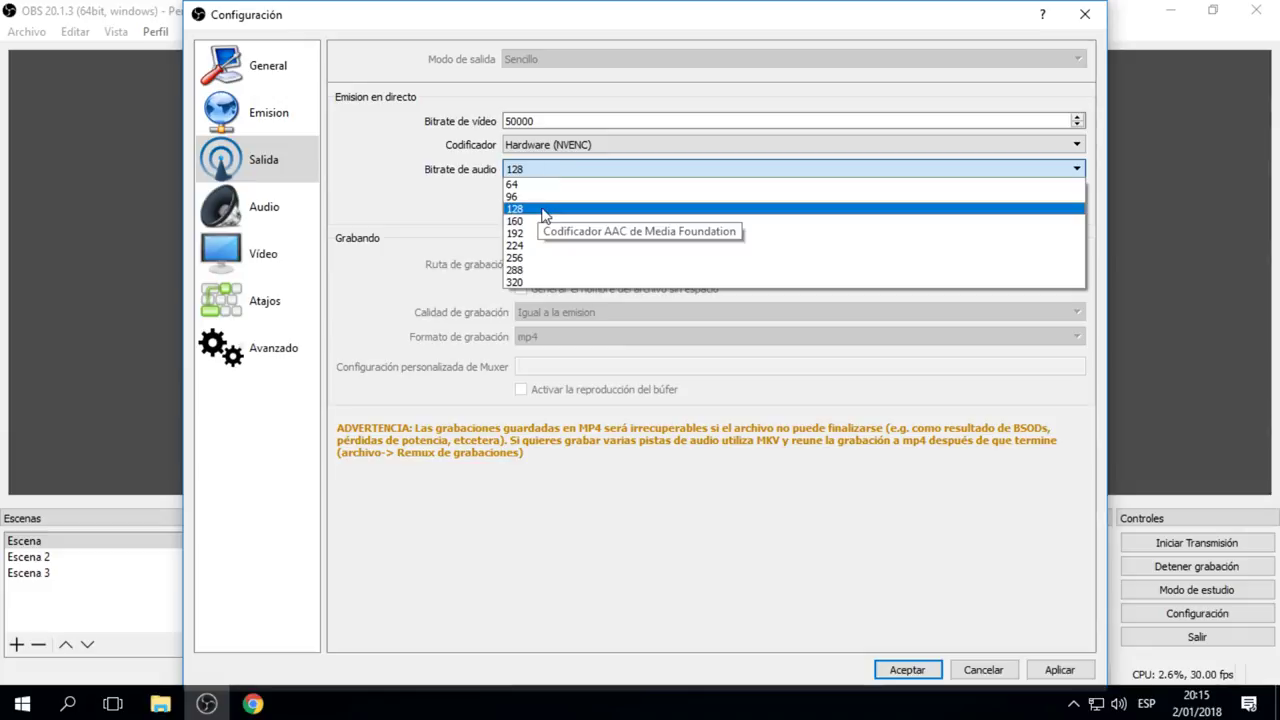
{"action": "left_click", "coordinate": [541, 210]}
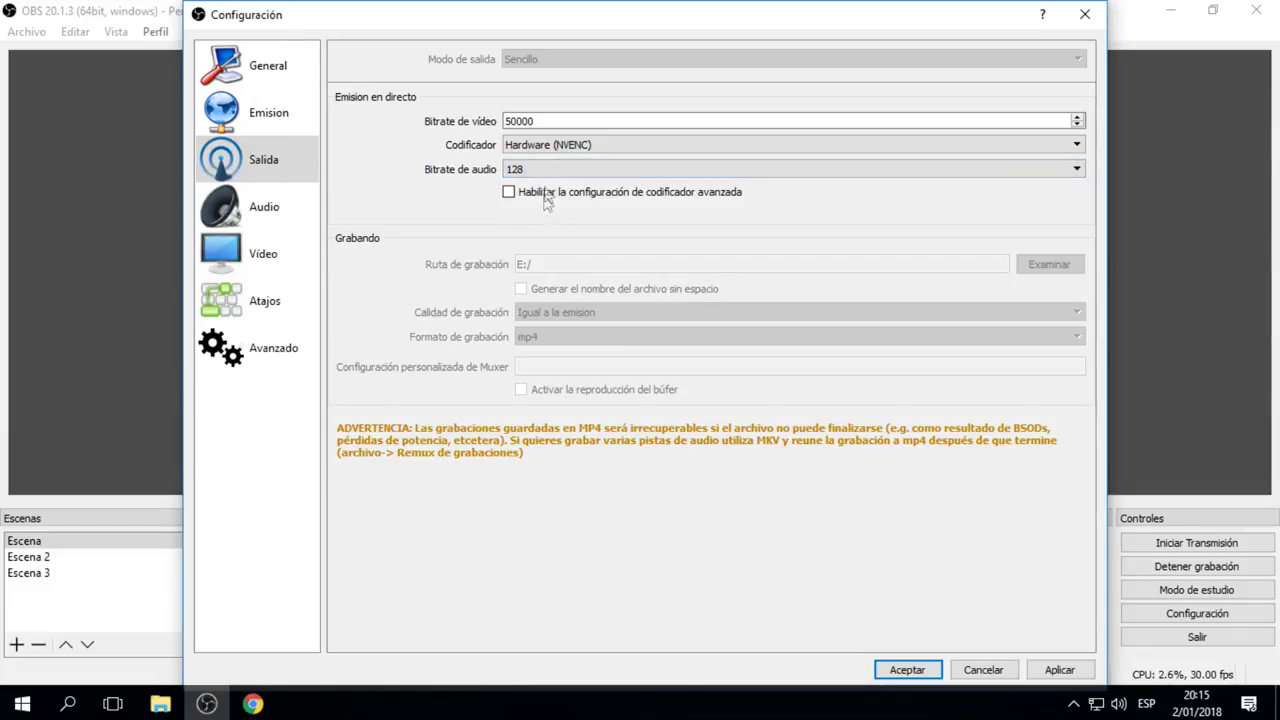
{"action": "left_click", "coordinate": [546, 172]}
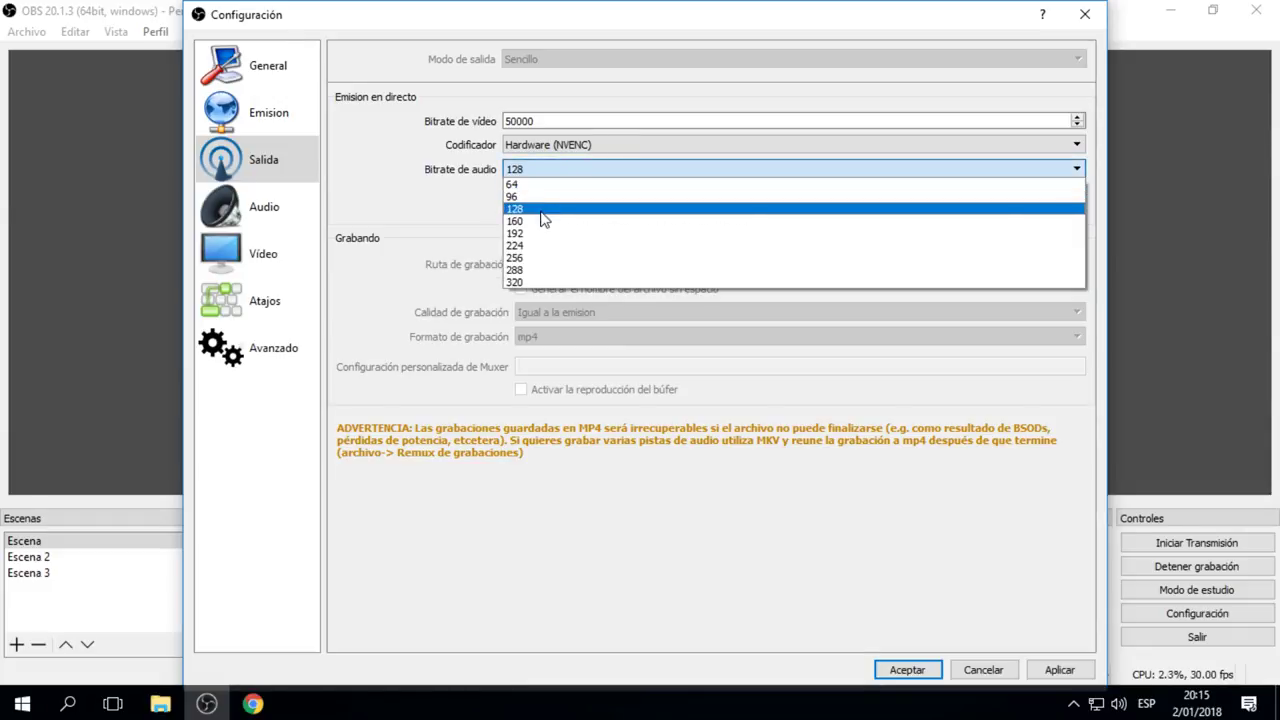
{"action": "left_click", "coordinate": [543, 210]}
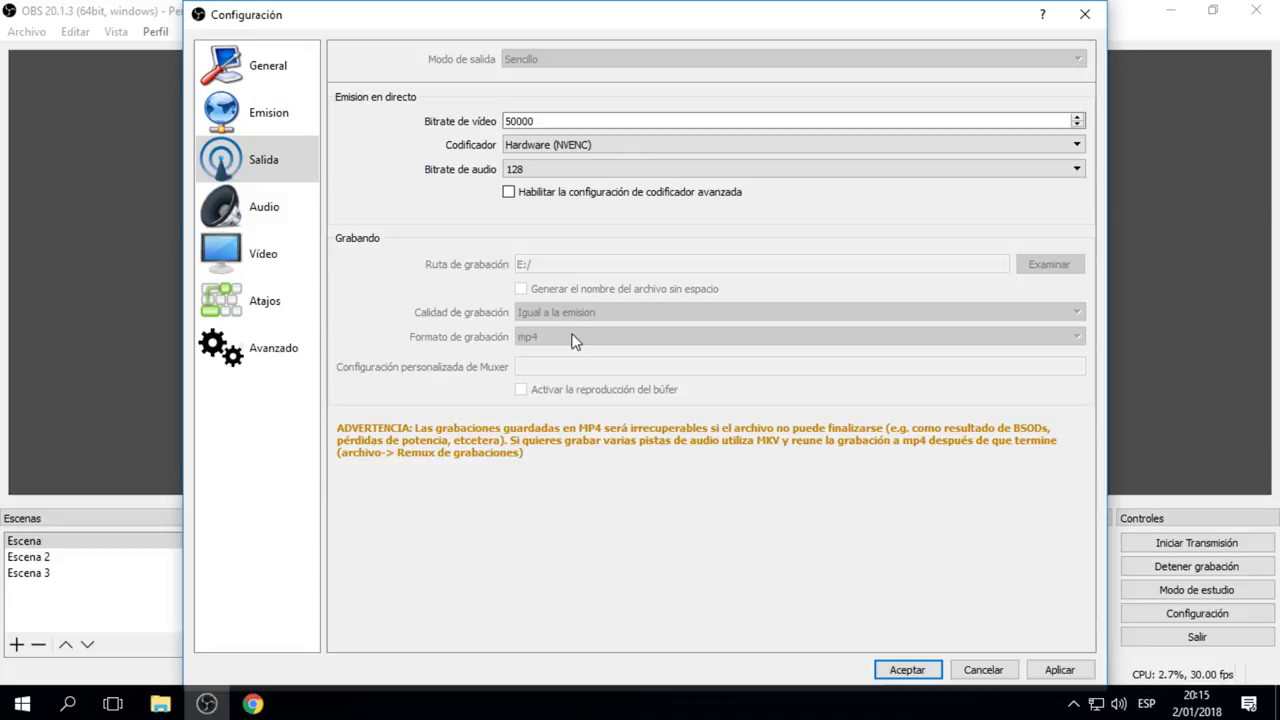
{"action": "left_click_drag", "start_coordinate": [551, 120], "coordinate": [380, 123]}
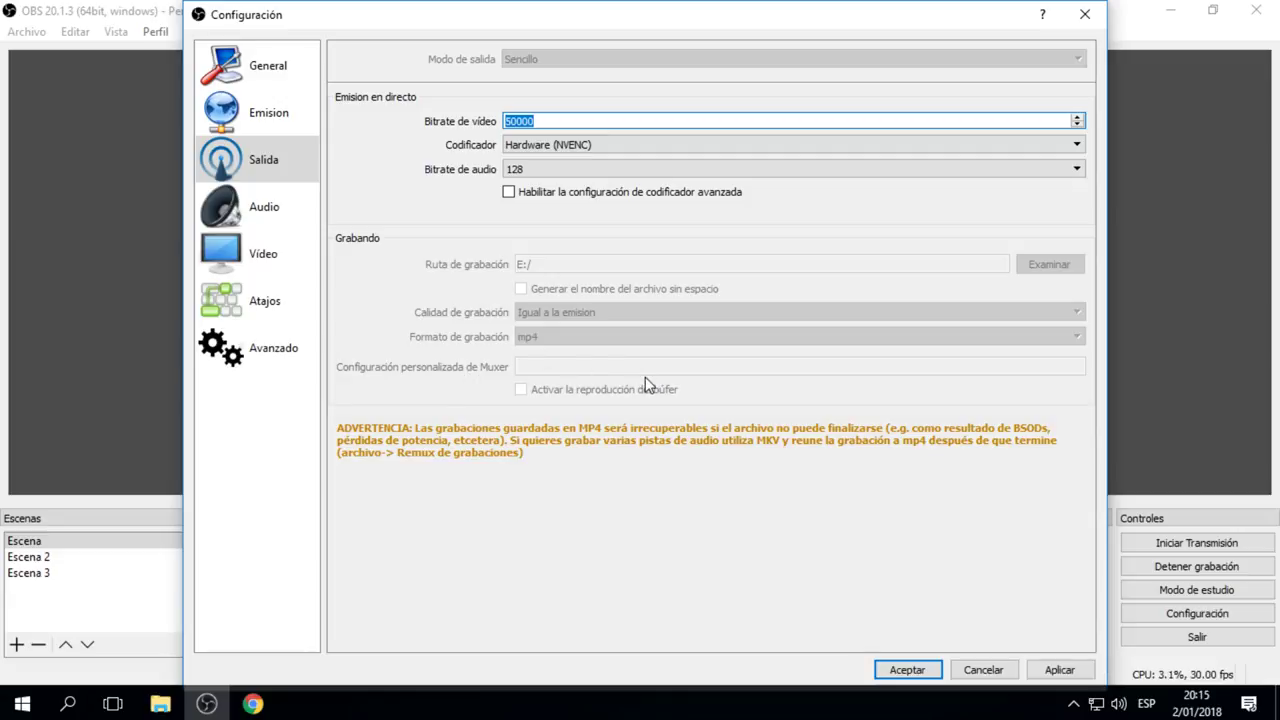
- Review the Audio and Vídeo settings, moving the Configuración window aside to compare the resolution options with the preview canvas
{"action": "left_click", "coordinate": [240, 208]}
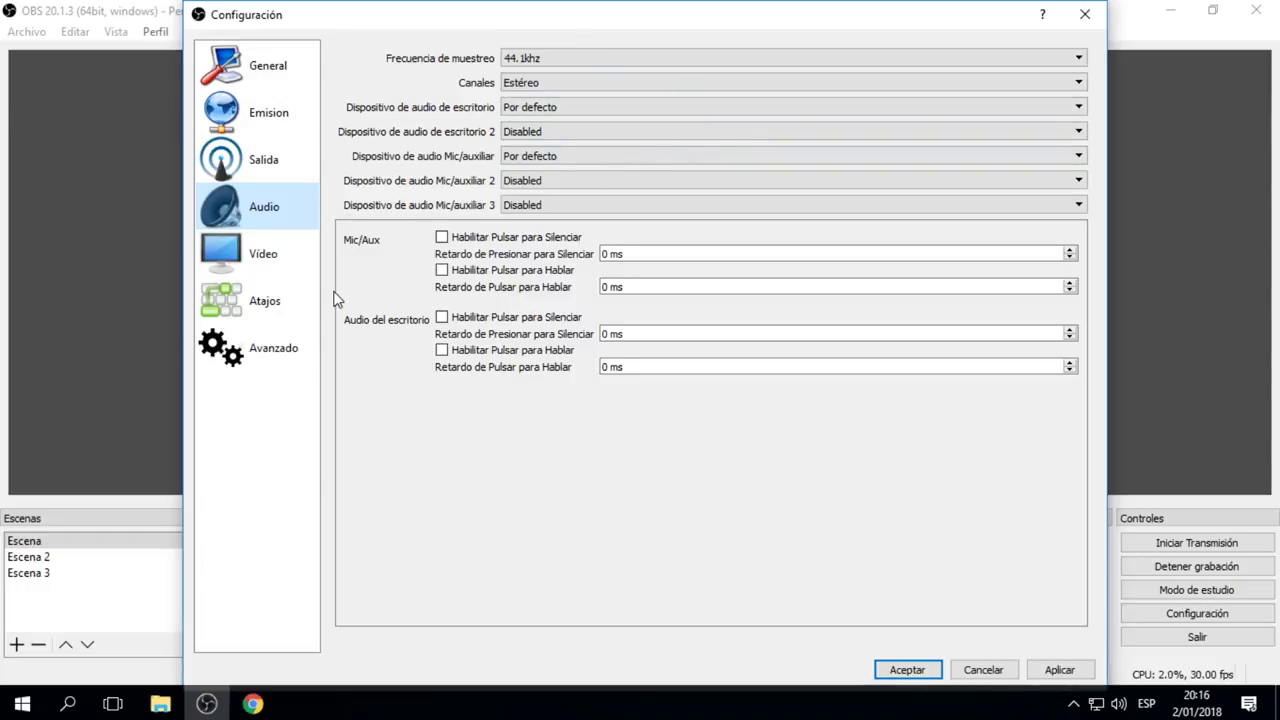
{"action": "left_click", "coordinate": [275, 258]}
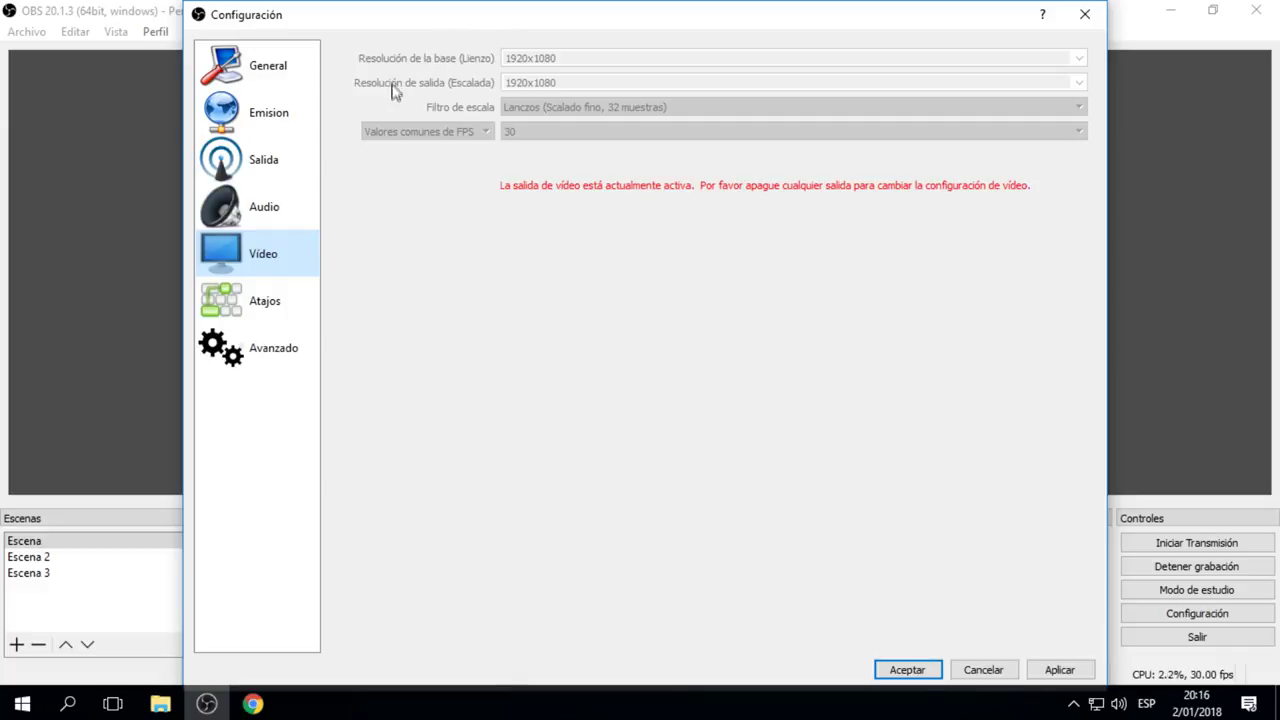
{"action": "left_click_drag", "start_coordinate": [514, 23], "coordinate": [1177, 335]}
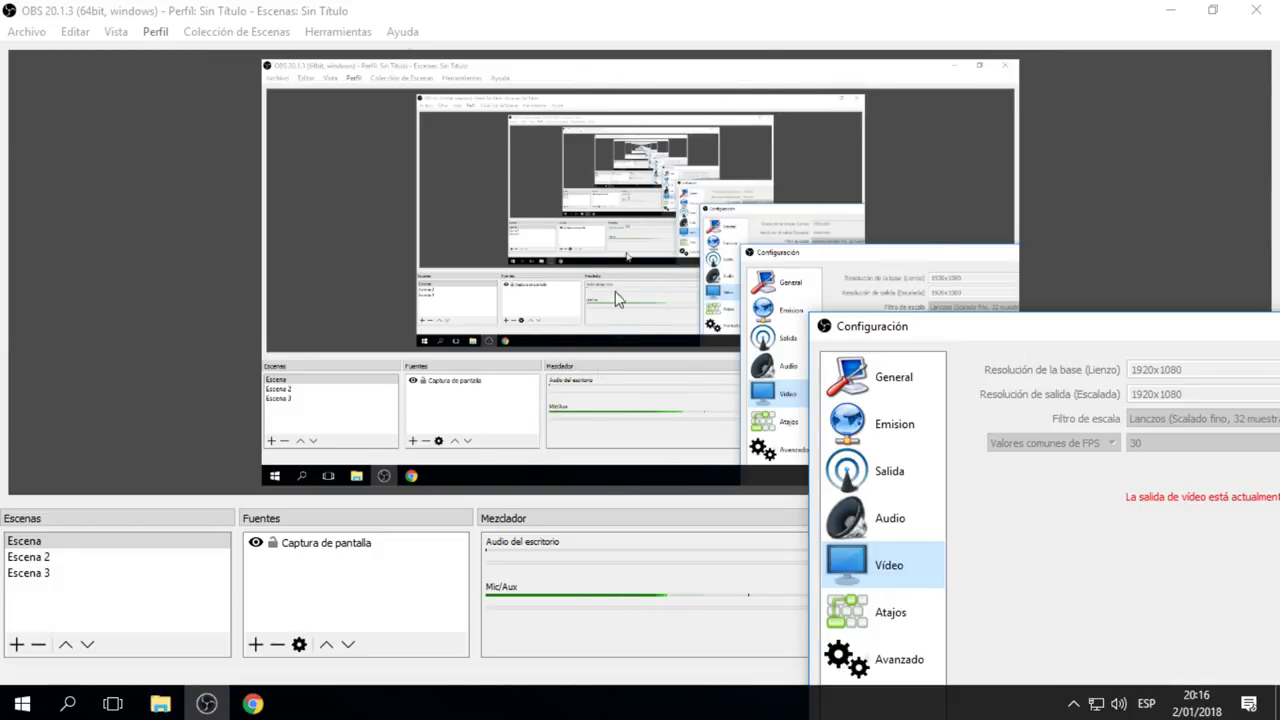
{"action": "left_click_drag", "start_coordinate": [949, 333], "coordinate": [892, 322]}
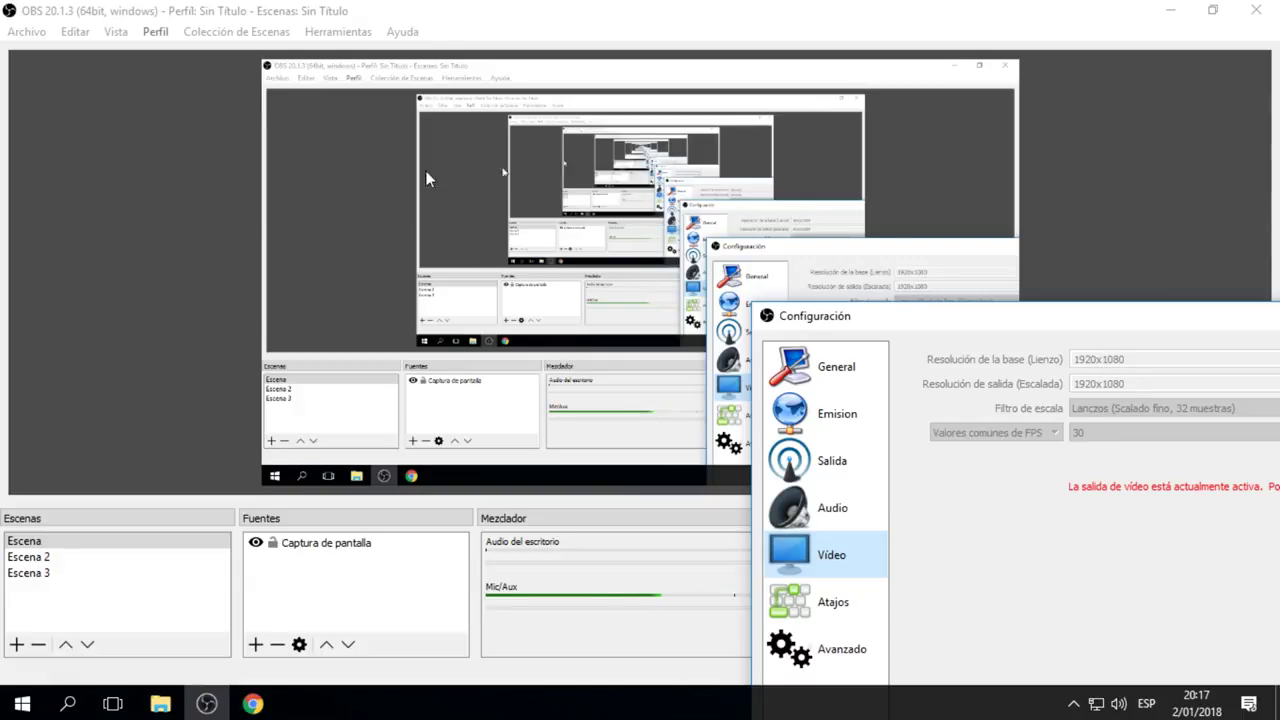
{"action": "left_click_drag", "start_coordinate": [947, 324], "coordinate": [735, 192]}
{"action": "left_click_drag", "start_coordinate": [773, 243], "coordinate": [836, 277]}
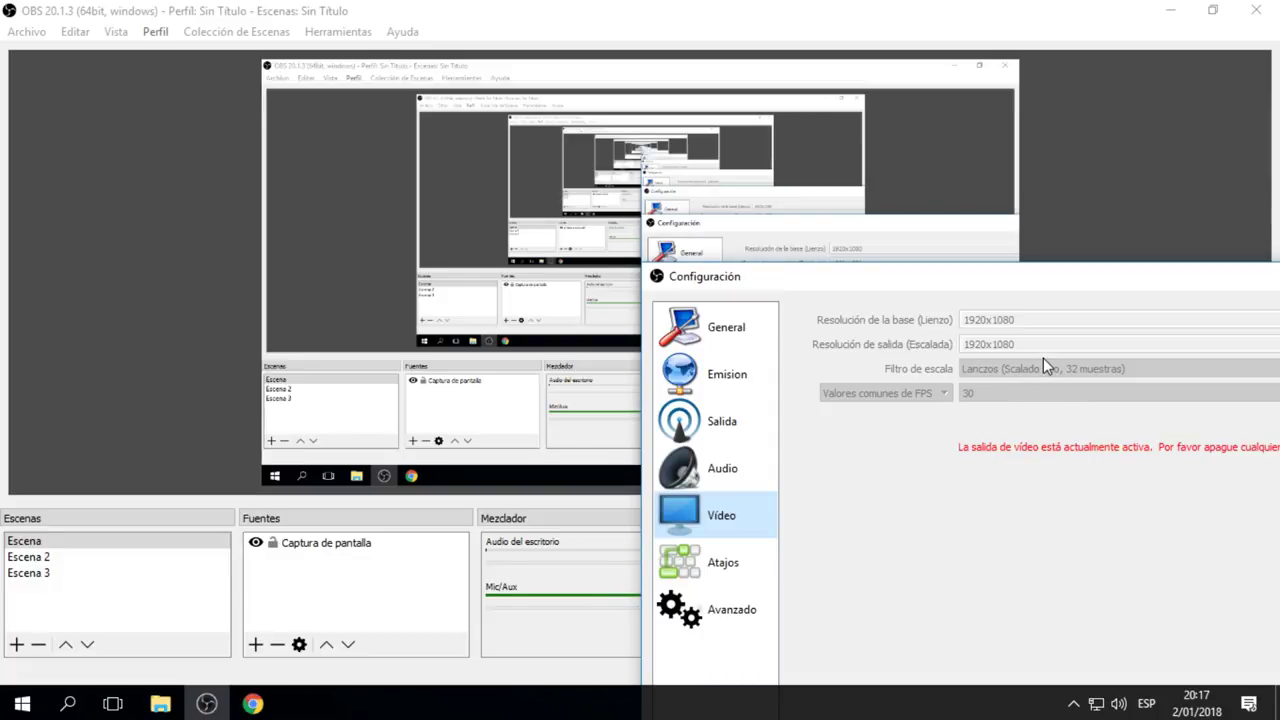
{"action": "left_click_drag", "start_coordinate": [1013, 282], "coordinate": [981, 267]}
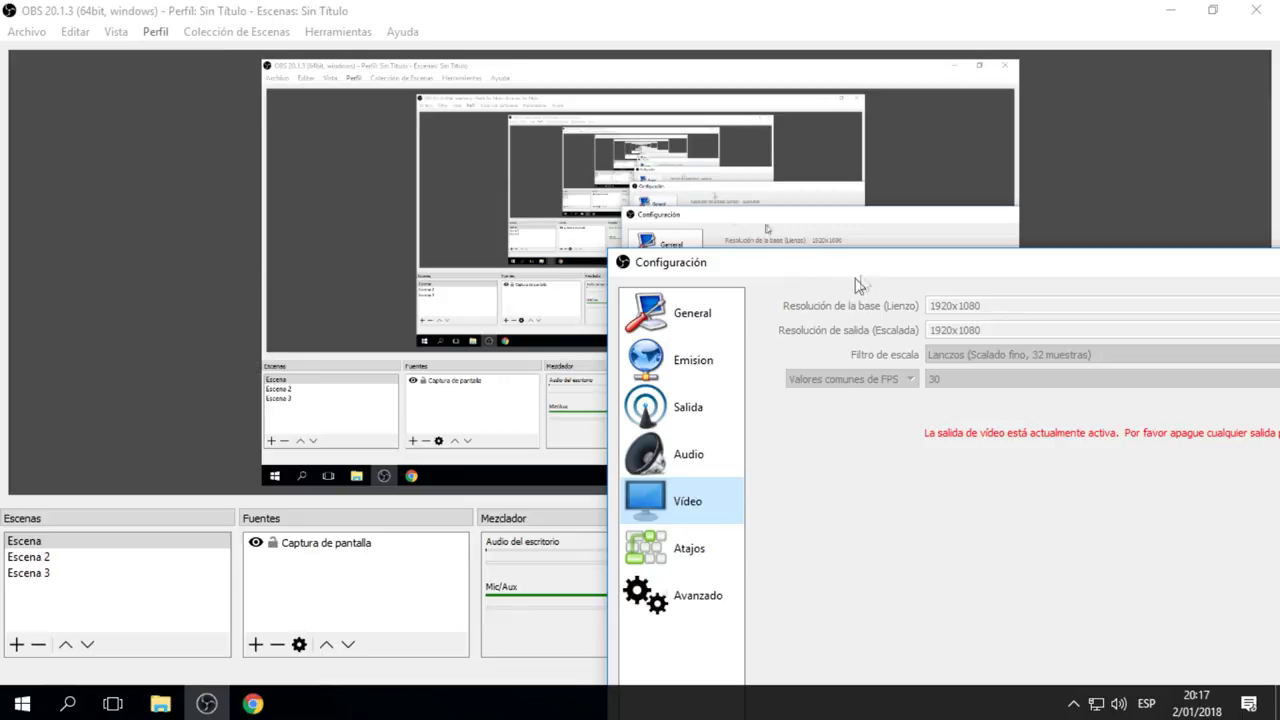
- Move the Configuración window back into full view and open the Atajos settings
{"action": "left_click_drag", "start_coordinate": [886, 266], "coordinate": [564, 37]}
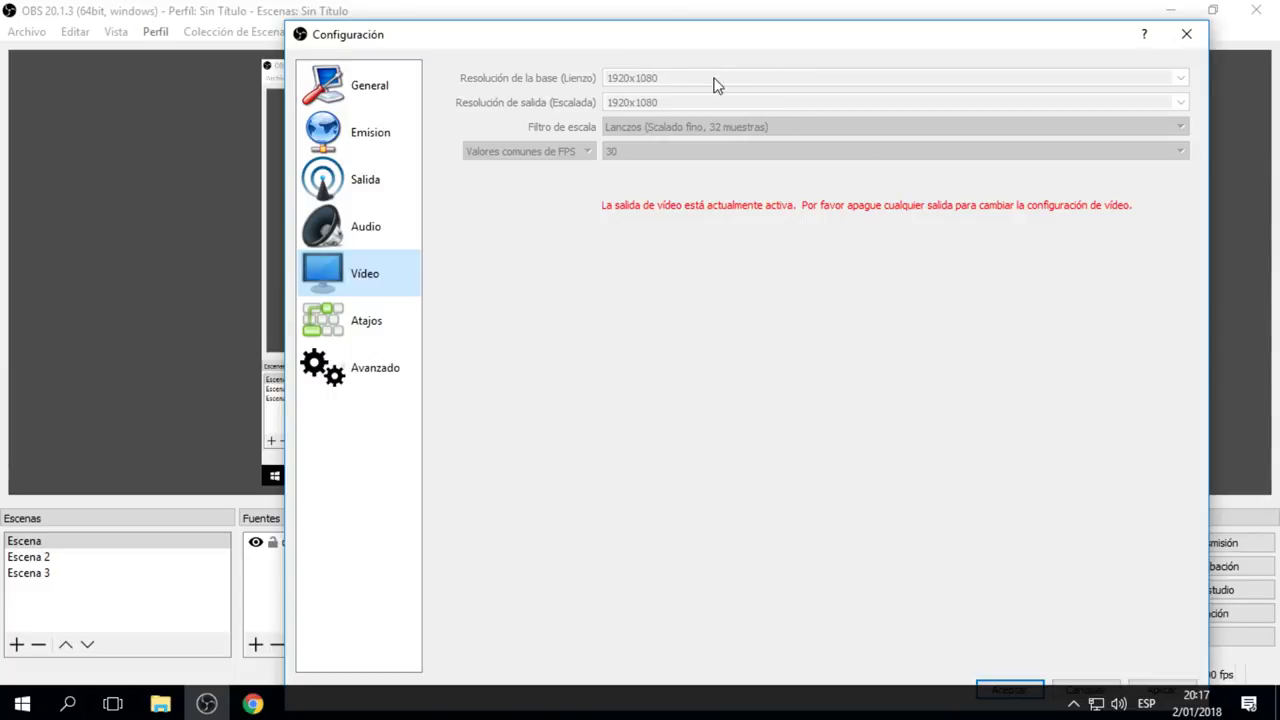
{"action": "left_click_drag", "start_coordinate": [743, 43], "coordinate": [717, 26]}
{"action": "left_click", "coordinate": [360, 318]}
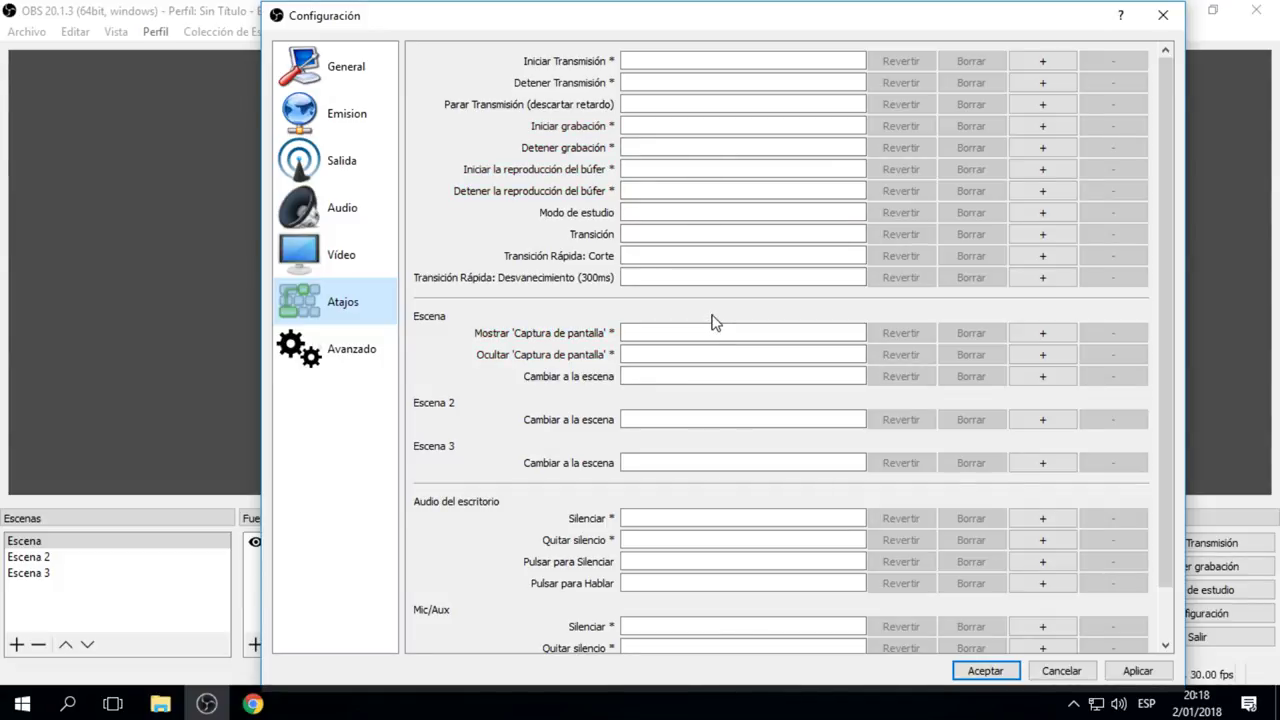
- Look over the Atajos list and examine the Proceso prioritario options in the Avanzado settings
{"action": "scroll", "coordinate": [1163, 357], "scroll_direction": "down", "scroll_amount": 1}
{"action": "scroll", "coordinate": [1123, 286], "scroll_direction": "up", "scroll_amount": 1}
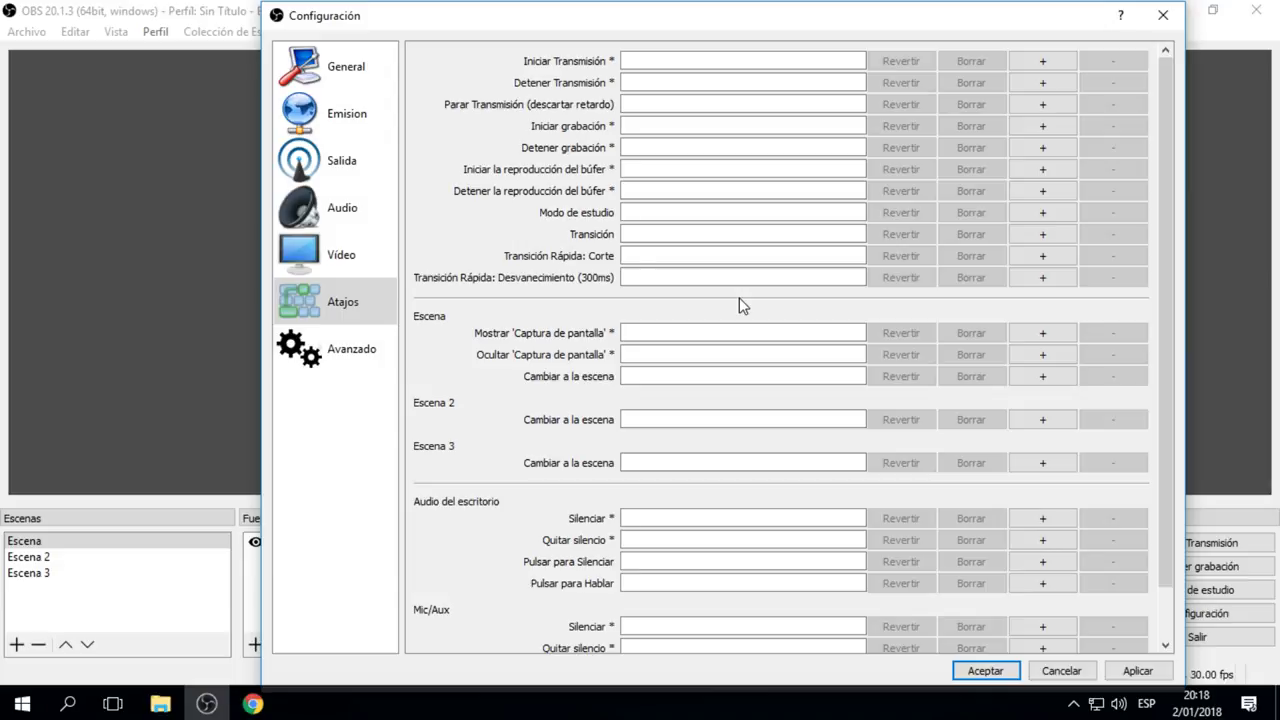
{"action": "left_click", "coordinate": [362, 358]}
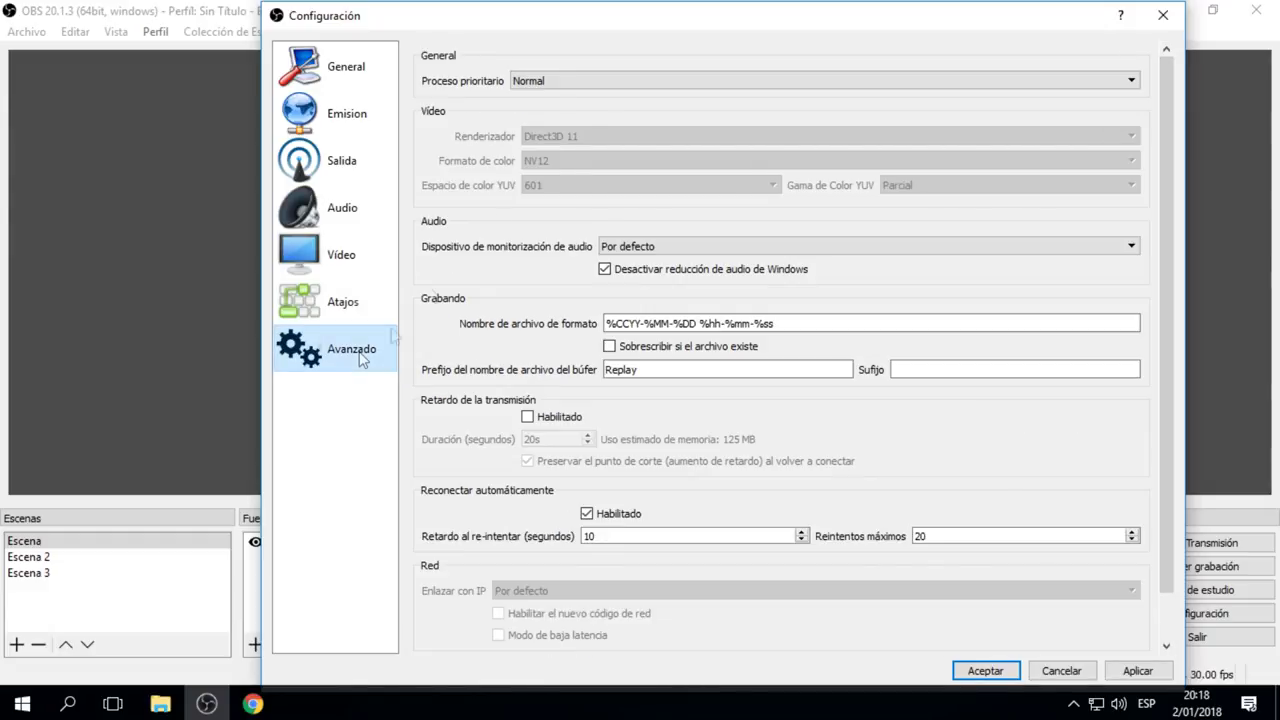
{"action": "left_click", "coordinate": [622, 89]}
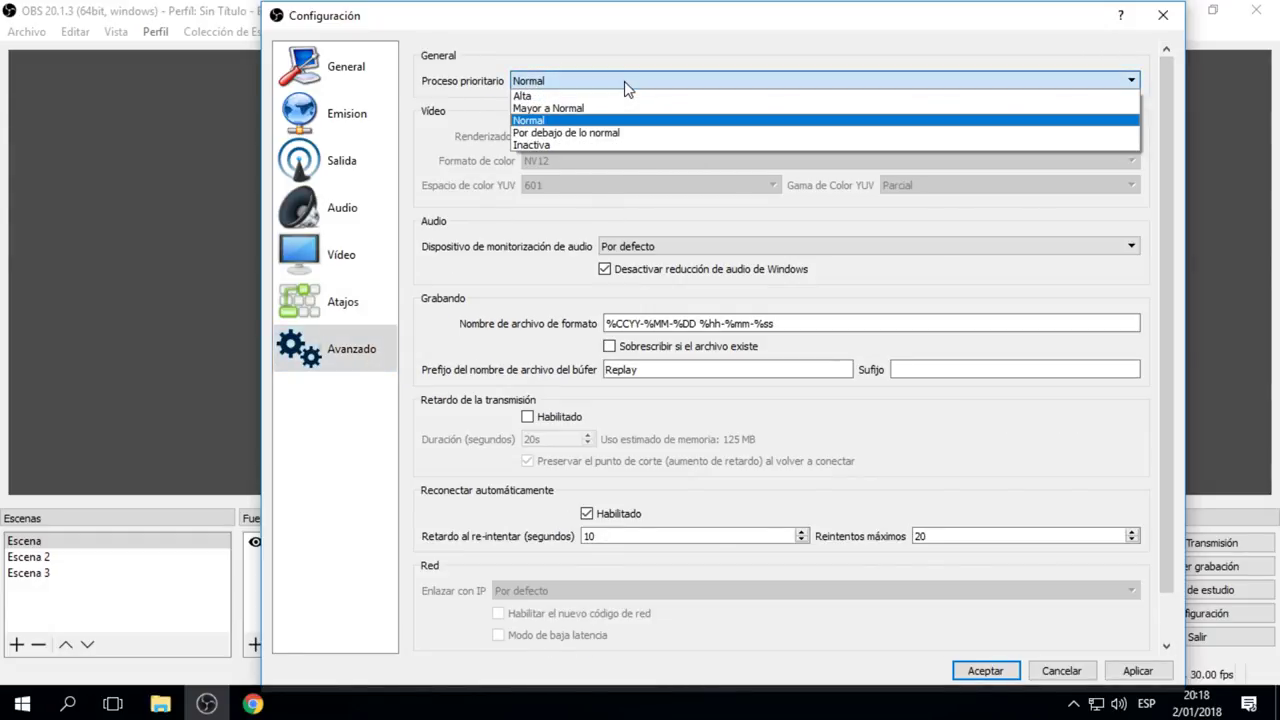
{"action": "left_click", "coordinate": [624, 88]}
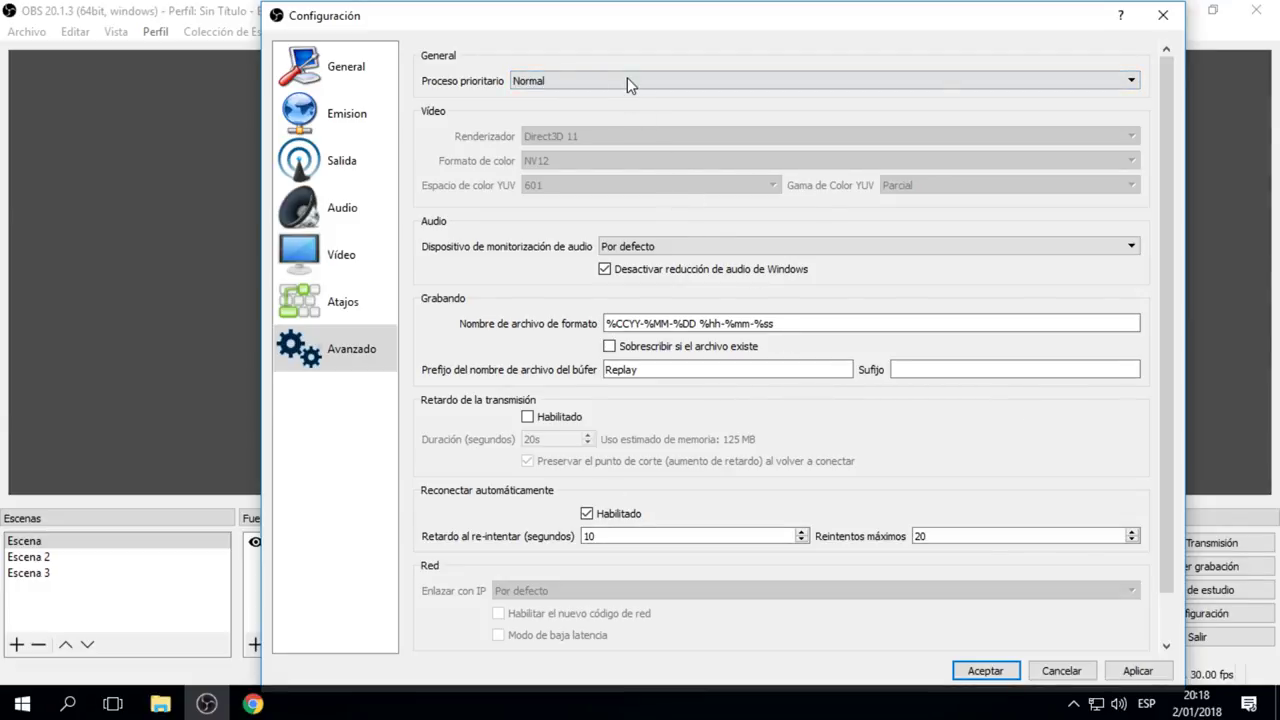
{"action": "left_click", "coordinate": [630, 88]}
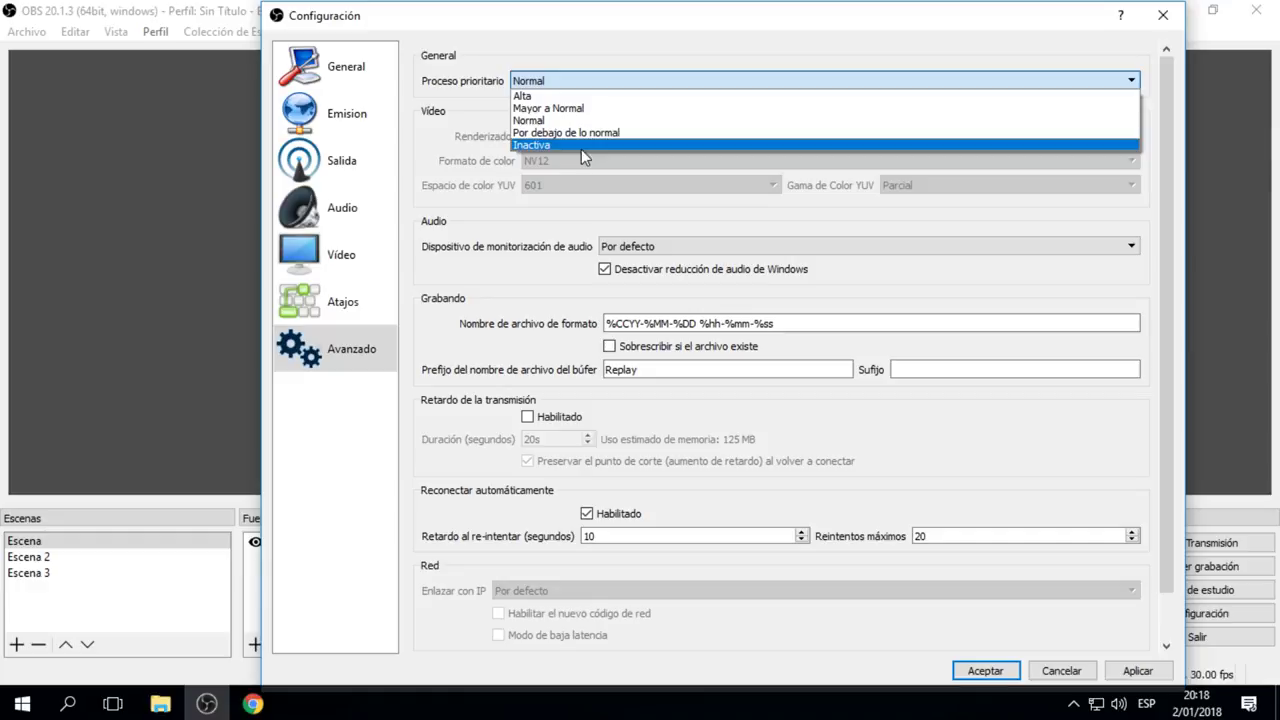
{"action": "left_click", "coordinate": [440, 88]}
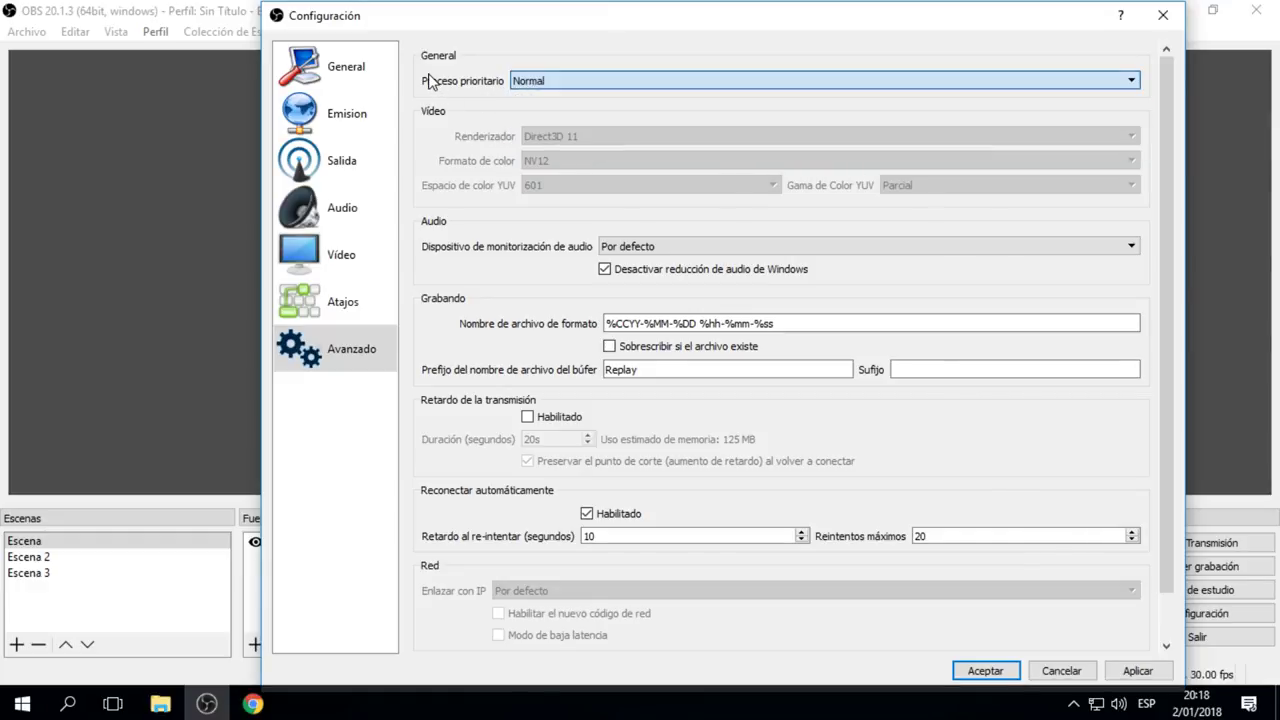
- Set Proceso prioritario to Inactiva in the Avanzado settings
{"action": "left_click", "coordinate": [580, 82]}
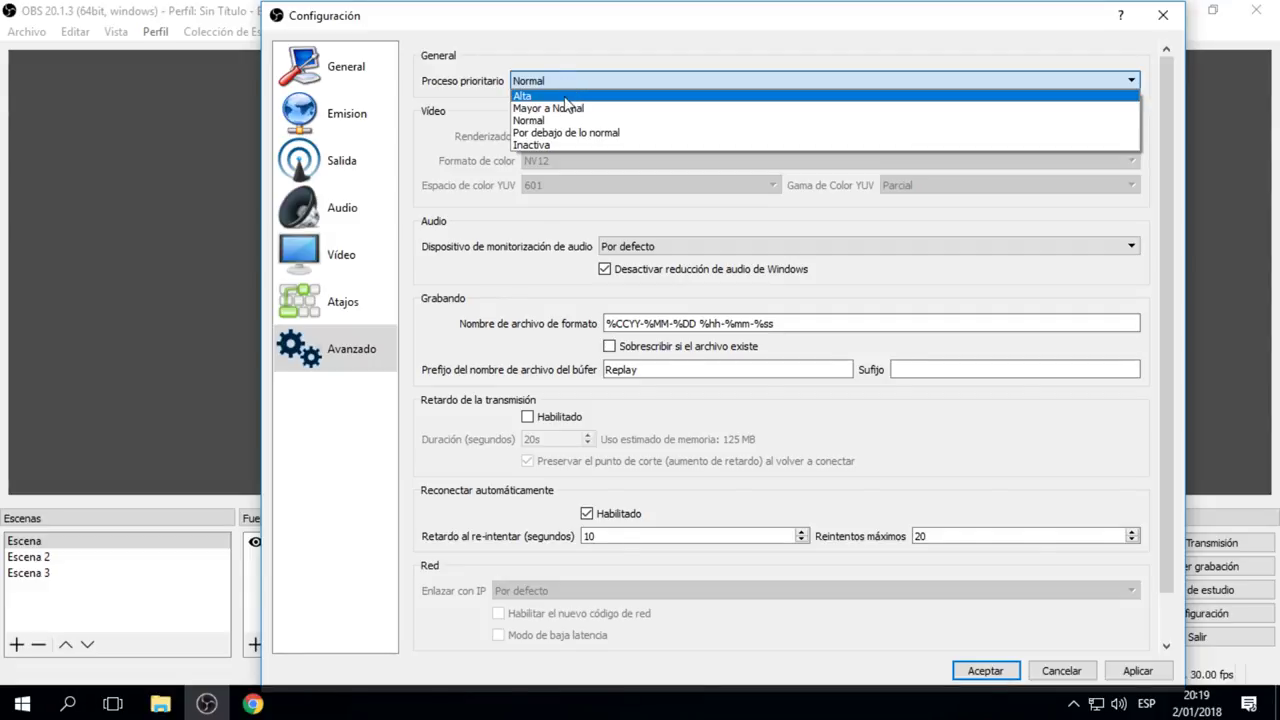
{"action": "left_click", "coordinate": [564, 144]}
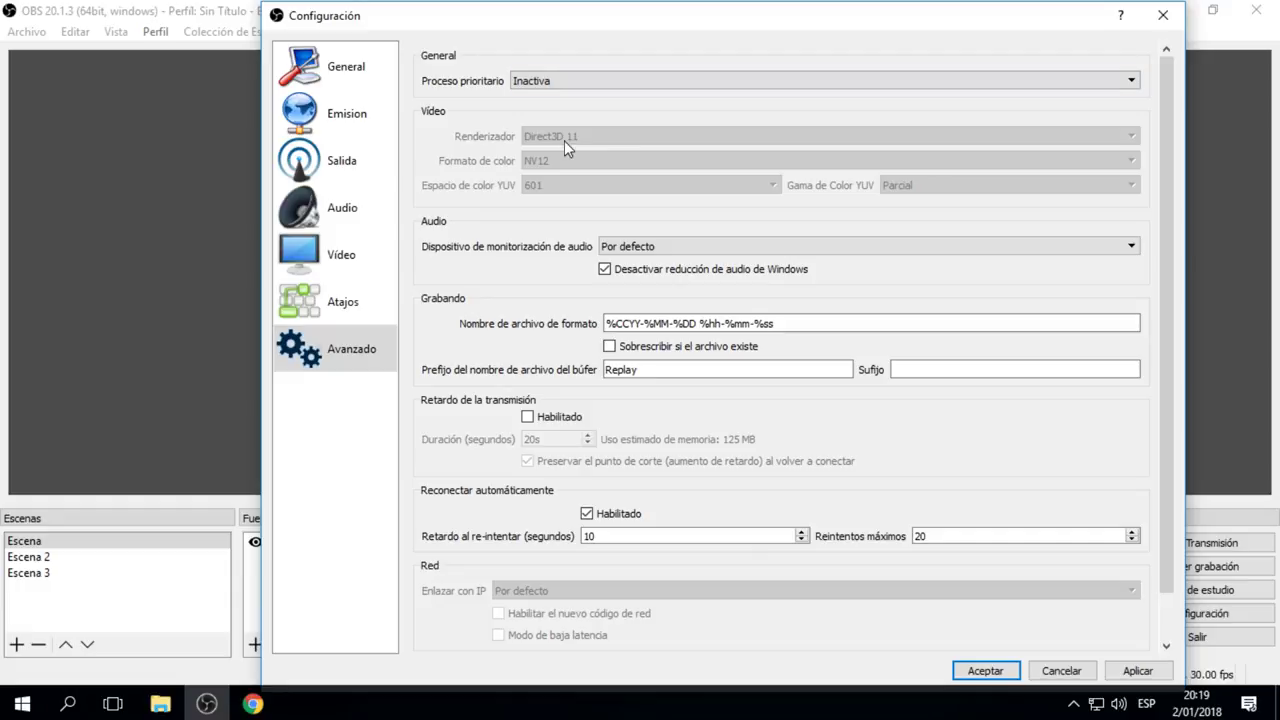
{"action": "left_click", "coordinate": [546, 82]}
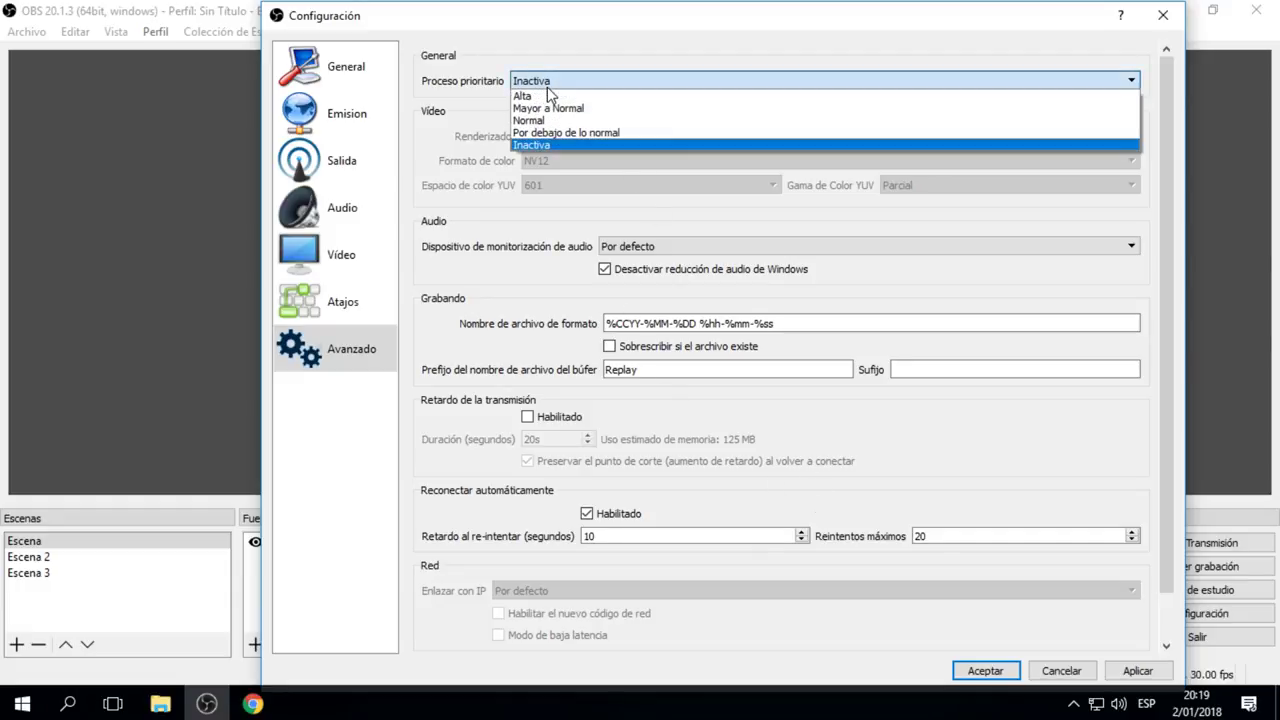
{"action": "left_click", "coordinate": [559, 145]}
{"action": "left_click", "coordinate": [597, 86]}
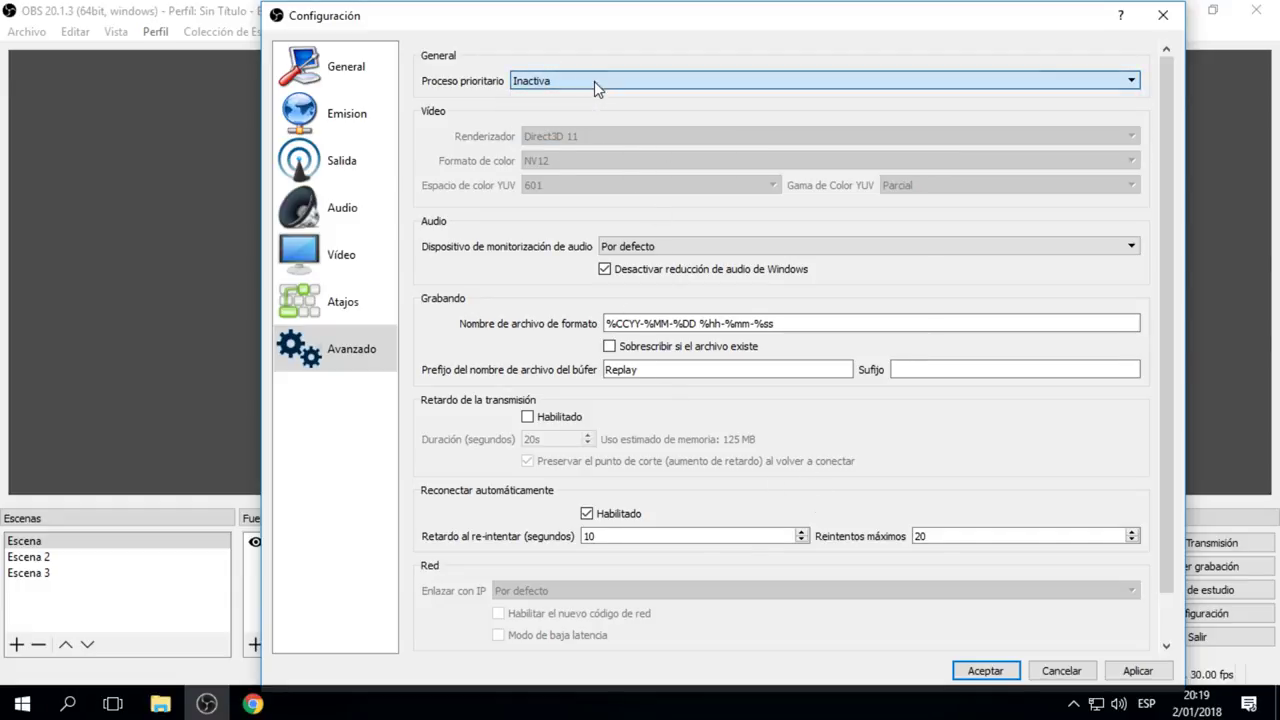
{"action": "left_click", "coordinate": [574, 145]}
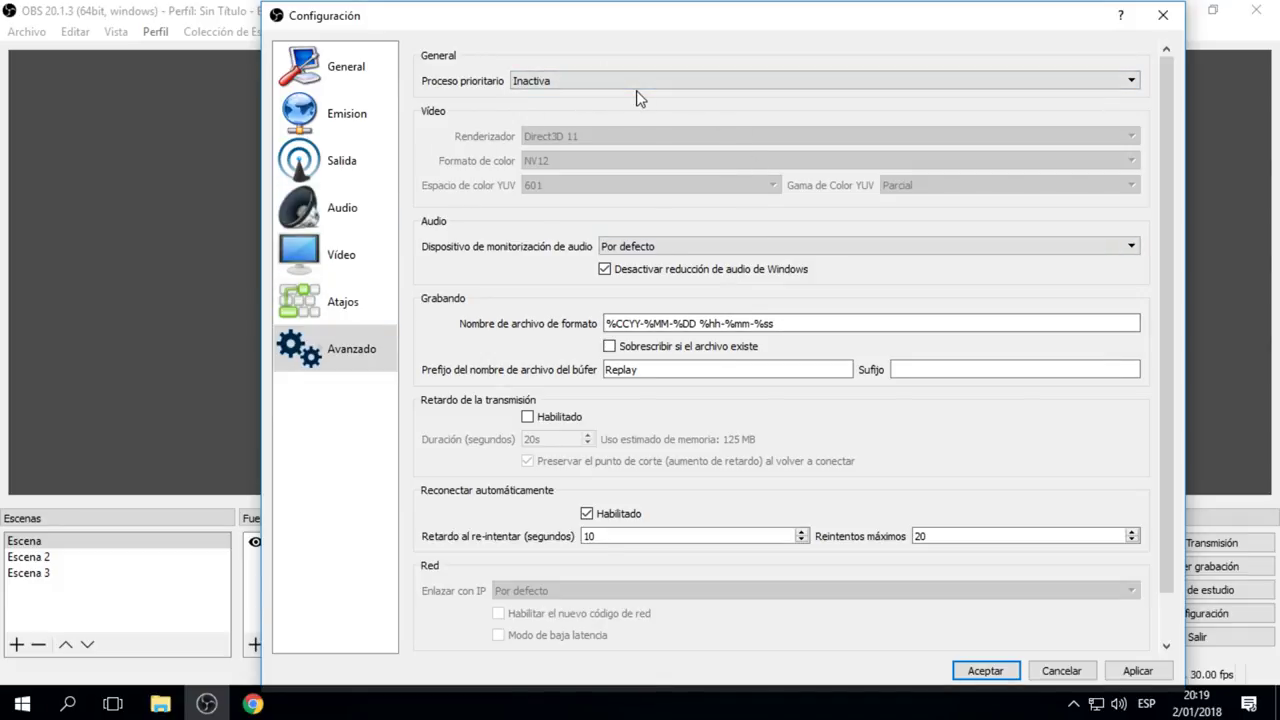
- Reselect Inactiva as the process priority, apply the settings and close the Configuración window
{"action": "left_click", "coordinate": [663, 81]}
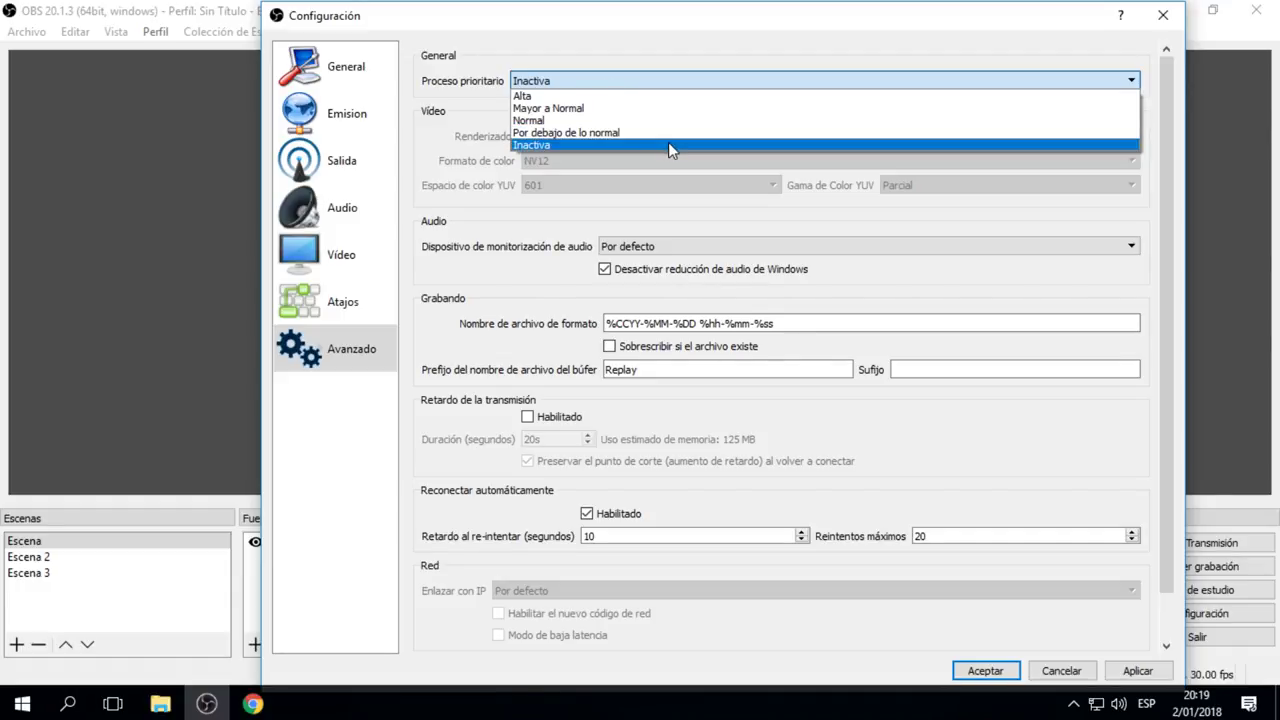
{"action": "left_click", "coordinate": [668, 145]}
{"action": "left_click", "coordinate": [562, 81]}
{"action": "left_click", "coordinate": [562, 79]}
{"action": "left_click", "coordinate": [562, 79]}
{"action": "left_click", "coordinate": [565, 147]}
{"action": "left_click", "coordinate": [1130, 672]}
{"action": "left_click", "coordinate": [975, 672]}
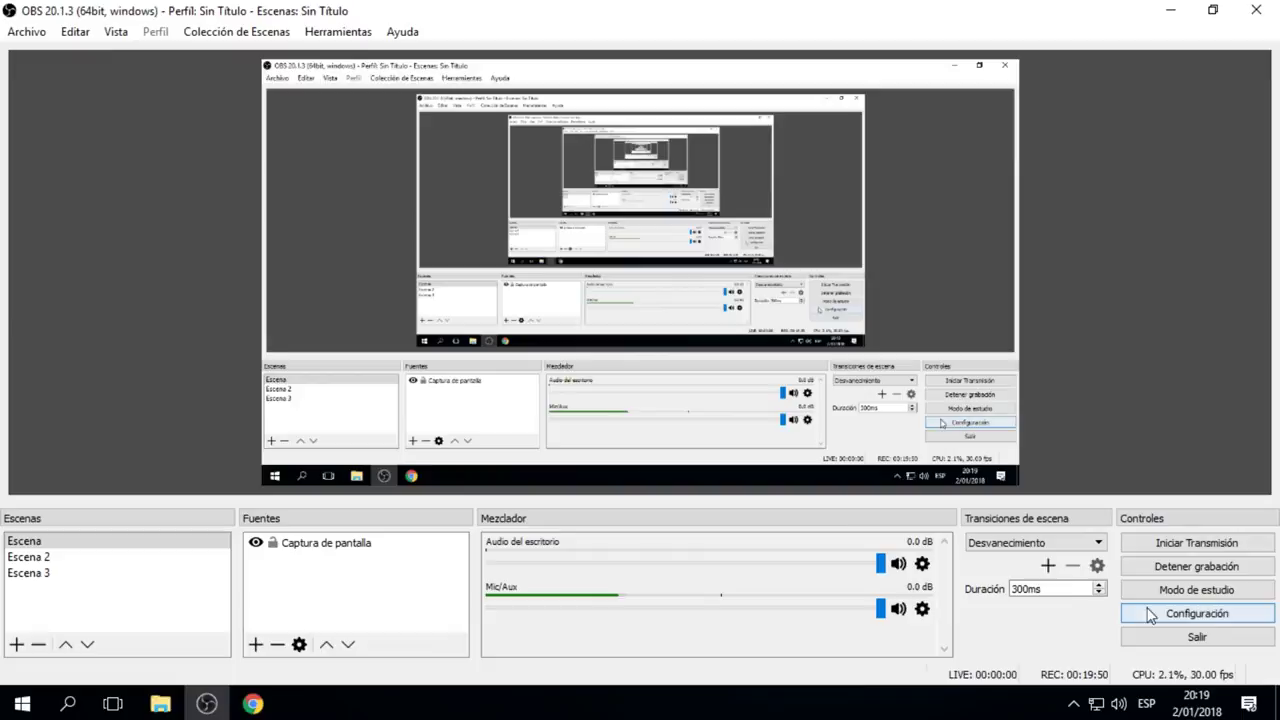